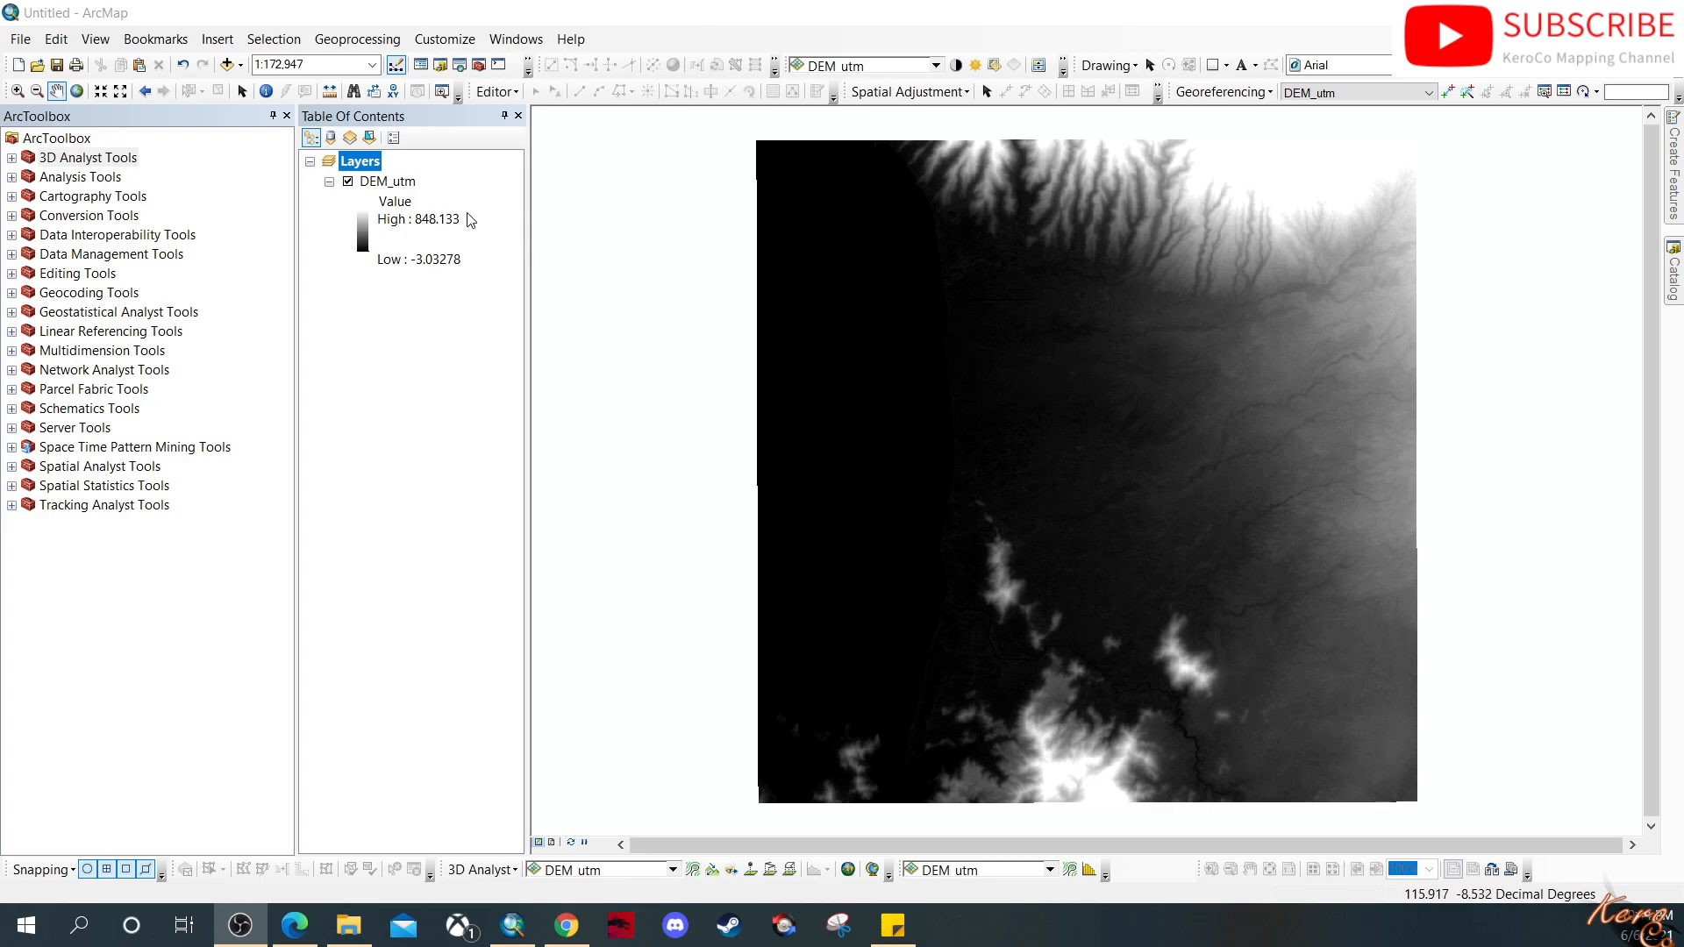
right_click(406, 188)
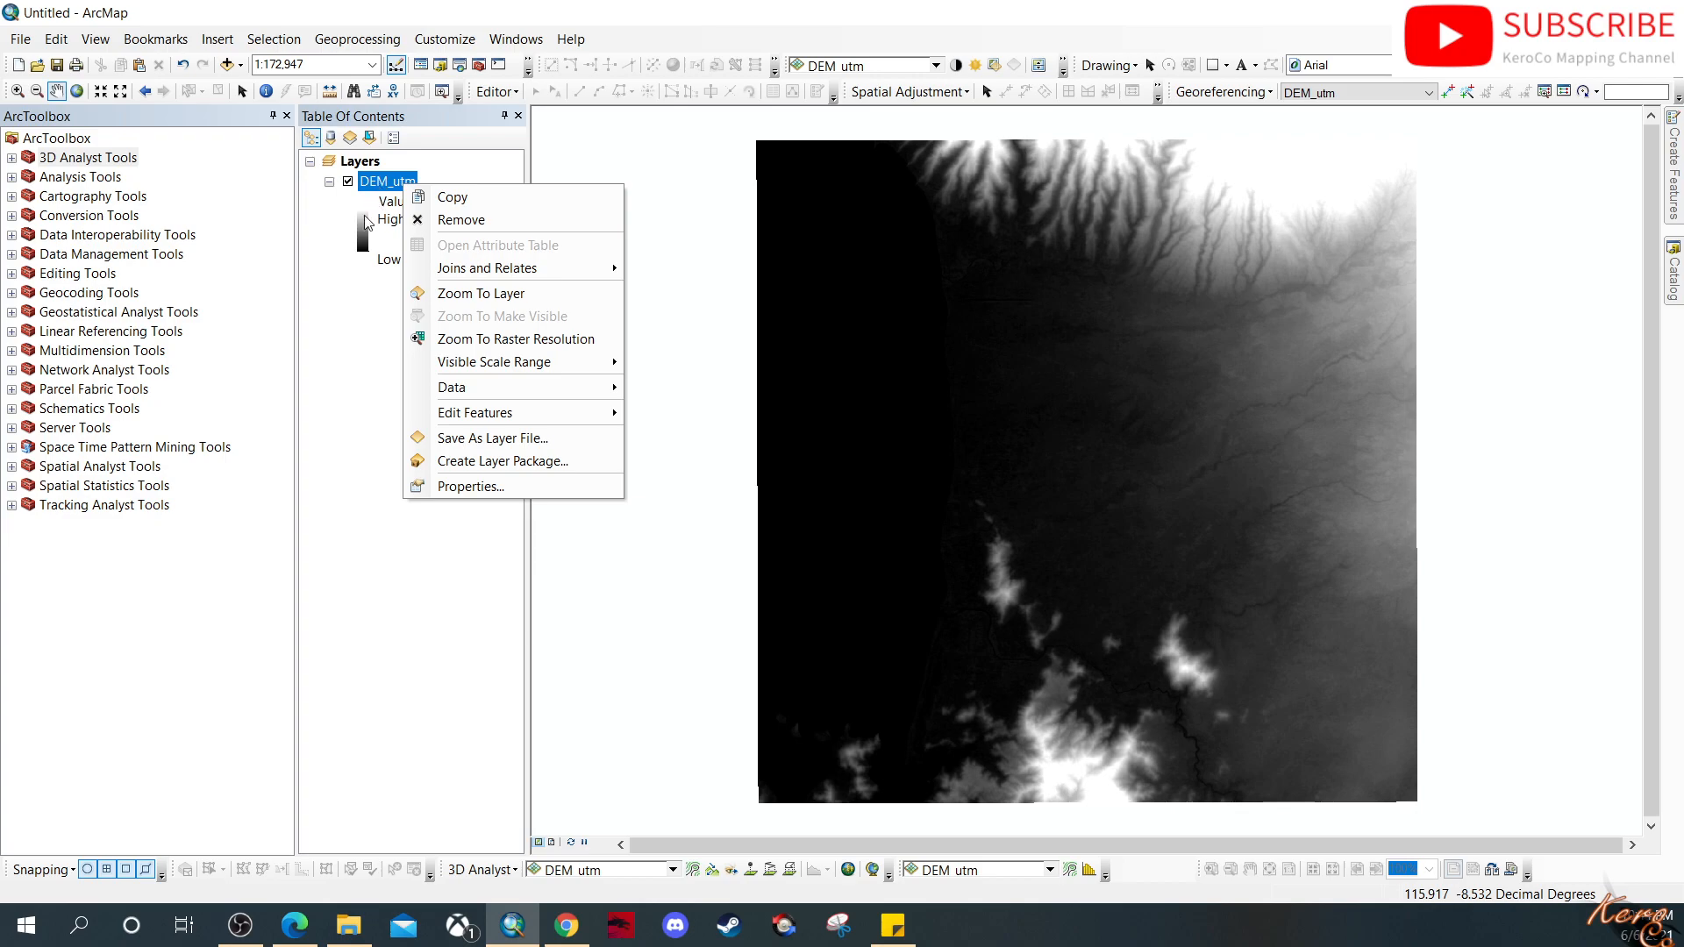
click(356, 343)
right_click(412, 186)
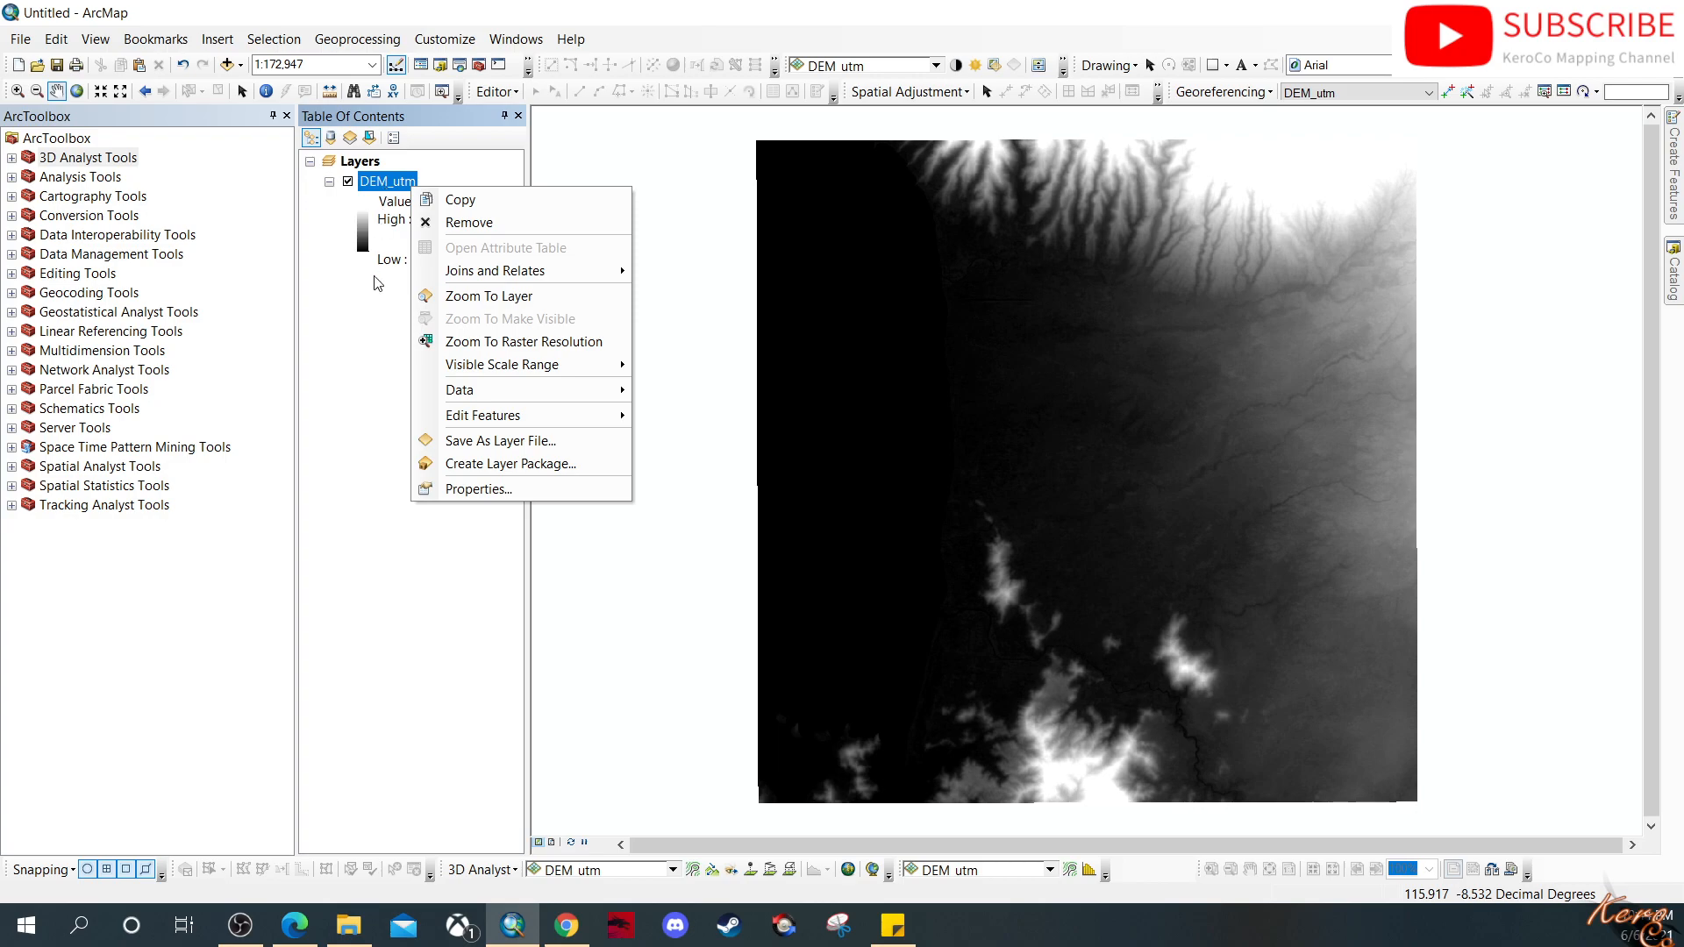
click(365, 331)
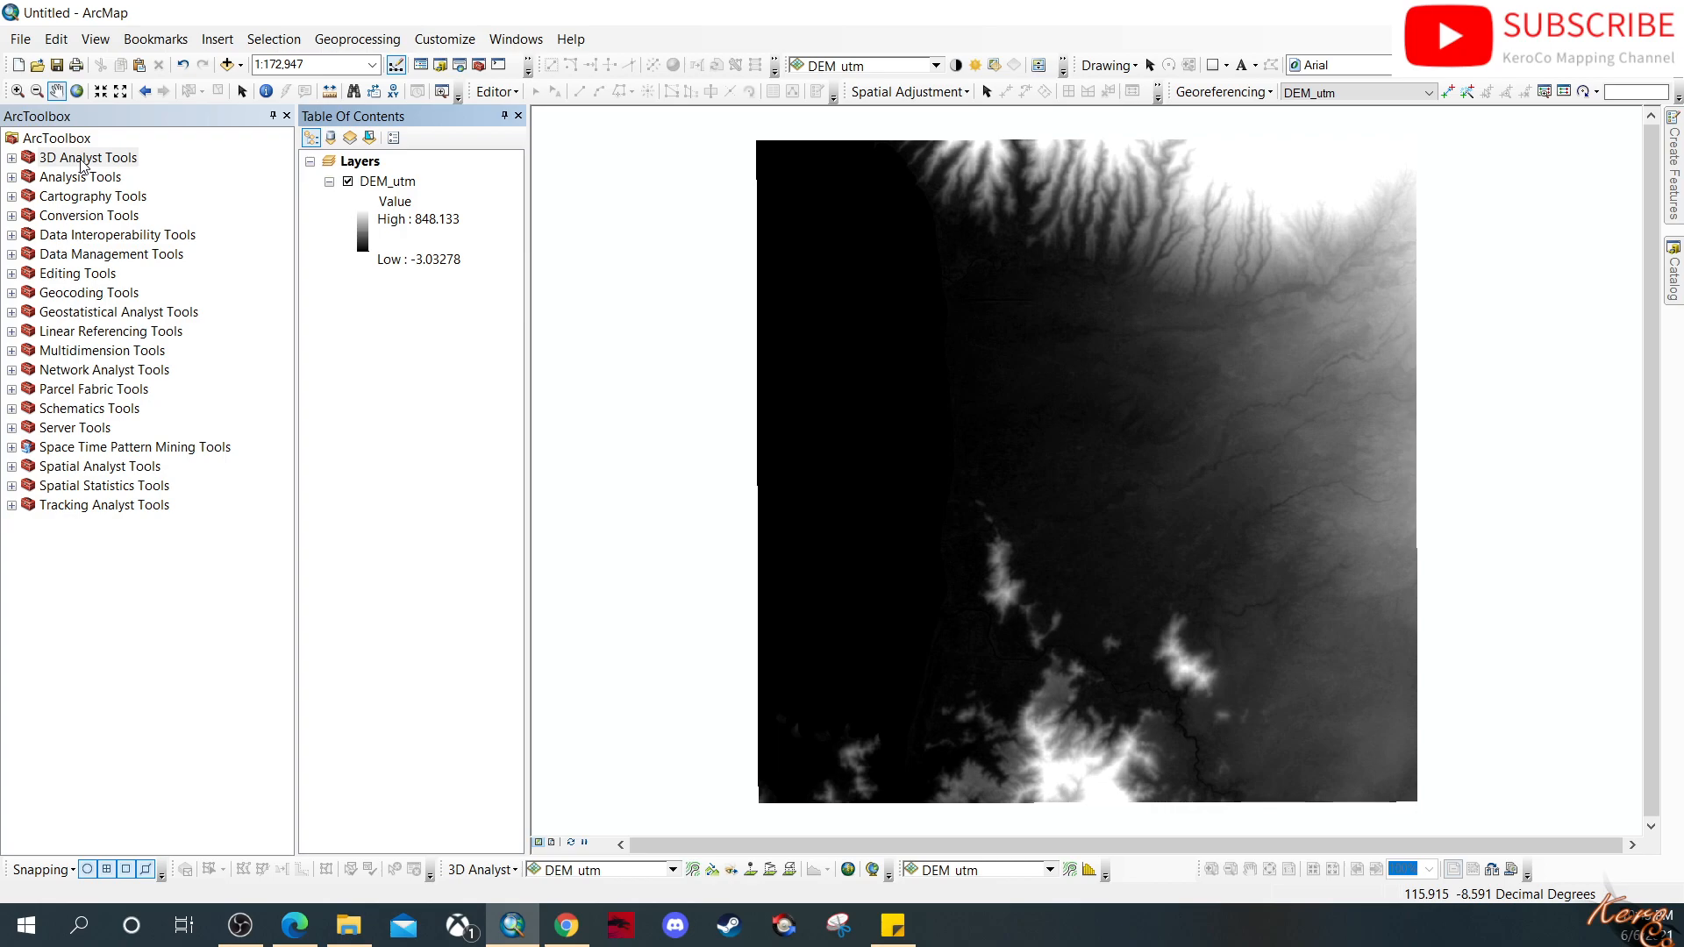
Step: Open the Slope tool from the 3D Analyst Raster Surface toolset and set DEM_utm as its input raster
click(13, 160)
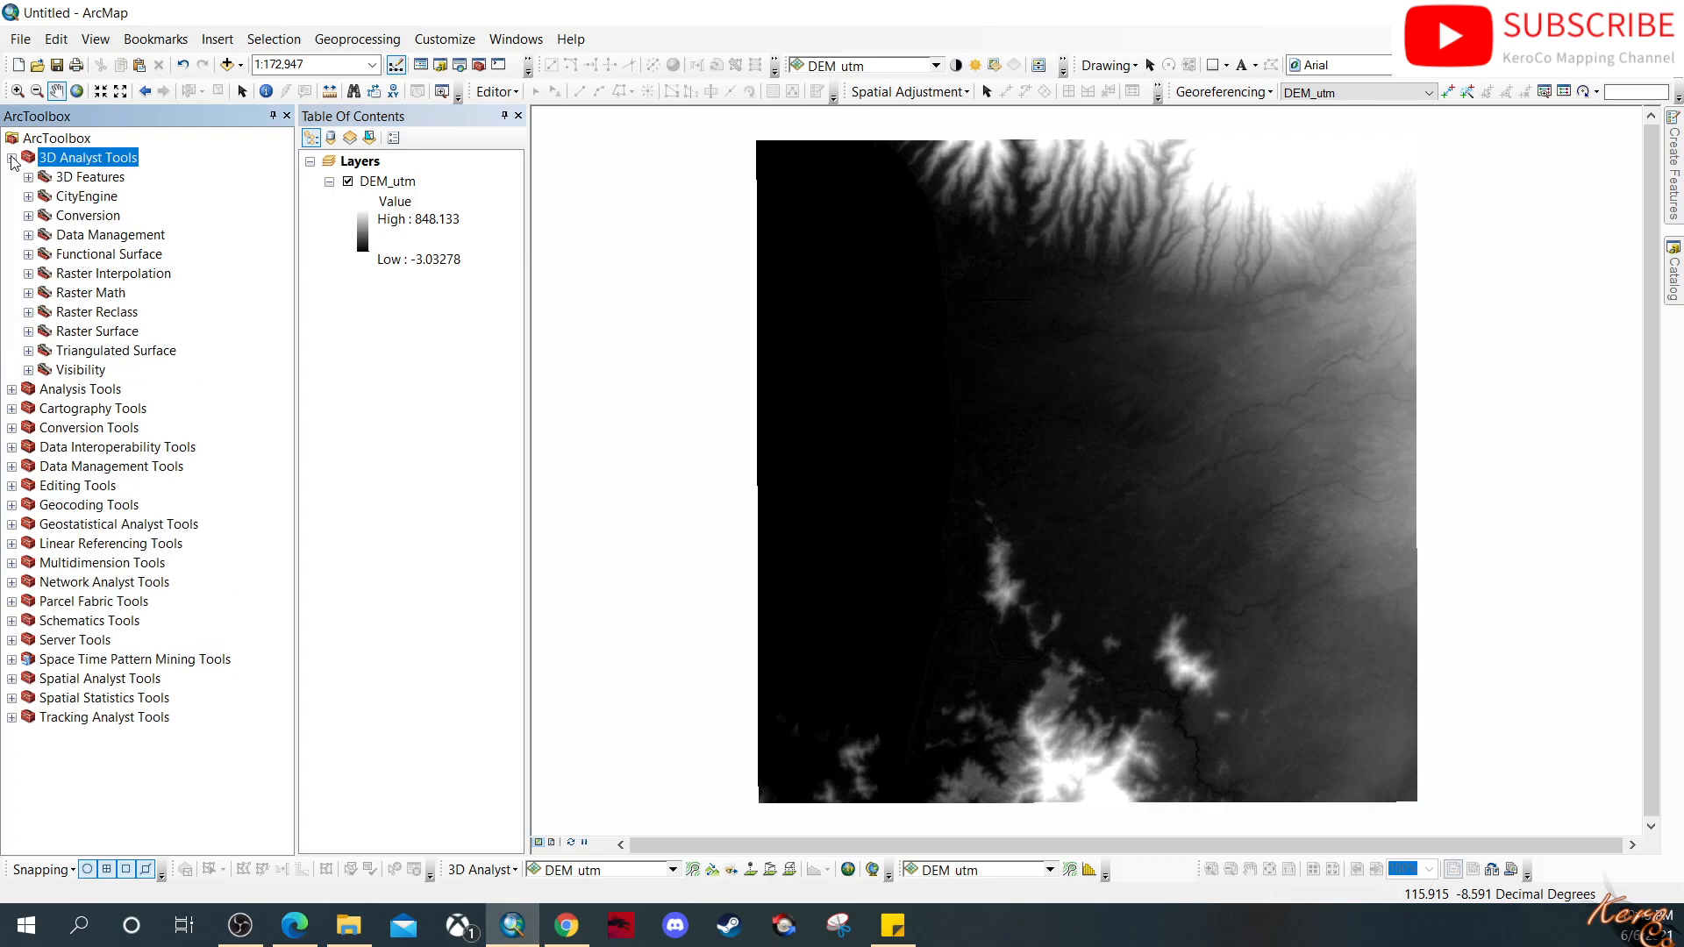
click(28, 332)
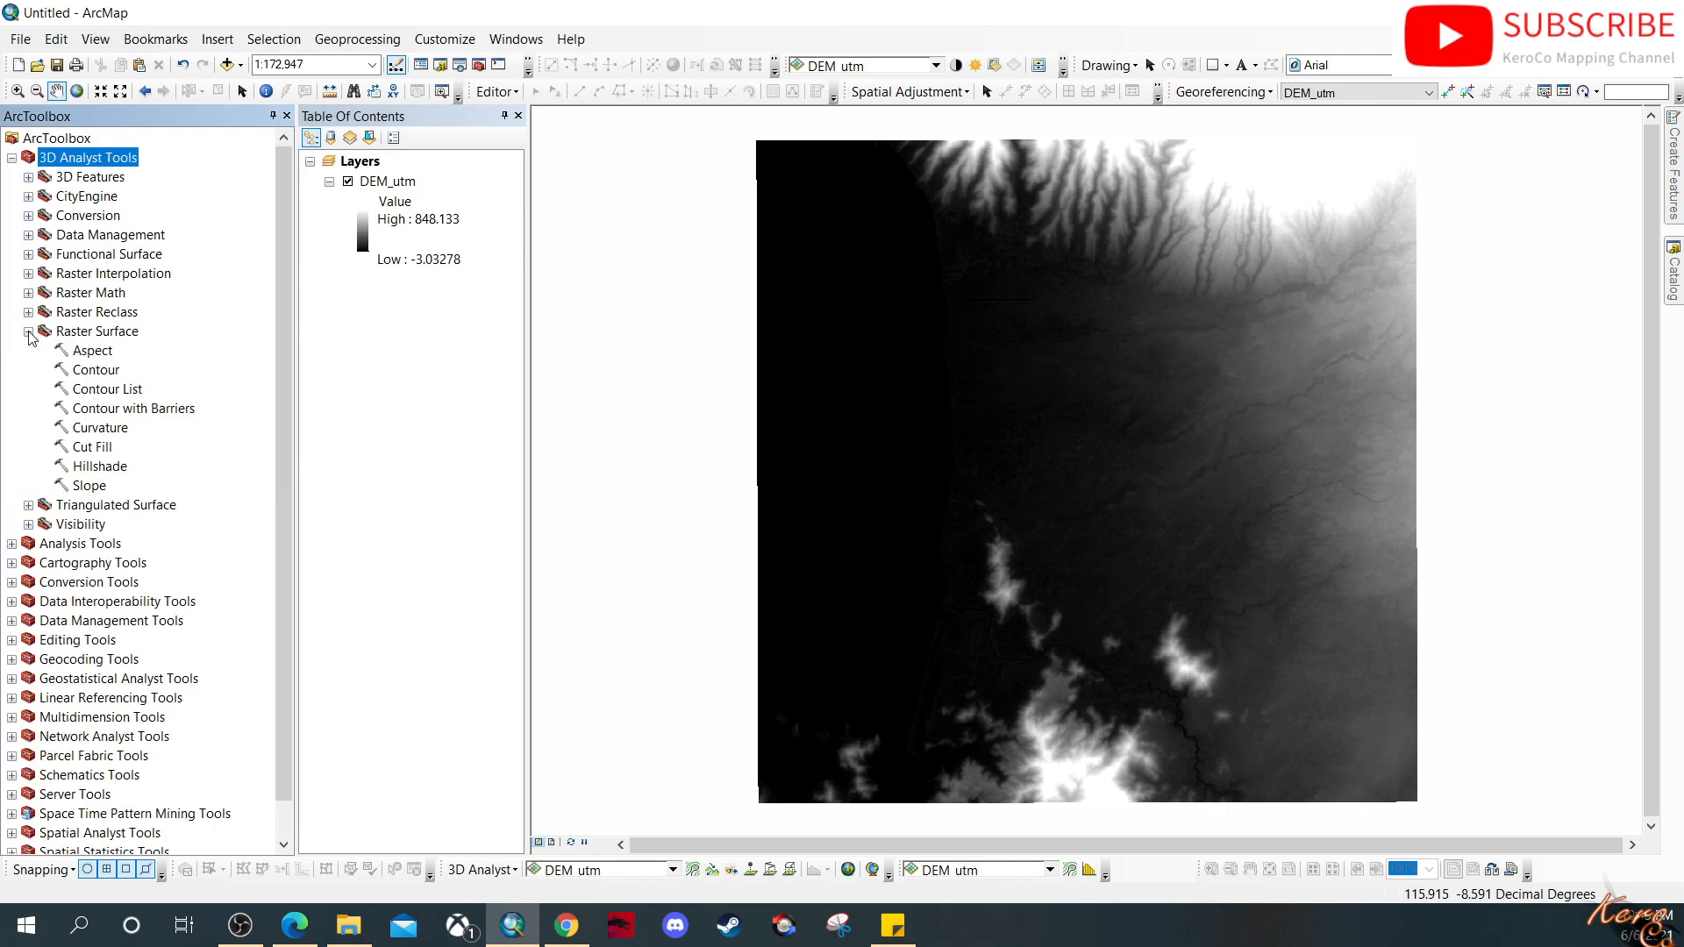
click(88, 487)
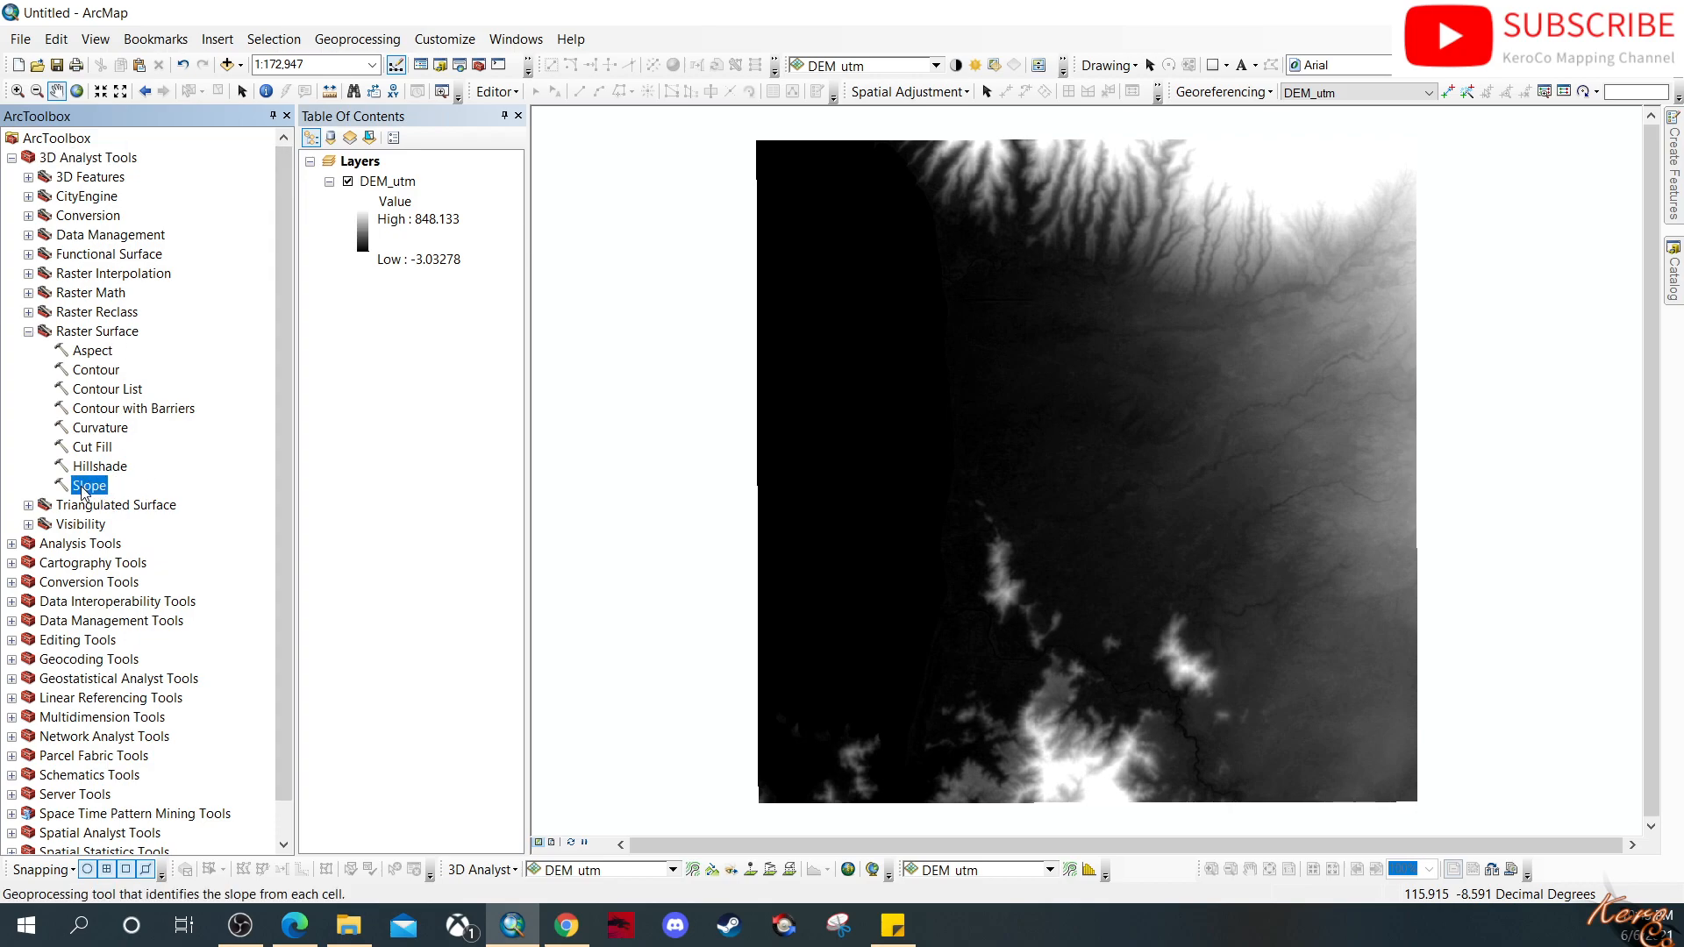
double_click(83, 488)
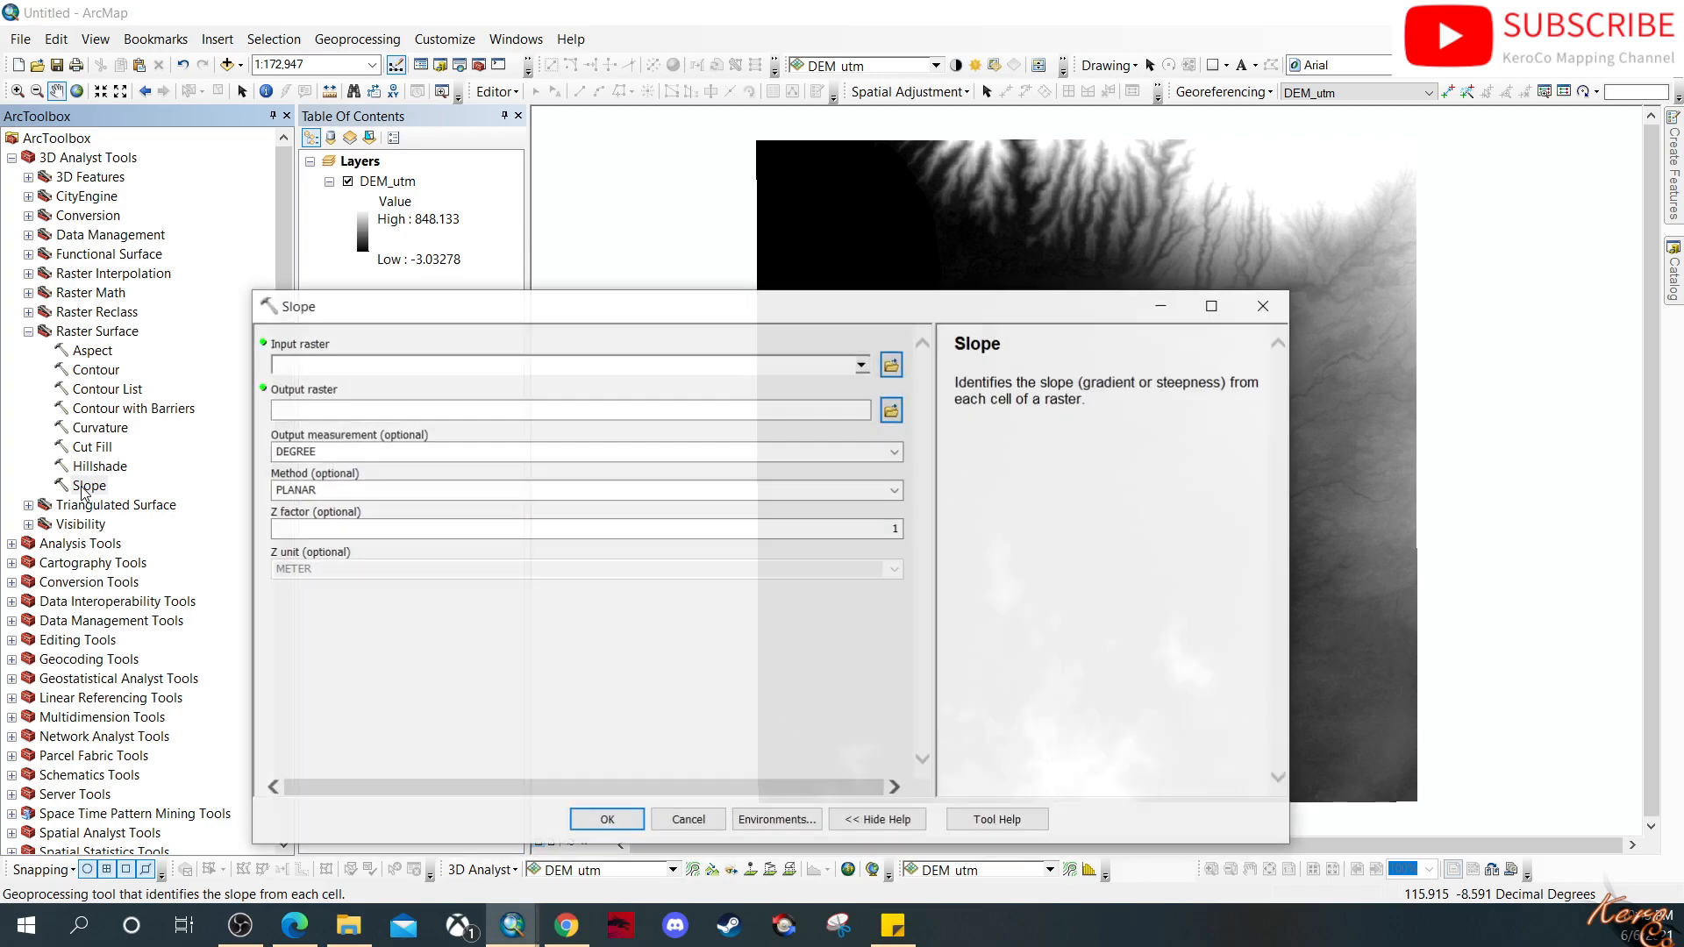
click(862, 364)
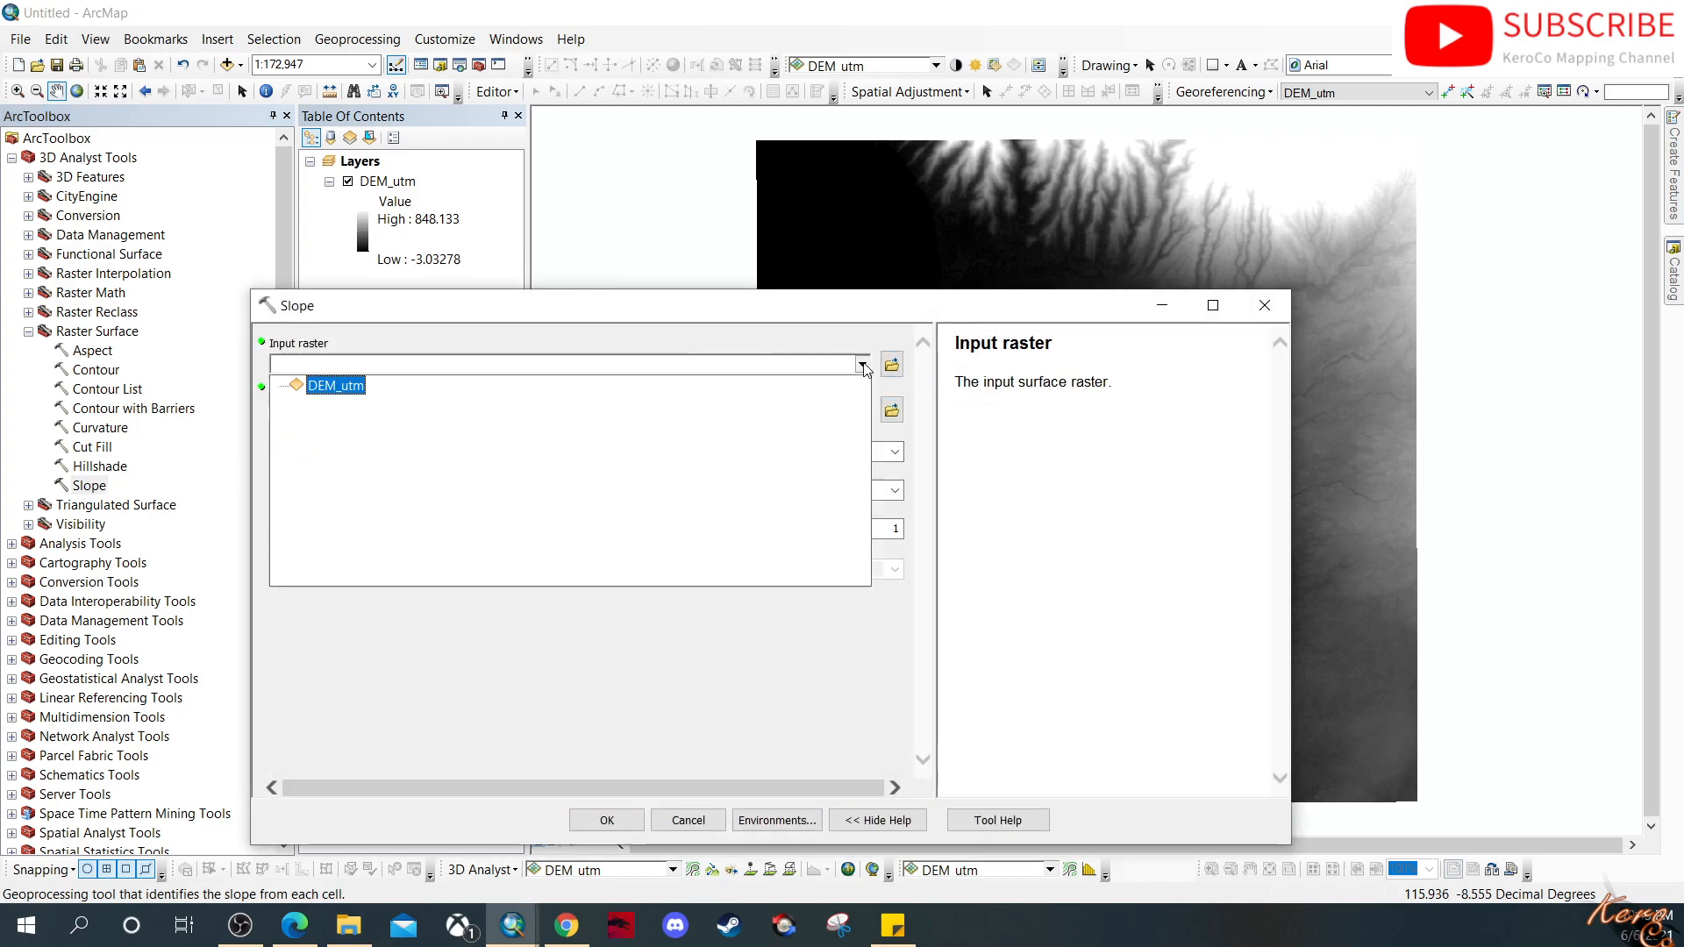
click(335, 386)
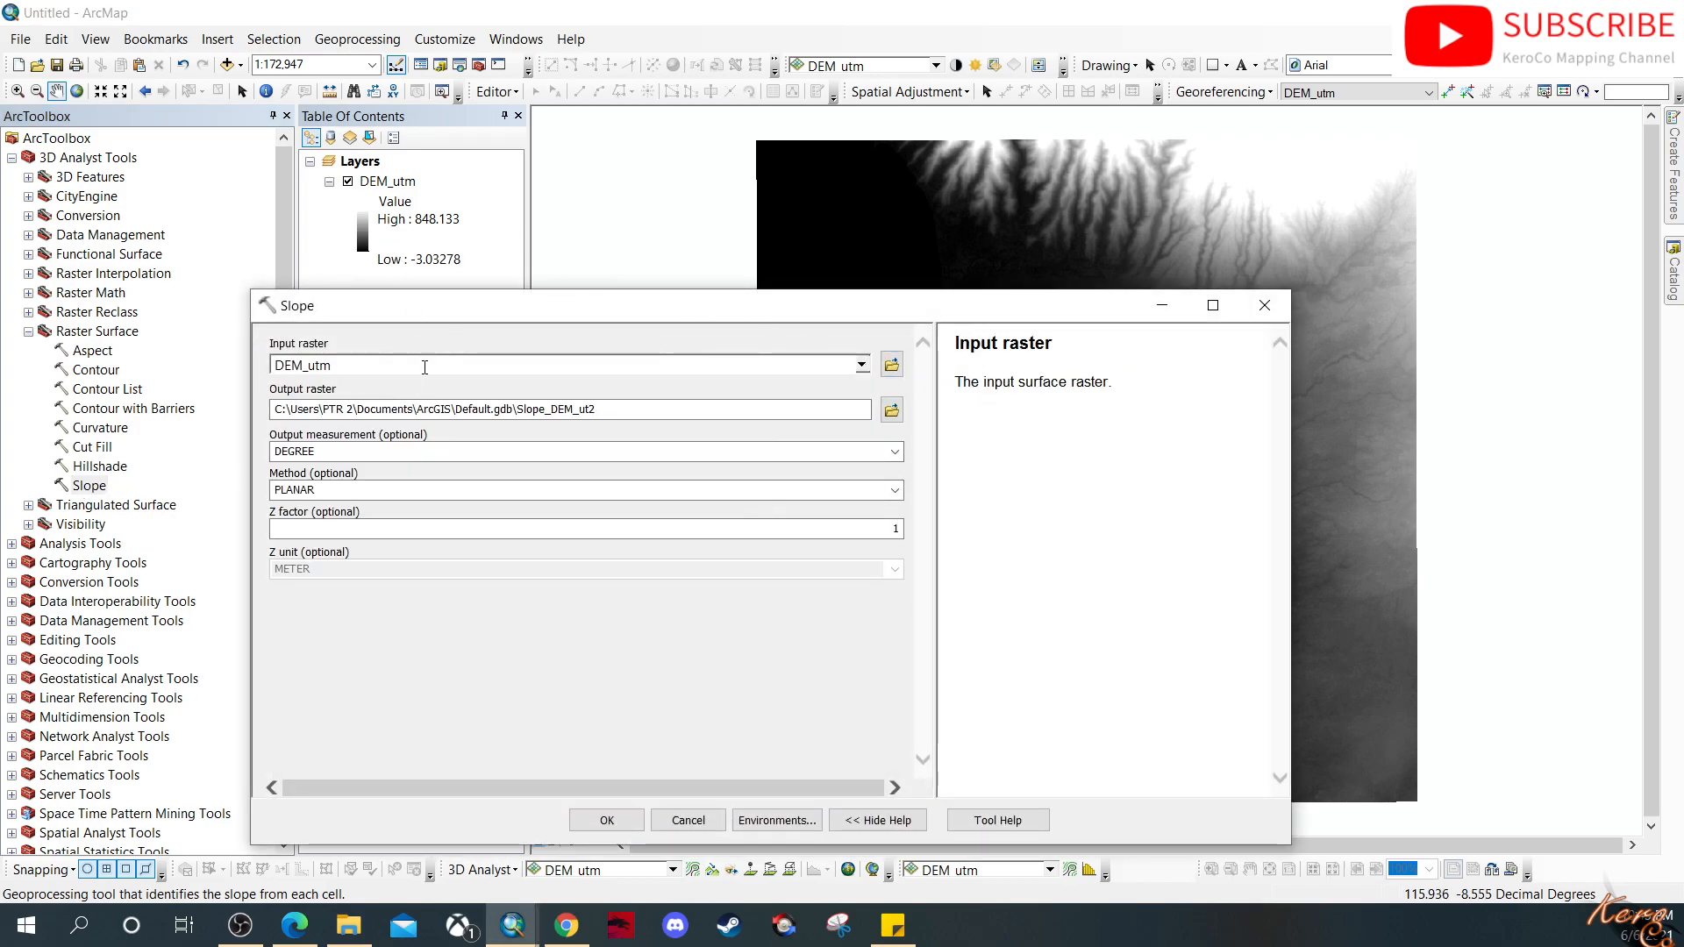
Step: Set the slope output raster to be saved as lereng in the week8 folder
click(891, 411)
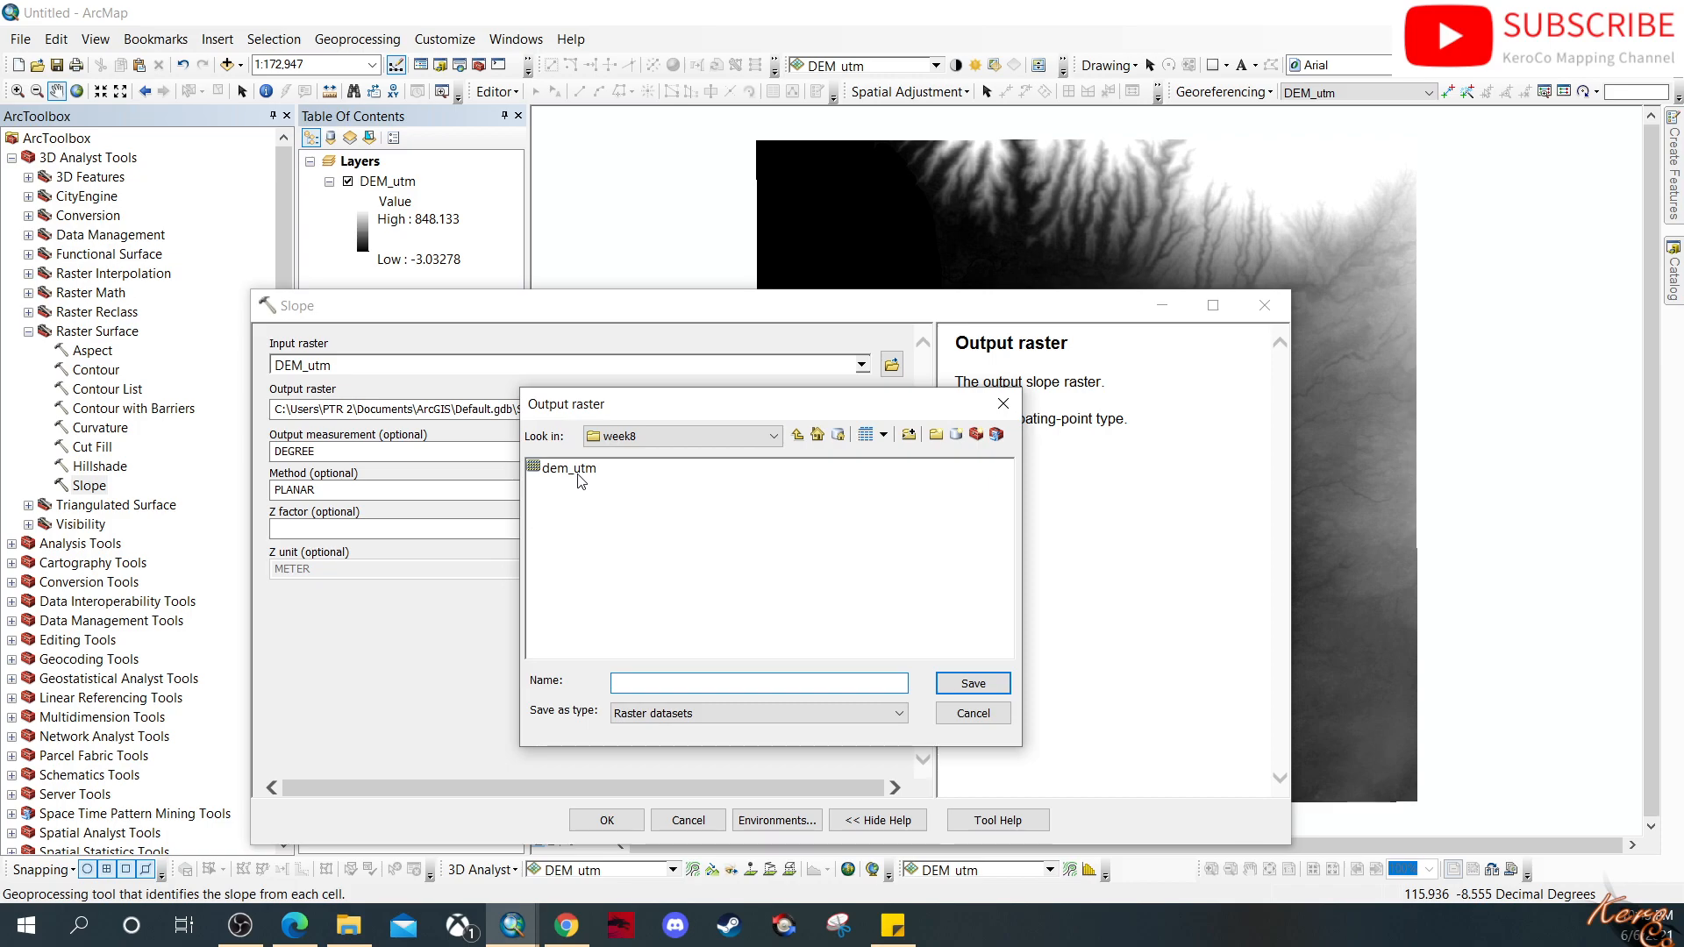
text(lereng)
click(973, 684)
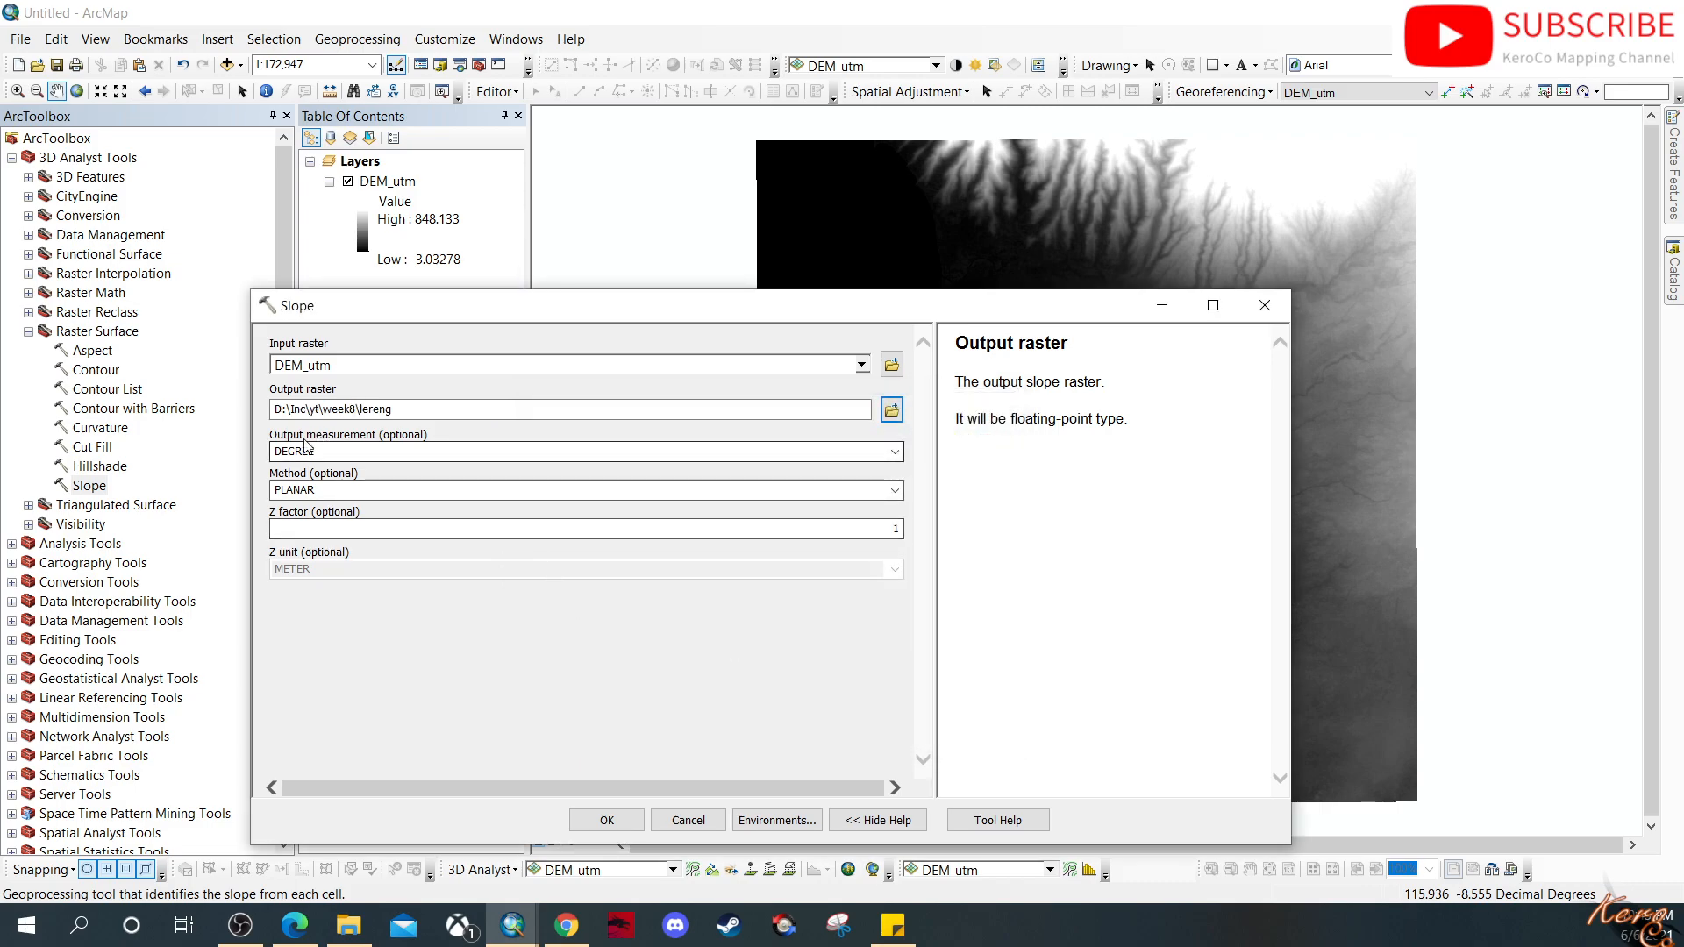
Step: Set the output measurement to PERCENT_RISE and run the Slope tool
click(618, 457)
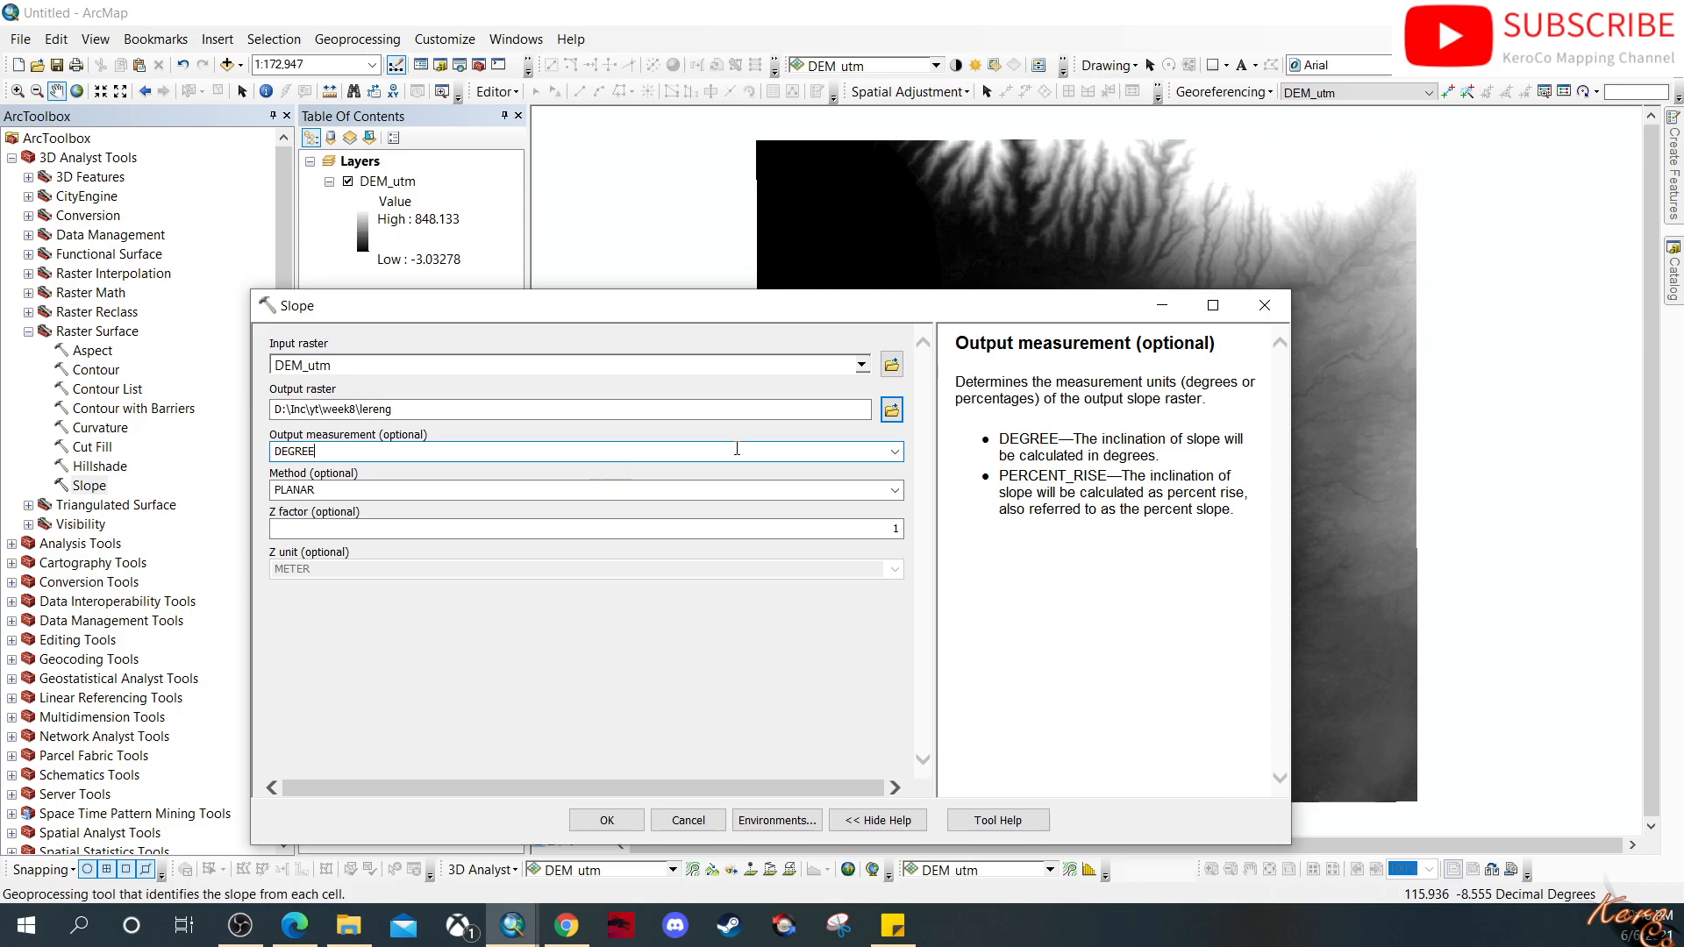
click(896, 451)
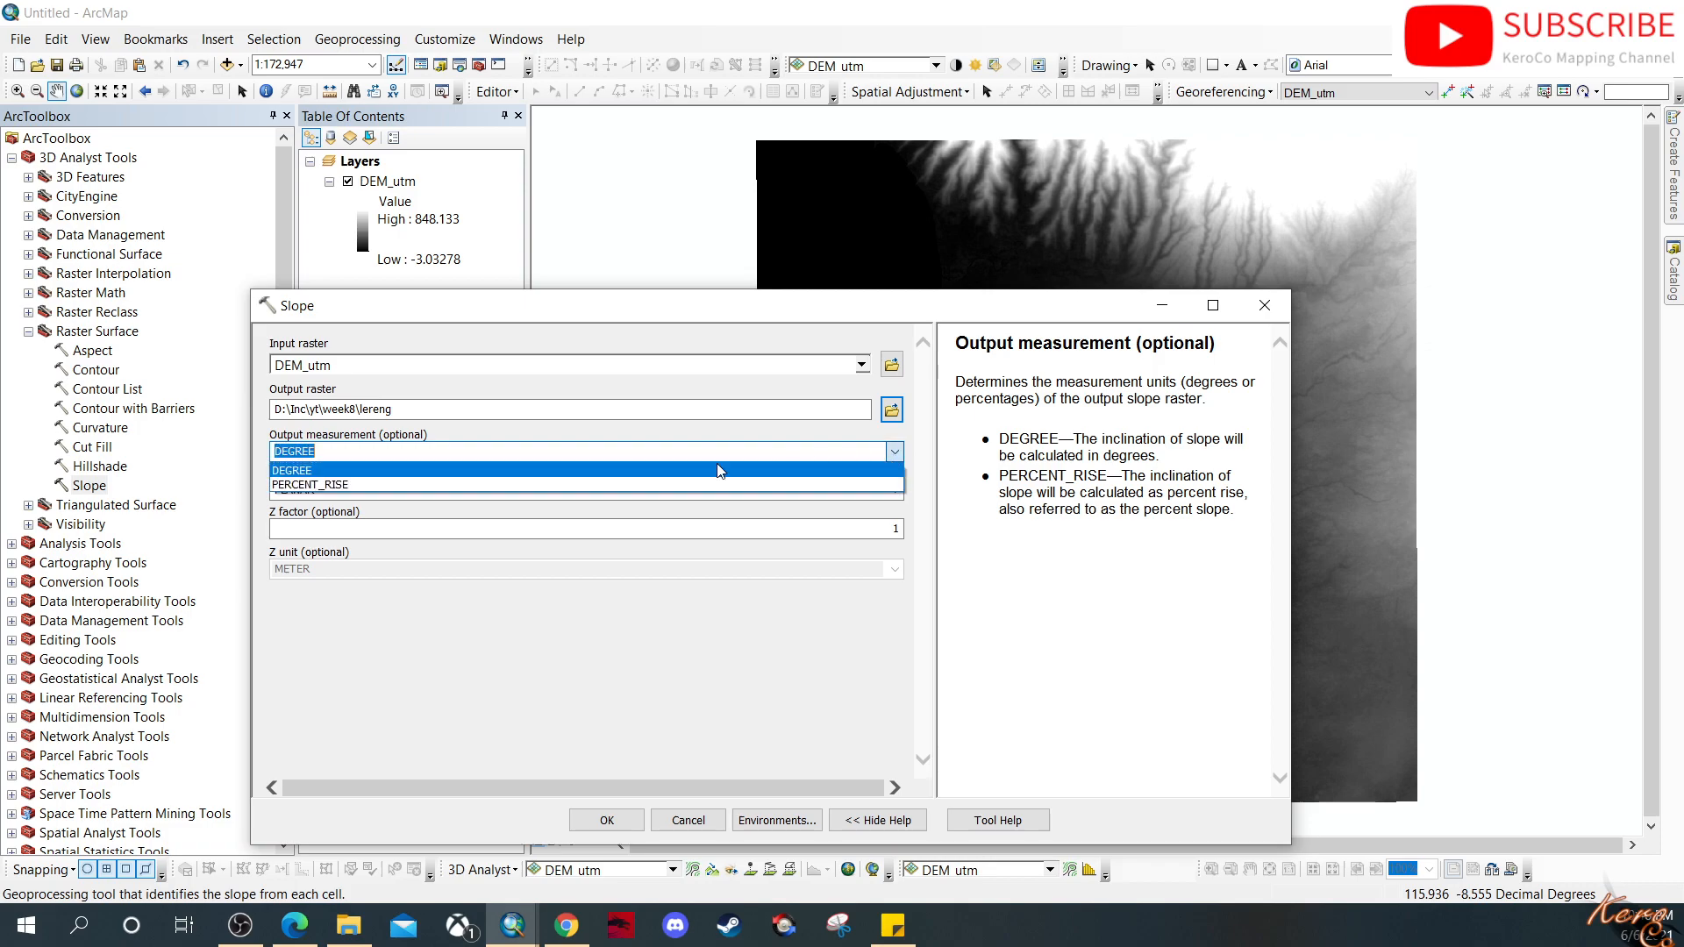
click(530, 482)
click(618, 450)
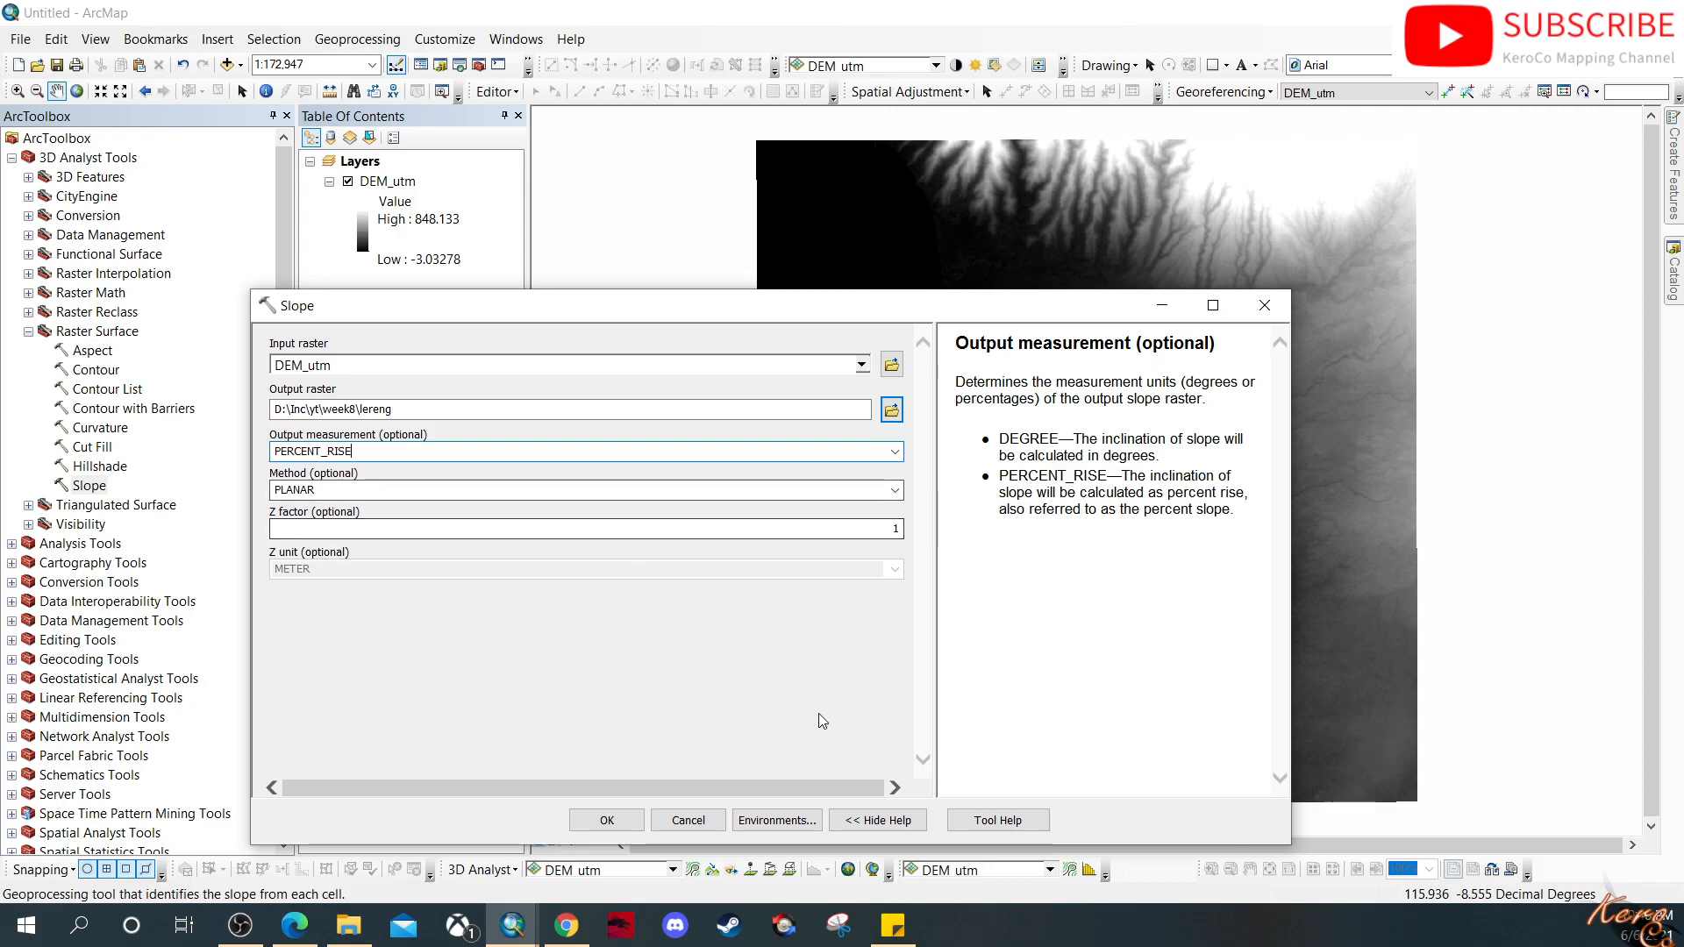
click(608, 821)
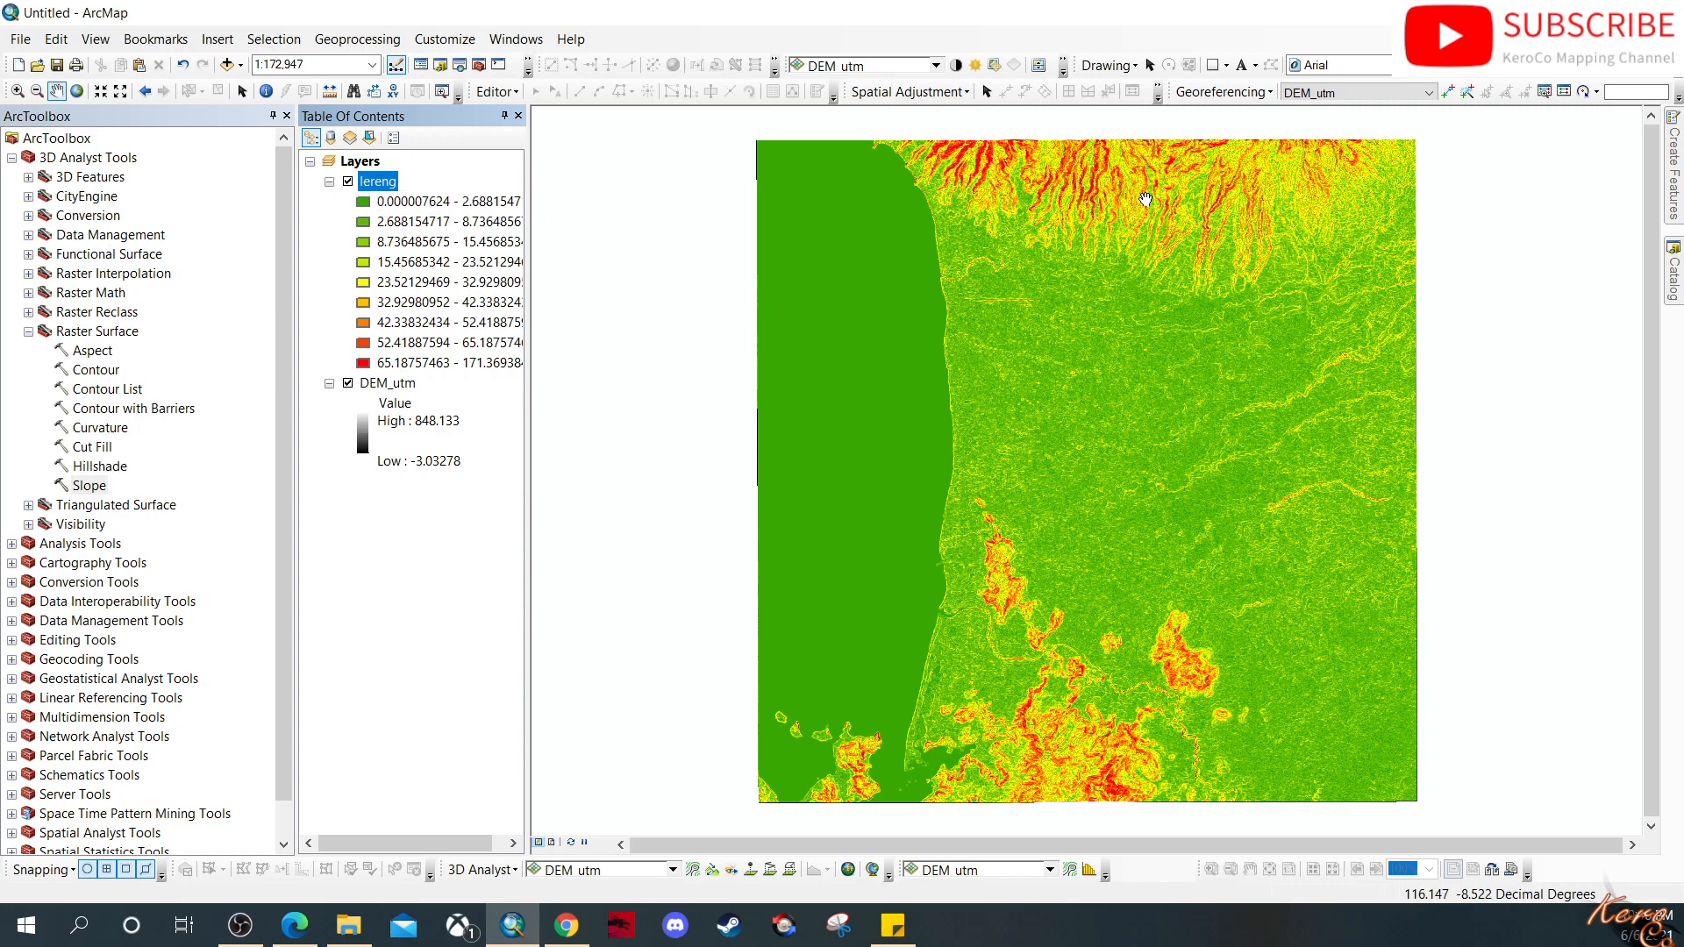
Step: Examine the lereng slope raster, comparing the steep southern hills, the northern ridges and the flat central area
scroll(1011, 583, up, 2)
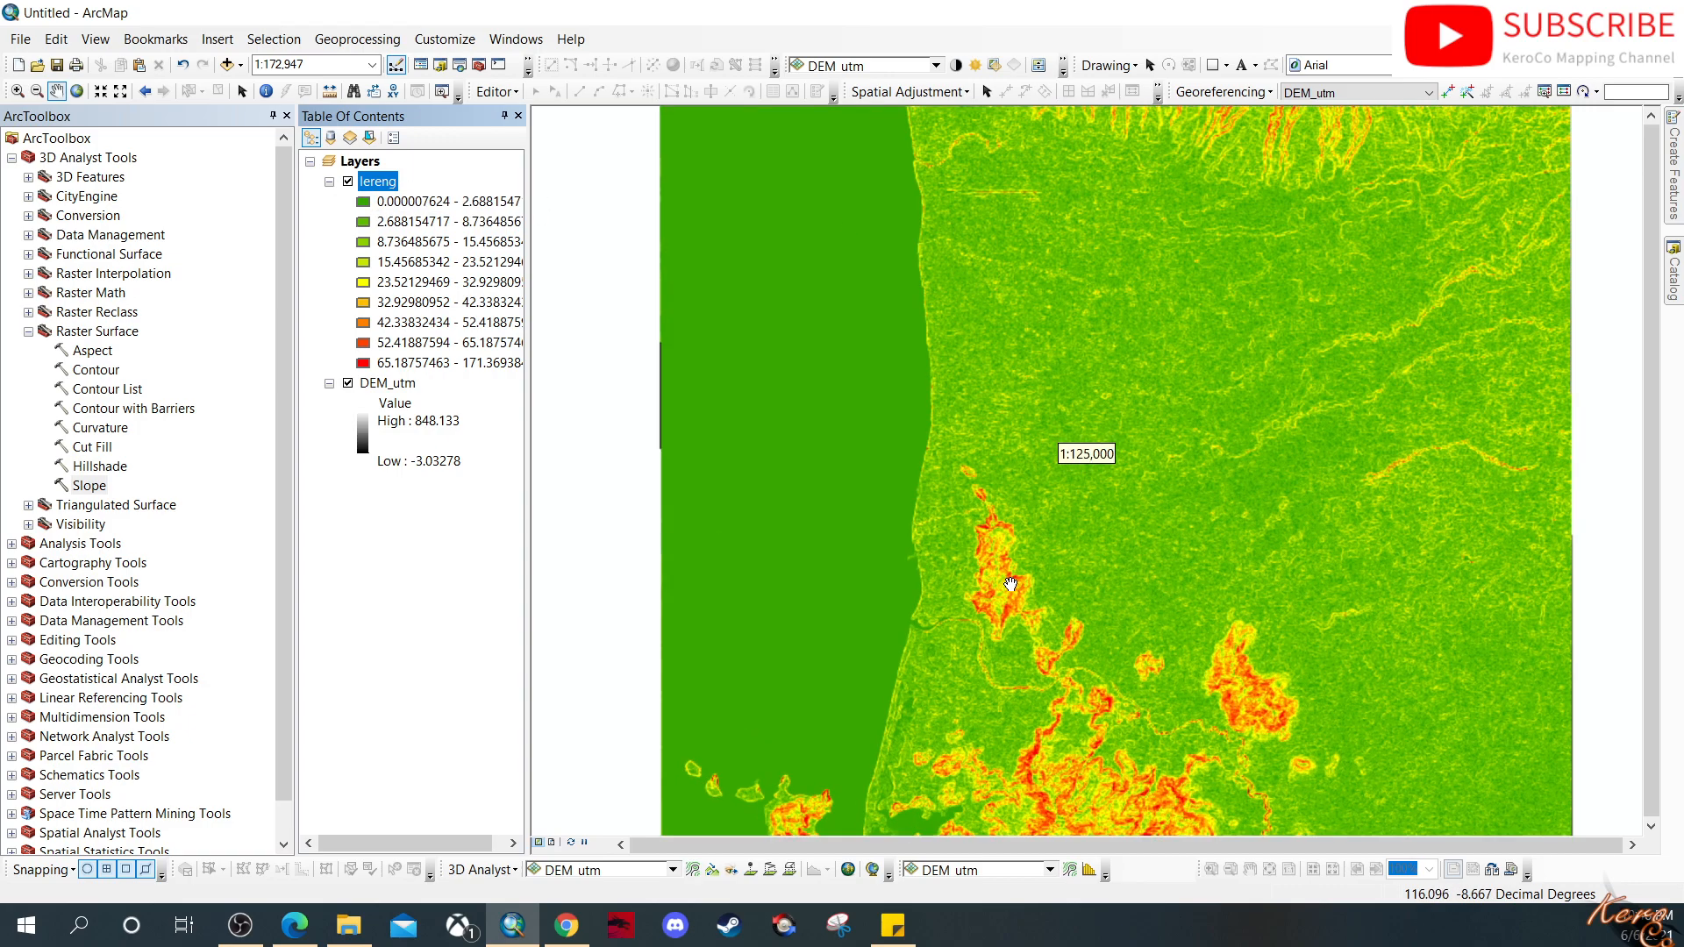
scroll(1011, 584, up, 3)
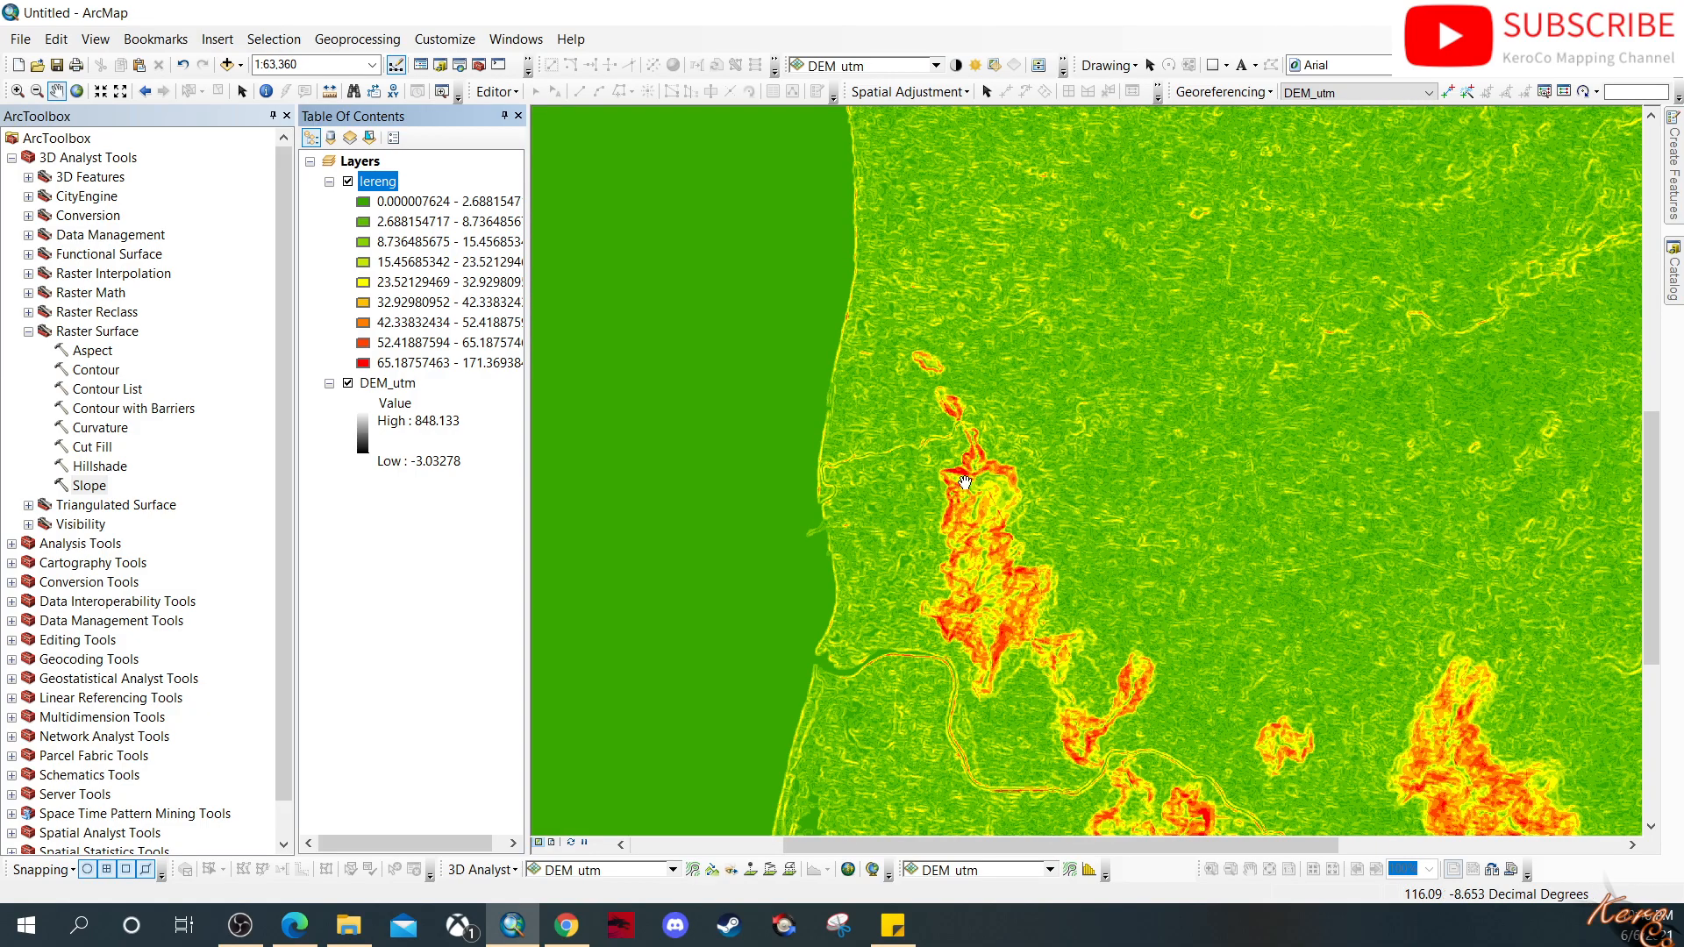
drag(1165, 731, 932, 438)
scroll(1087, 462, up, 2)
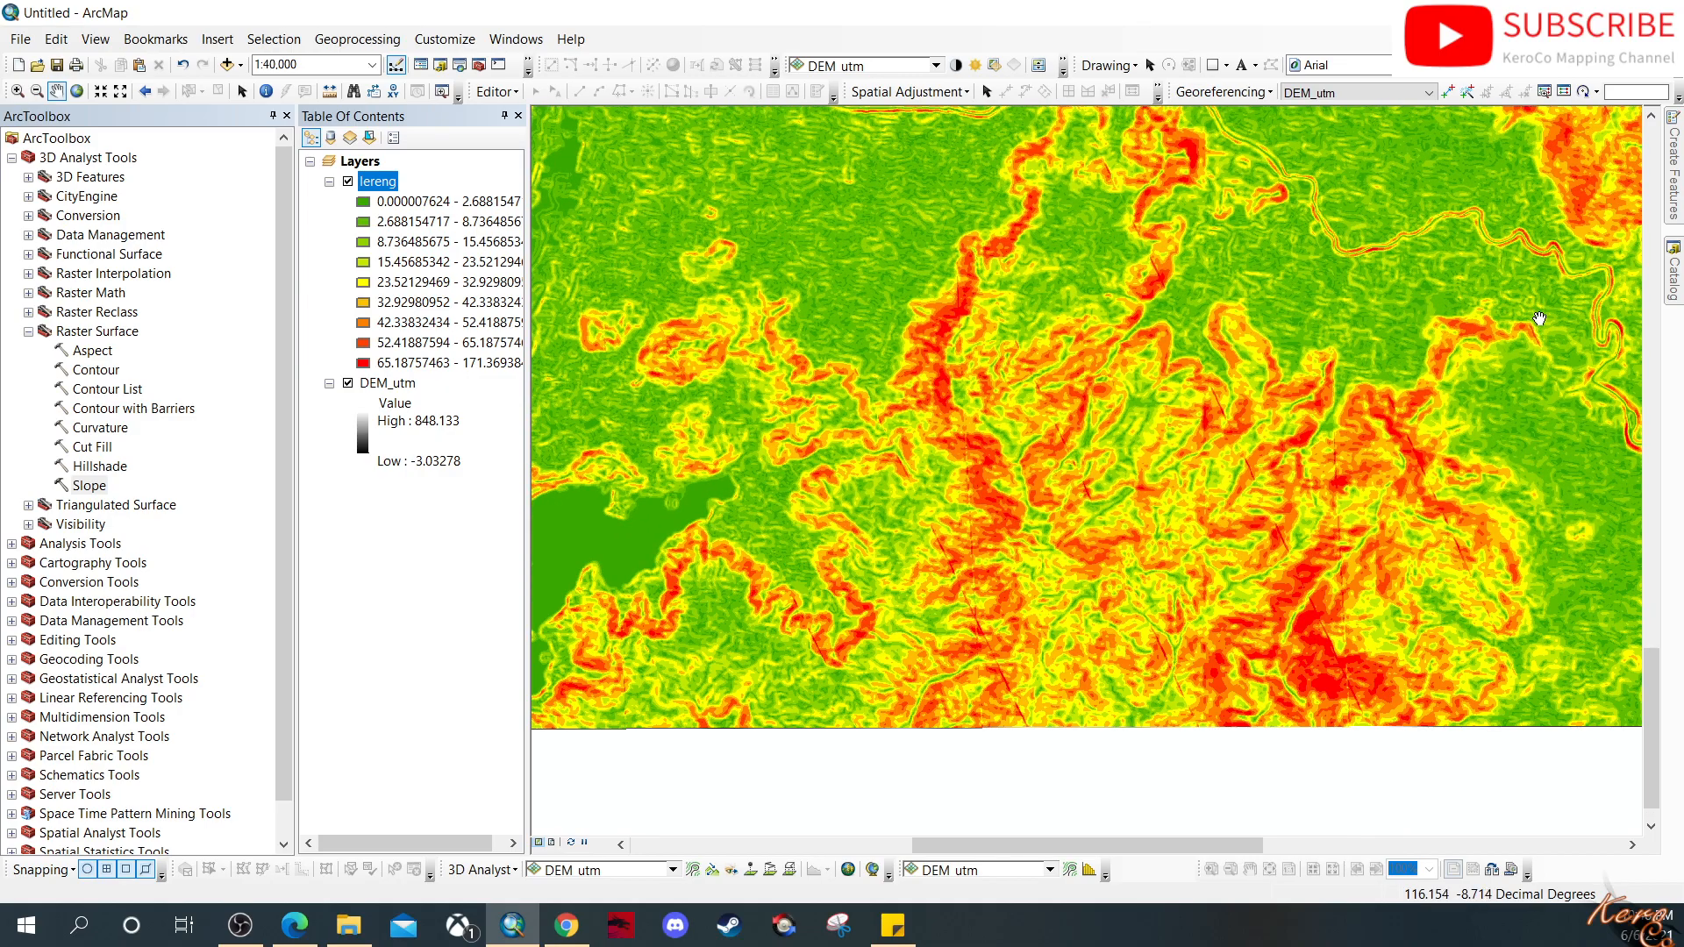
scroll(1090, 460, down, 2)
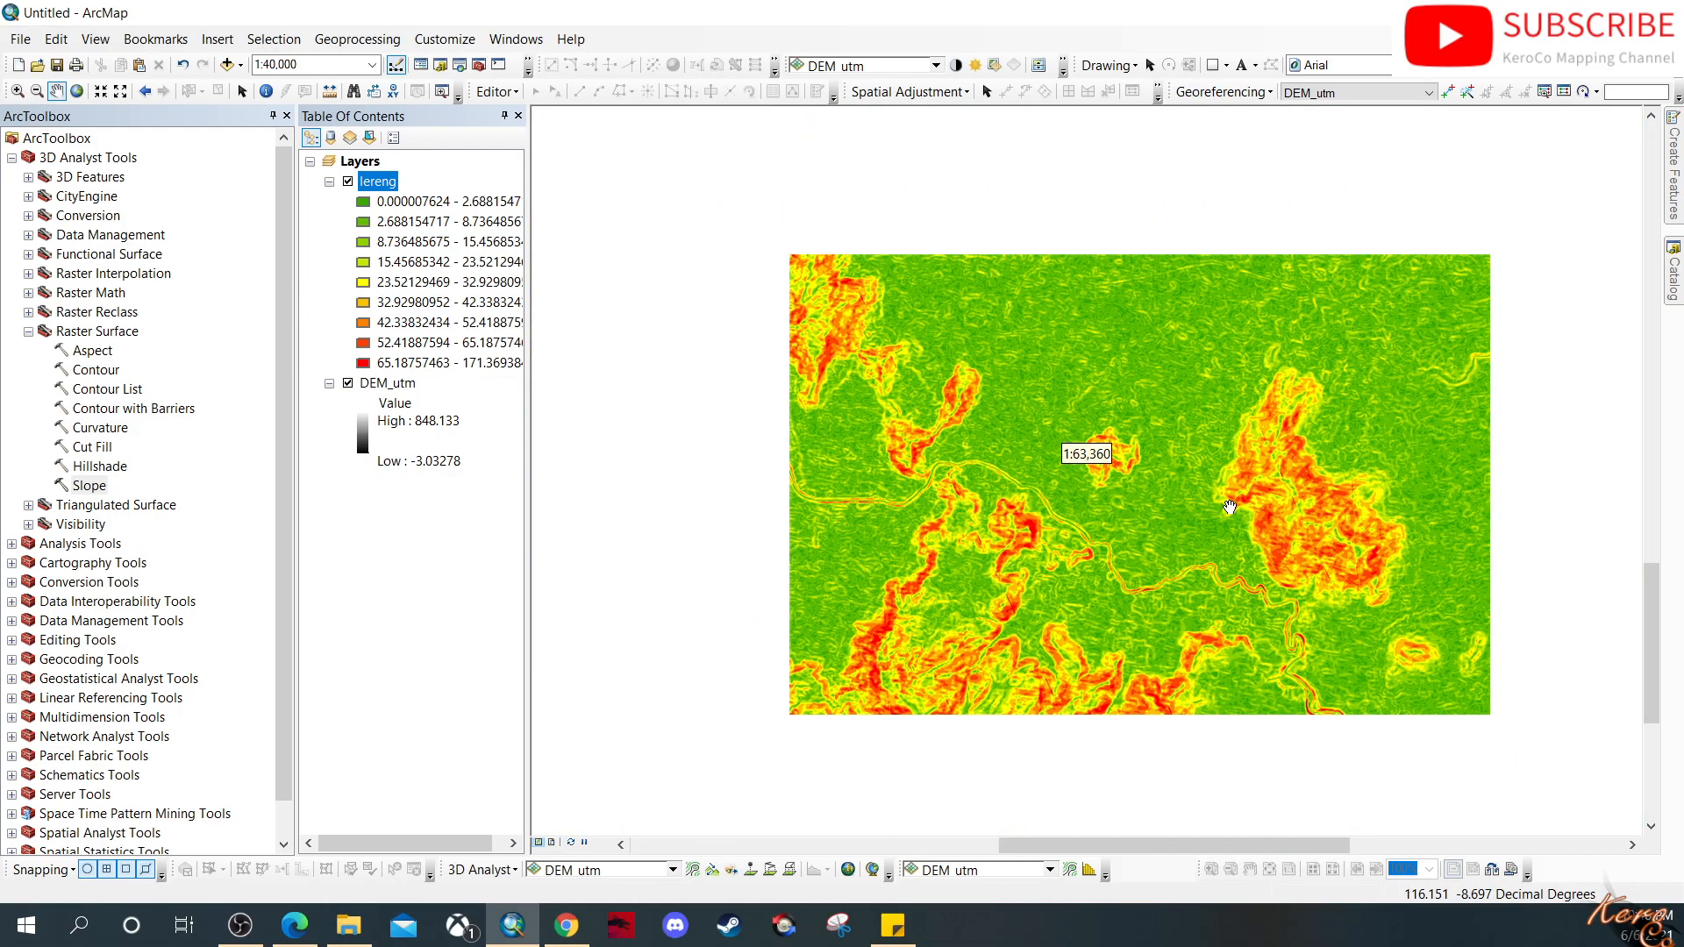
scroll(1229, 507, down, 4)
drag(1143, 352, 1138, 614)
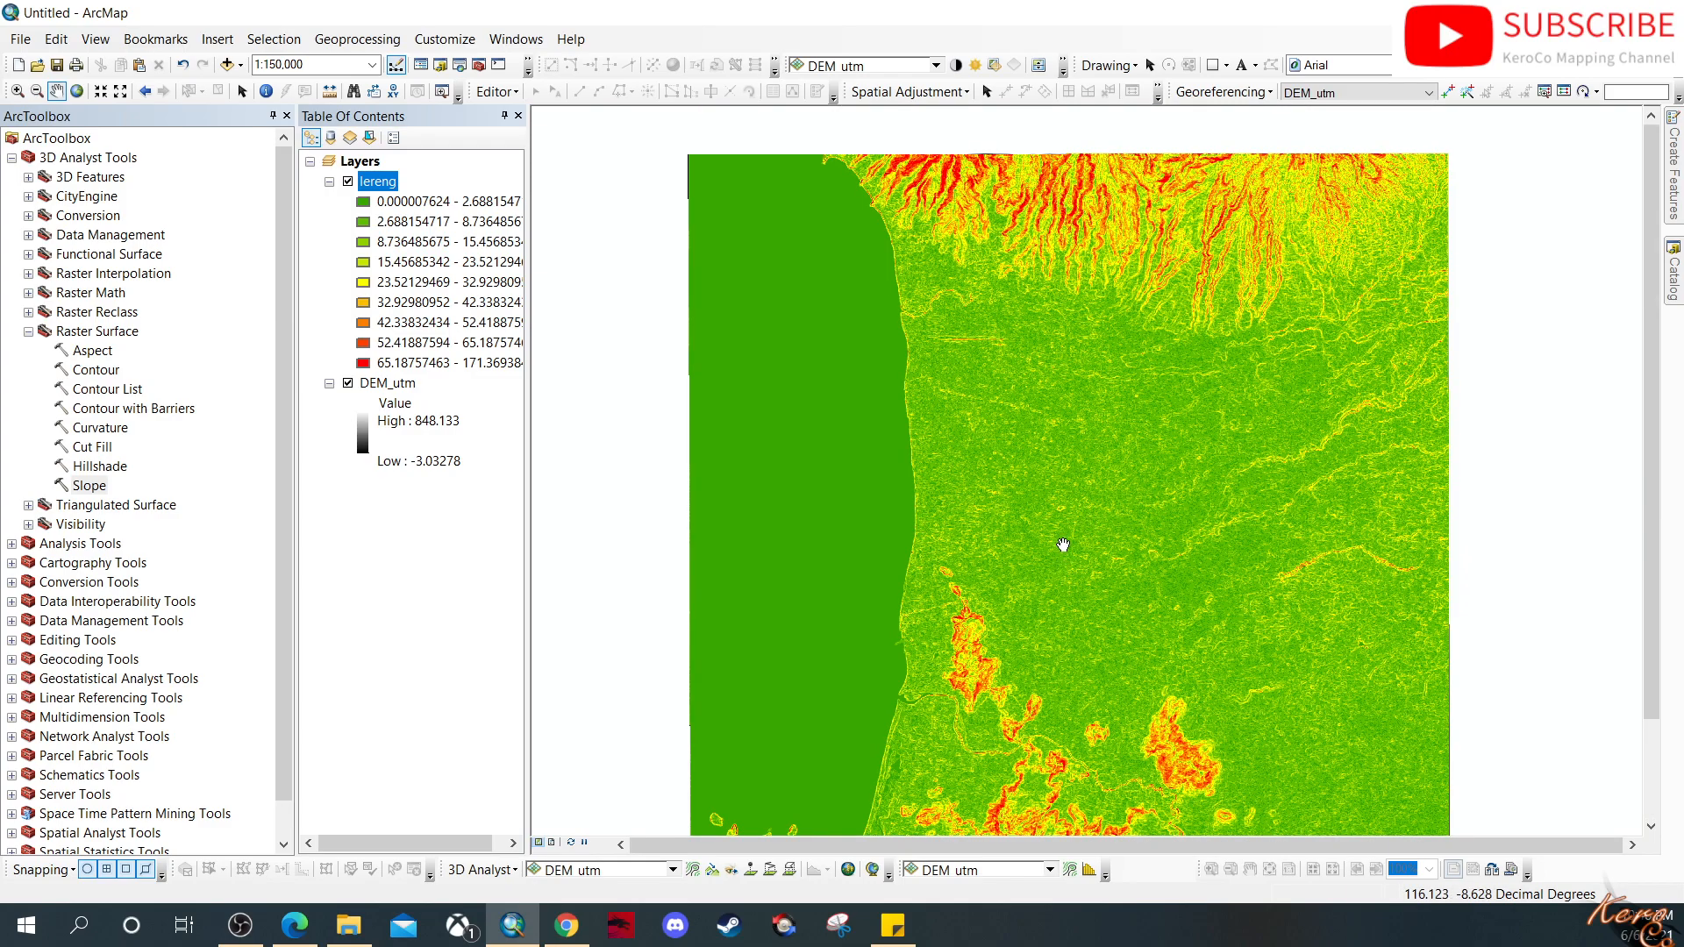
scroll(1122, 522, up, 2)
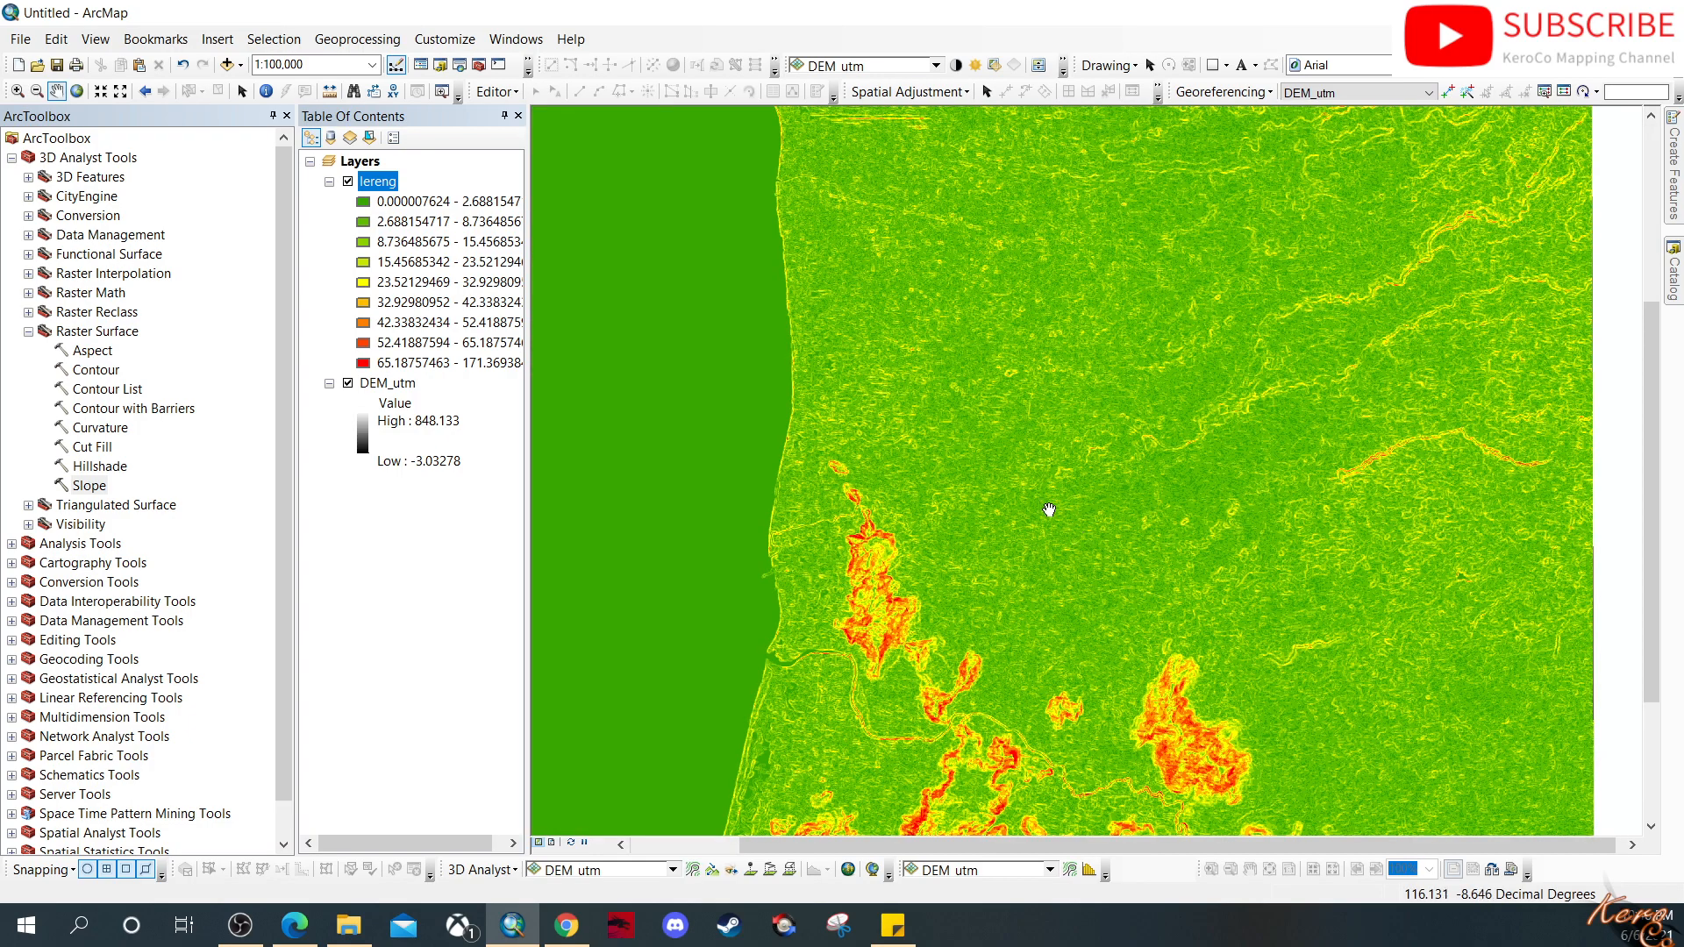
drag(1041, 508, 1078, 510)
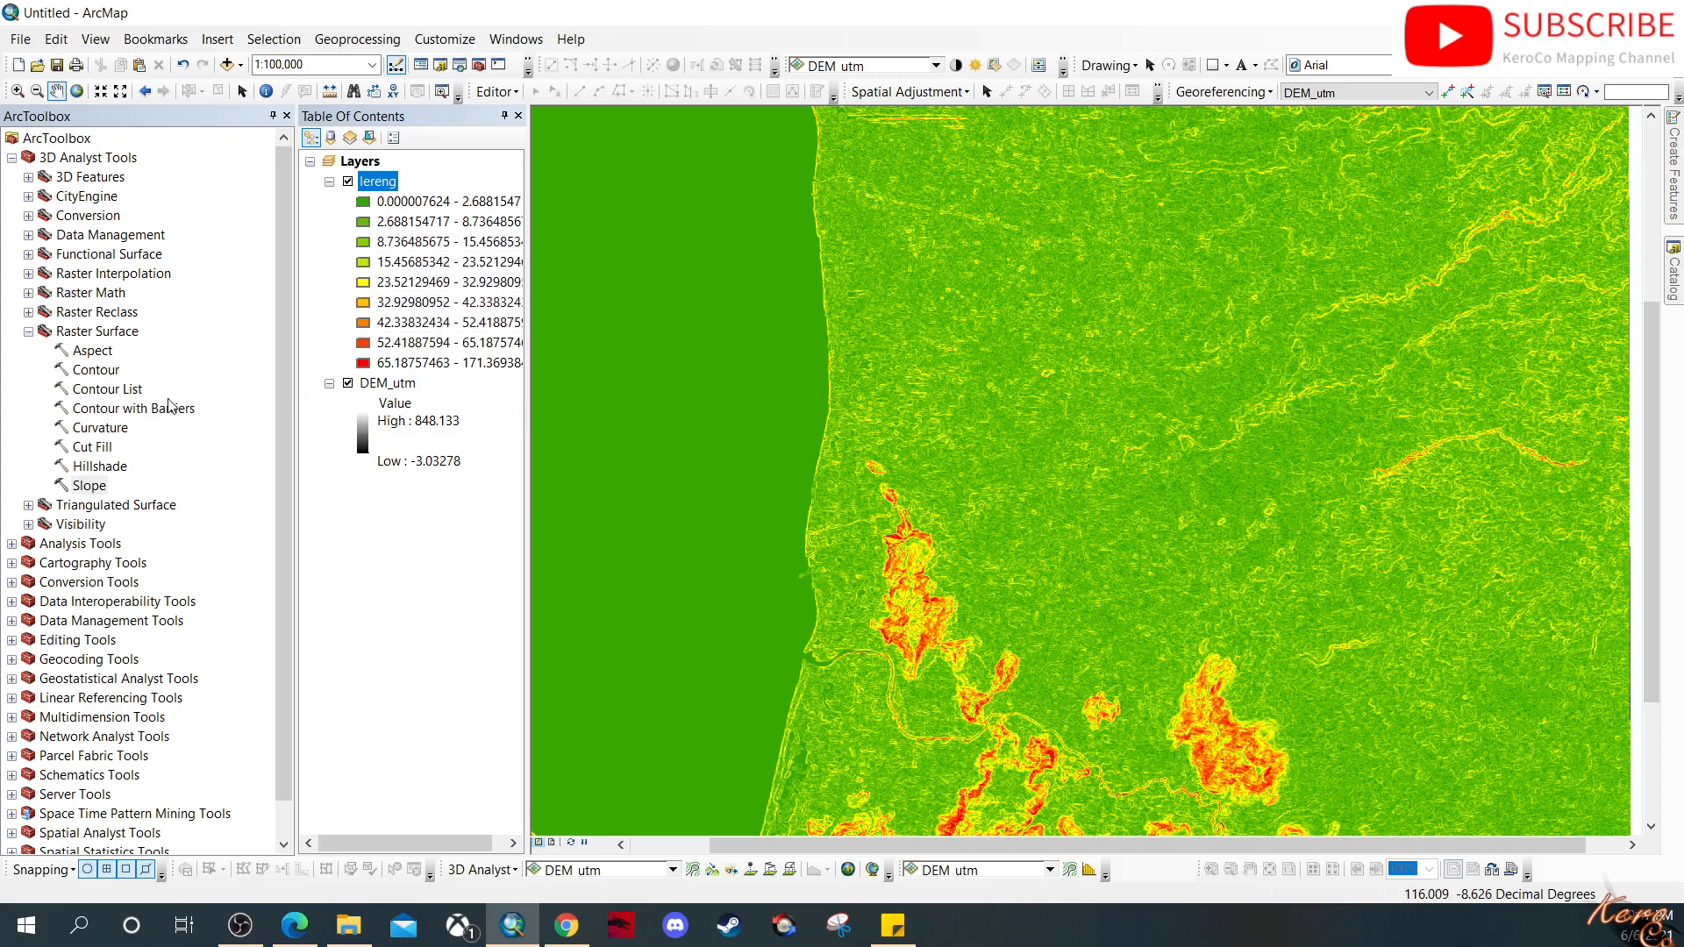
Step: Expand the Raster Reclass toolset within the 3D Analyst Tools
click(28, 313)
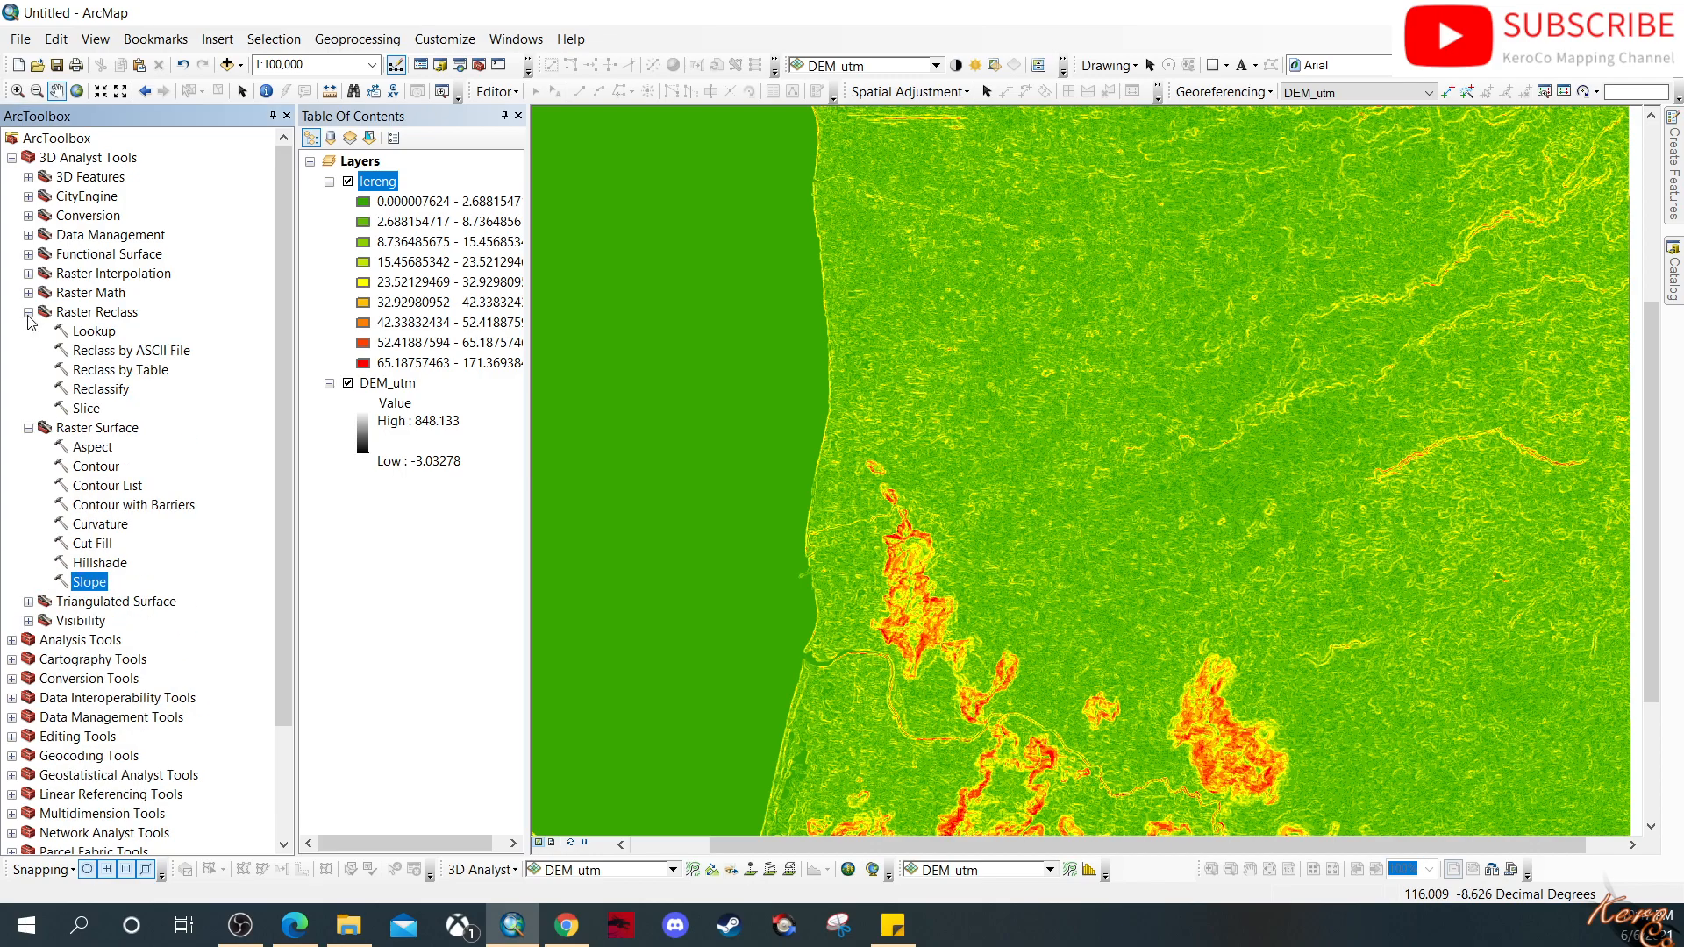
click(101, 318)
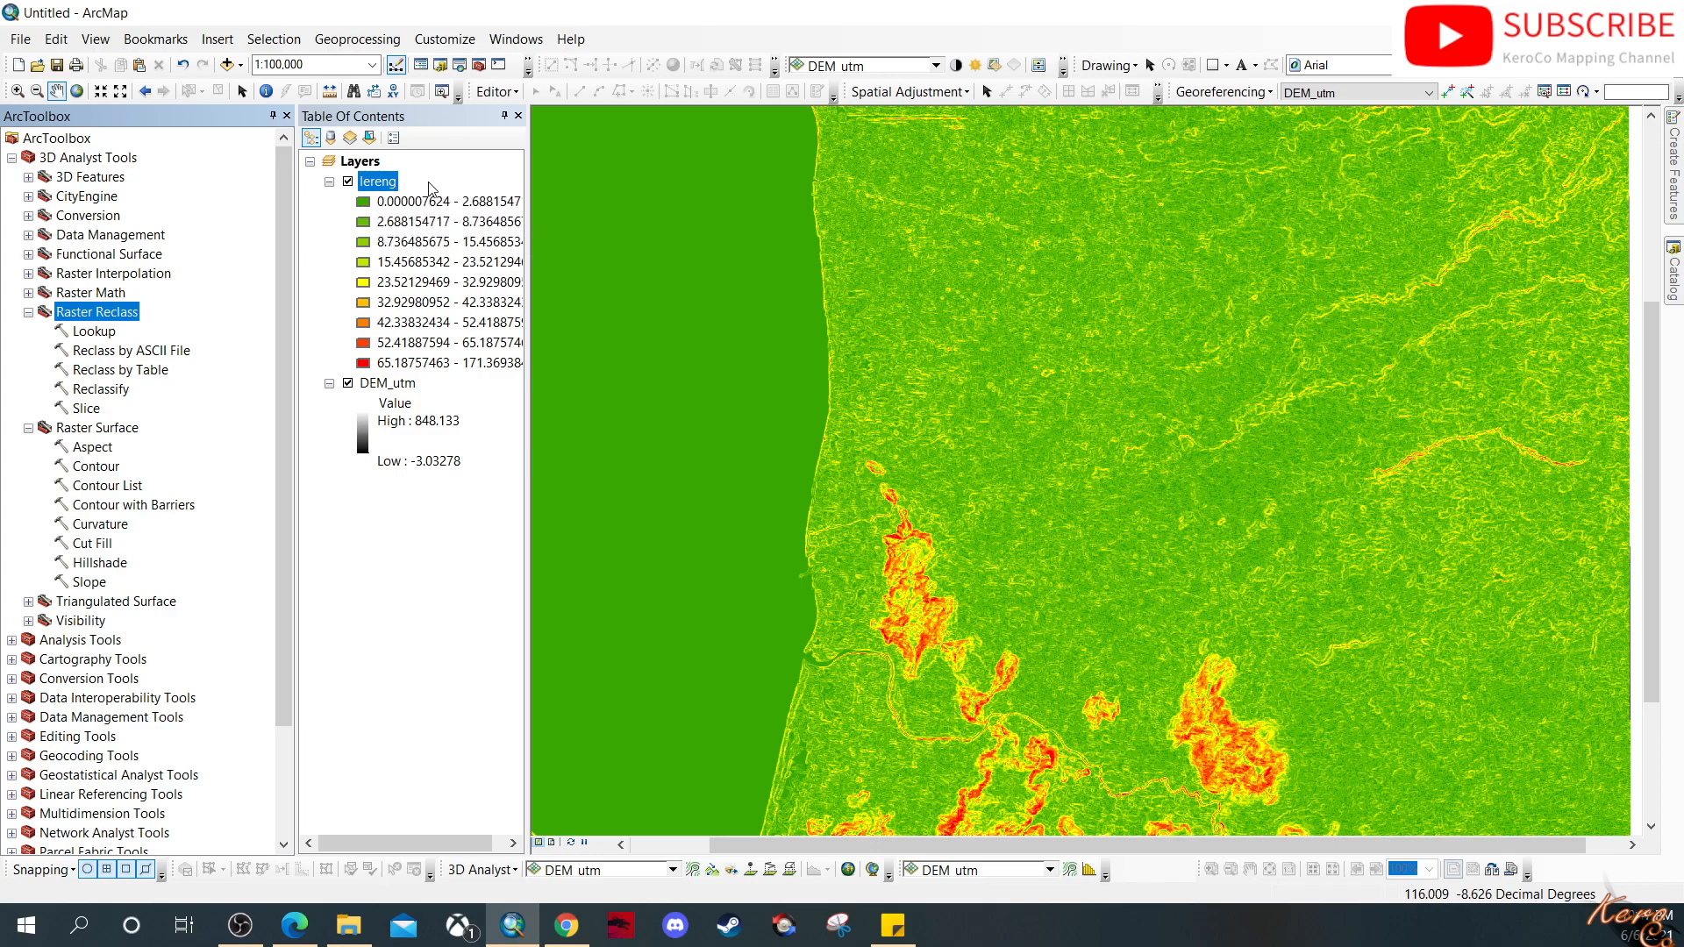
Step: Search the available tools for "Raster to Poly", check the Raster to Polygon conversion tool, and close the search
click(459, 65)
click(505, 229)
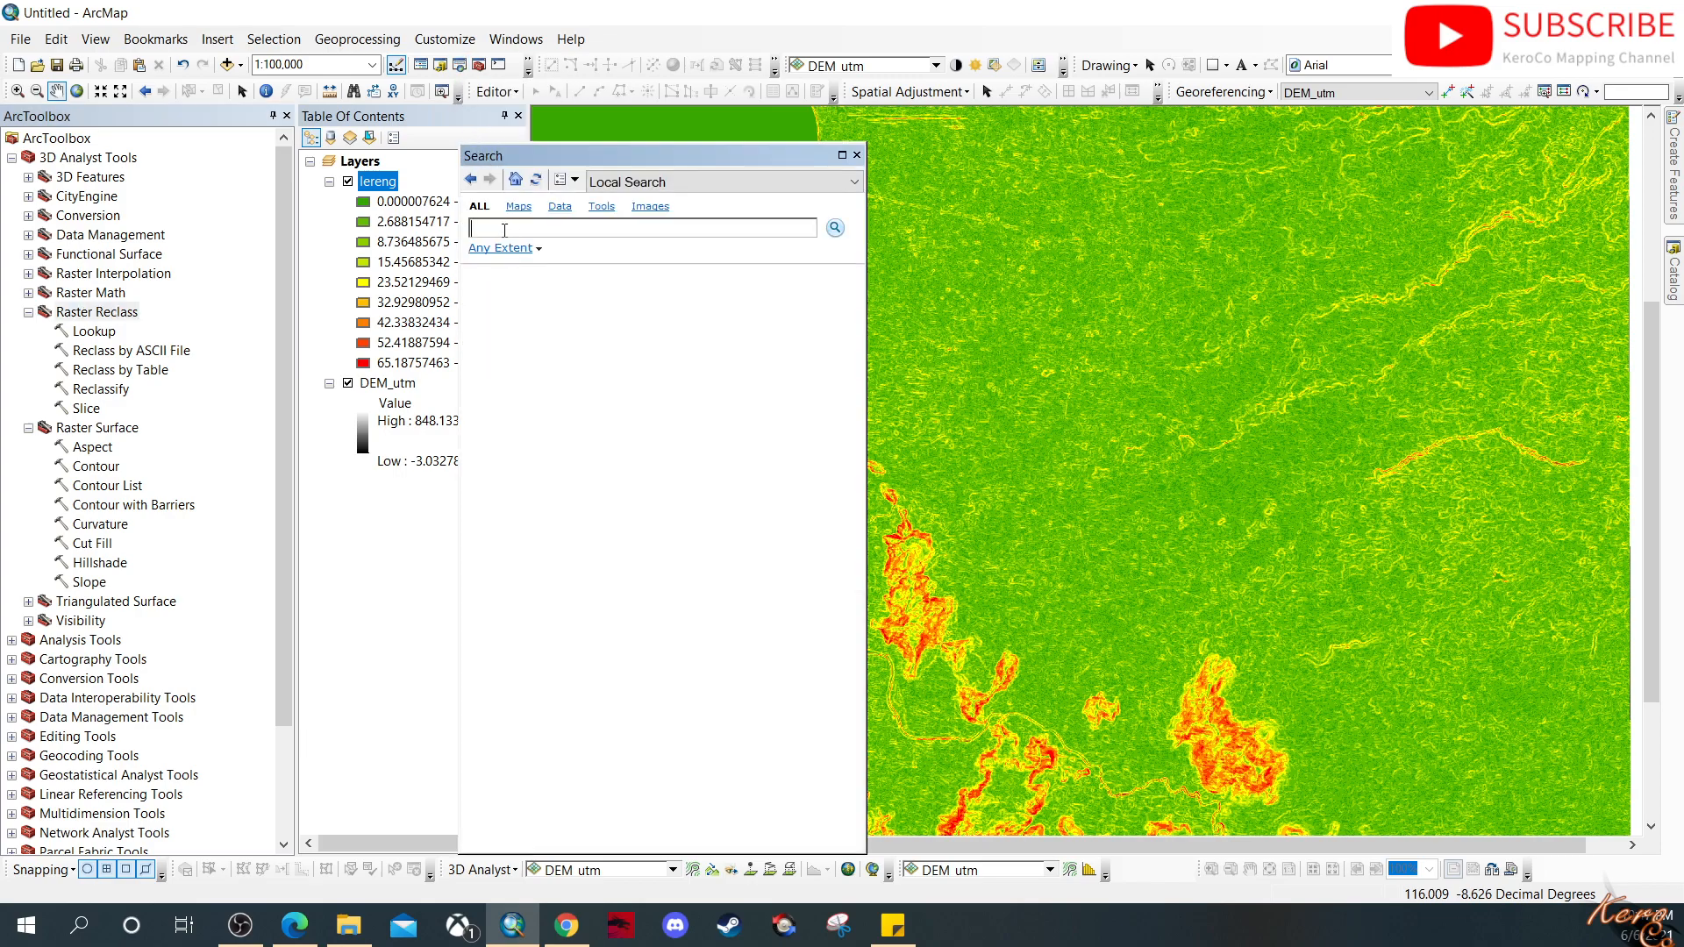
text(Raster to Poly)
click(835, 228)
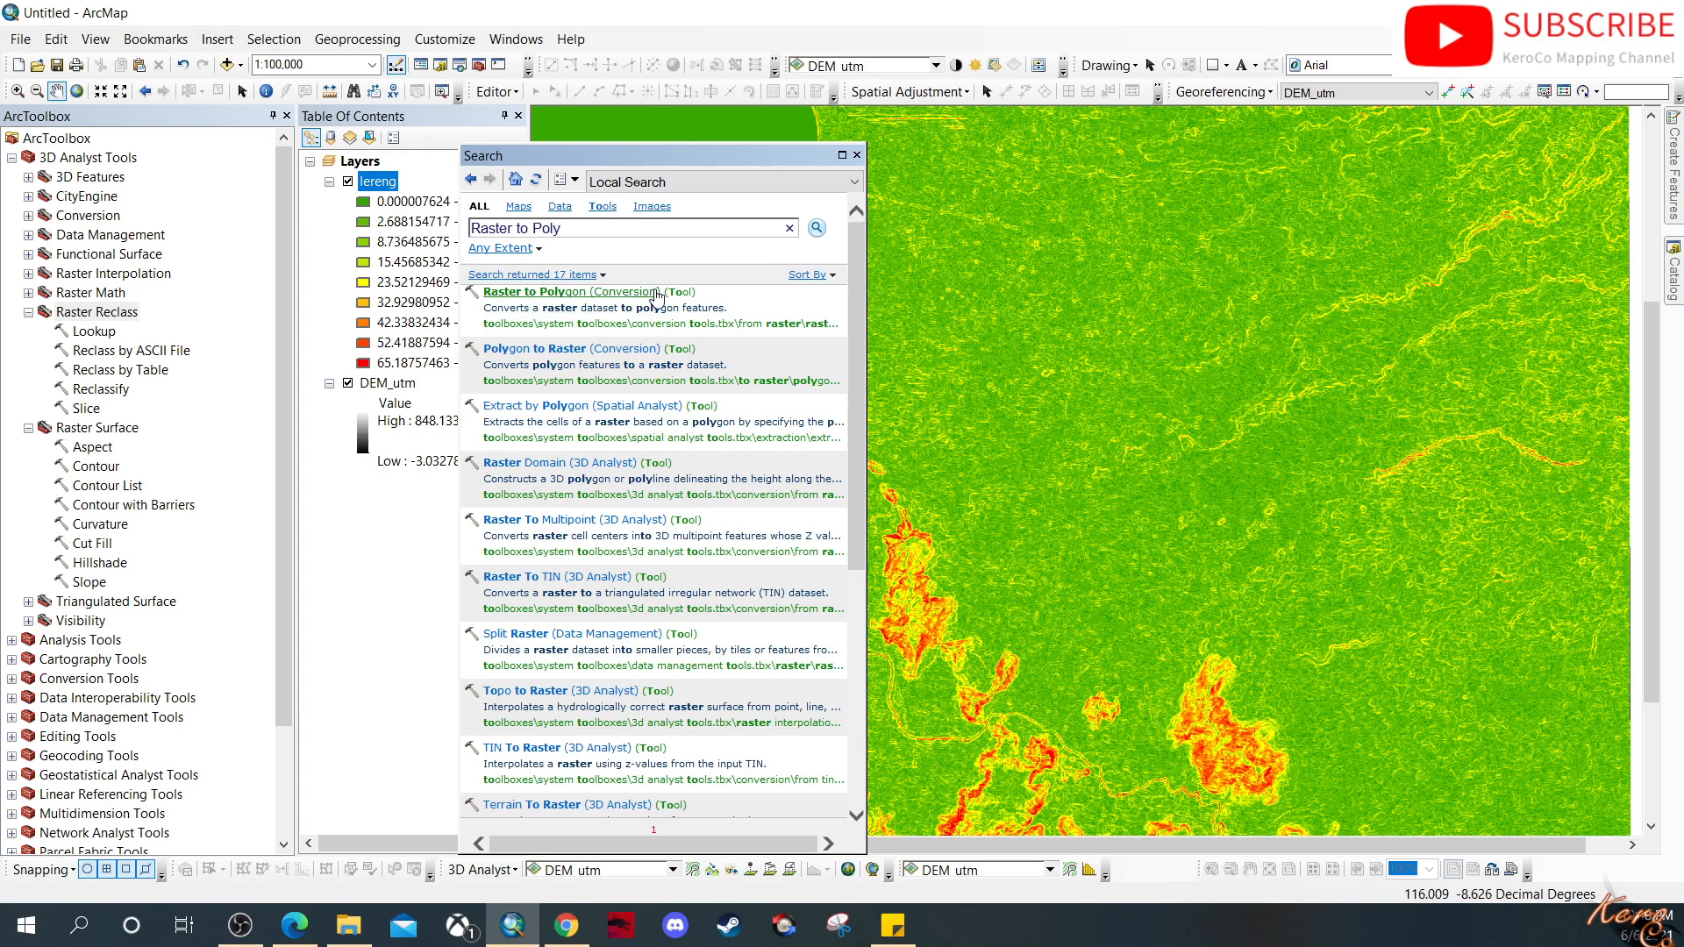
click(857, 155)
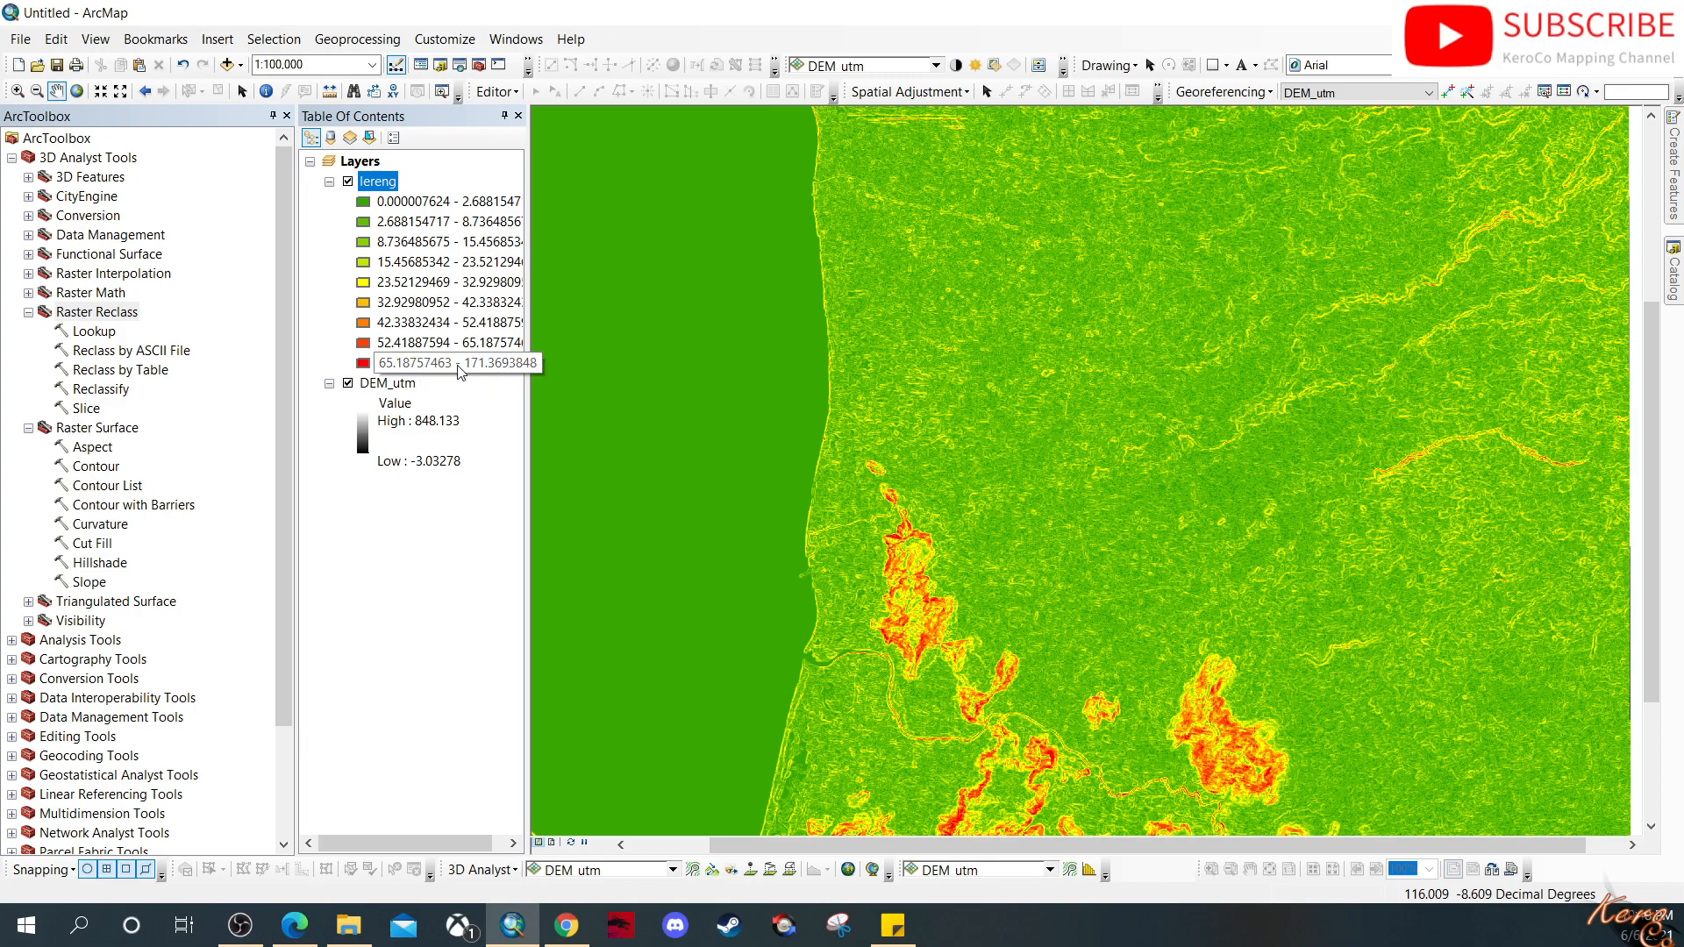
Step: Open the Reclassify tool and set lereng as its input raster
click(120, 393)
double_click(108, 391)
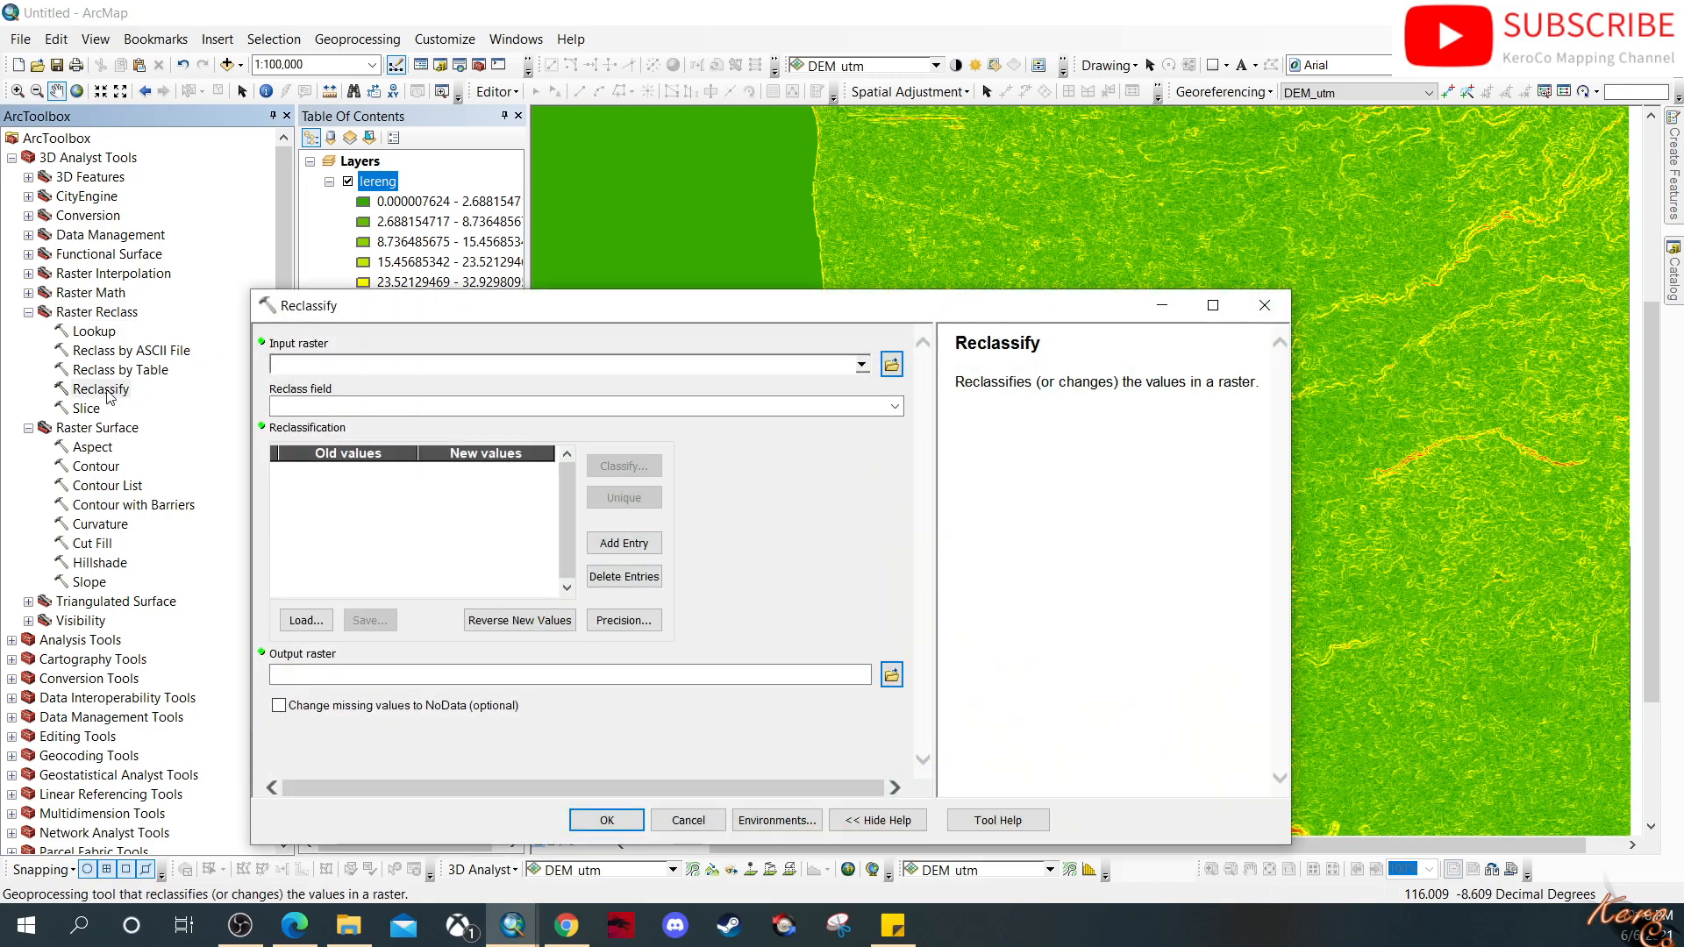
drag(733, 314, 855, 189)
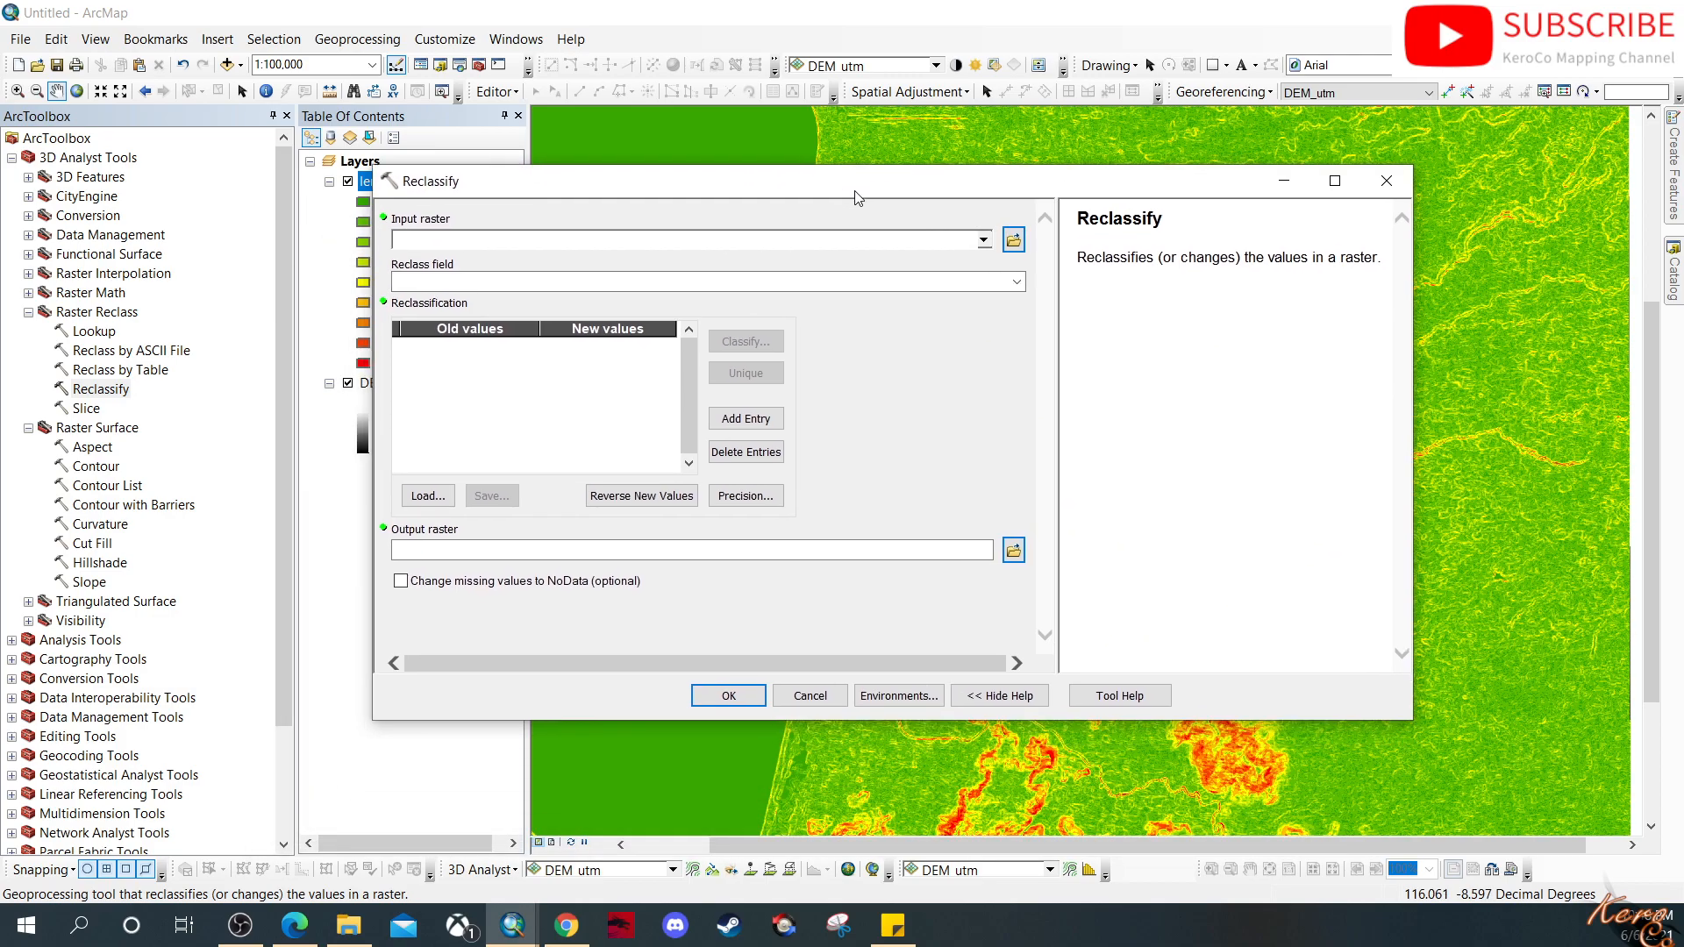
click(984, 240)
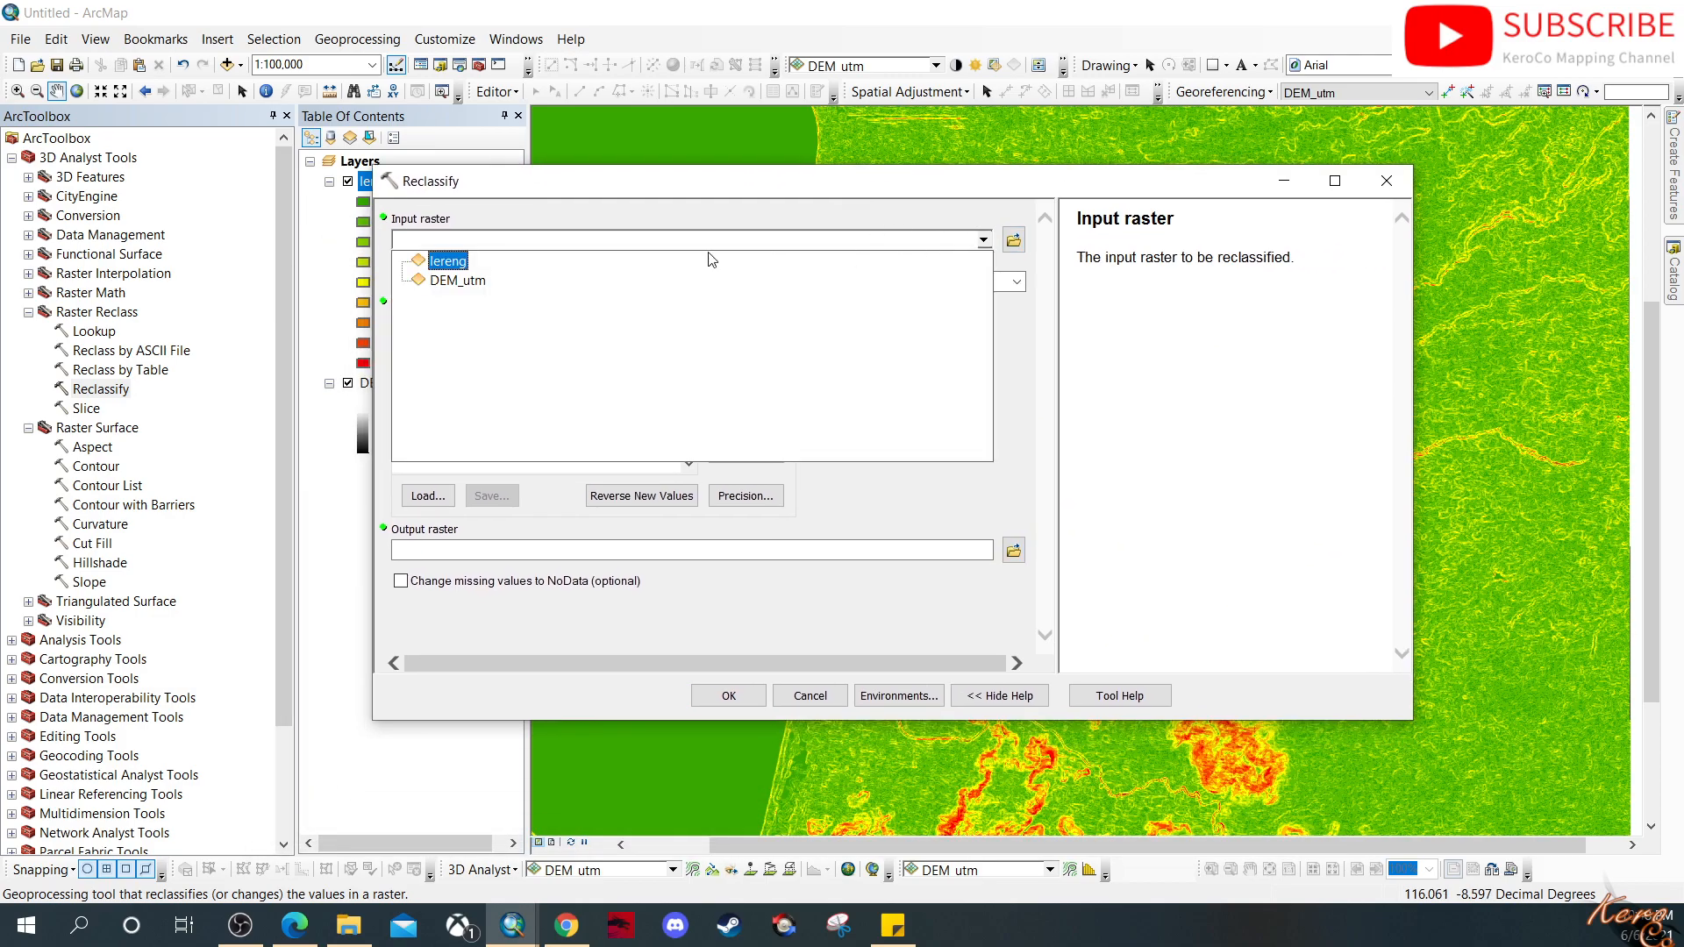
click(456, 258)
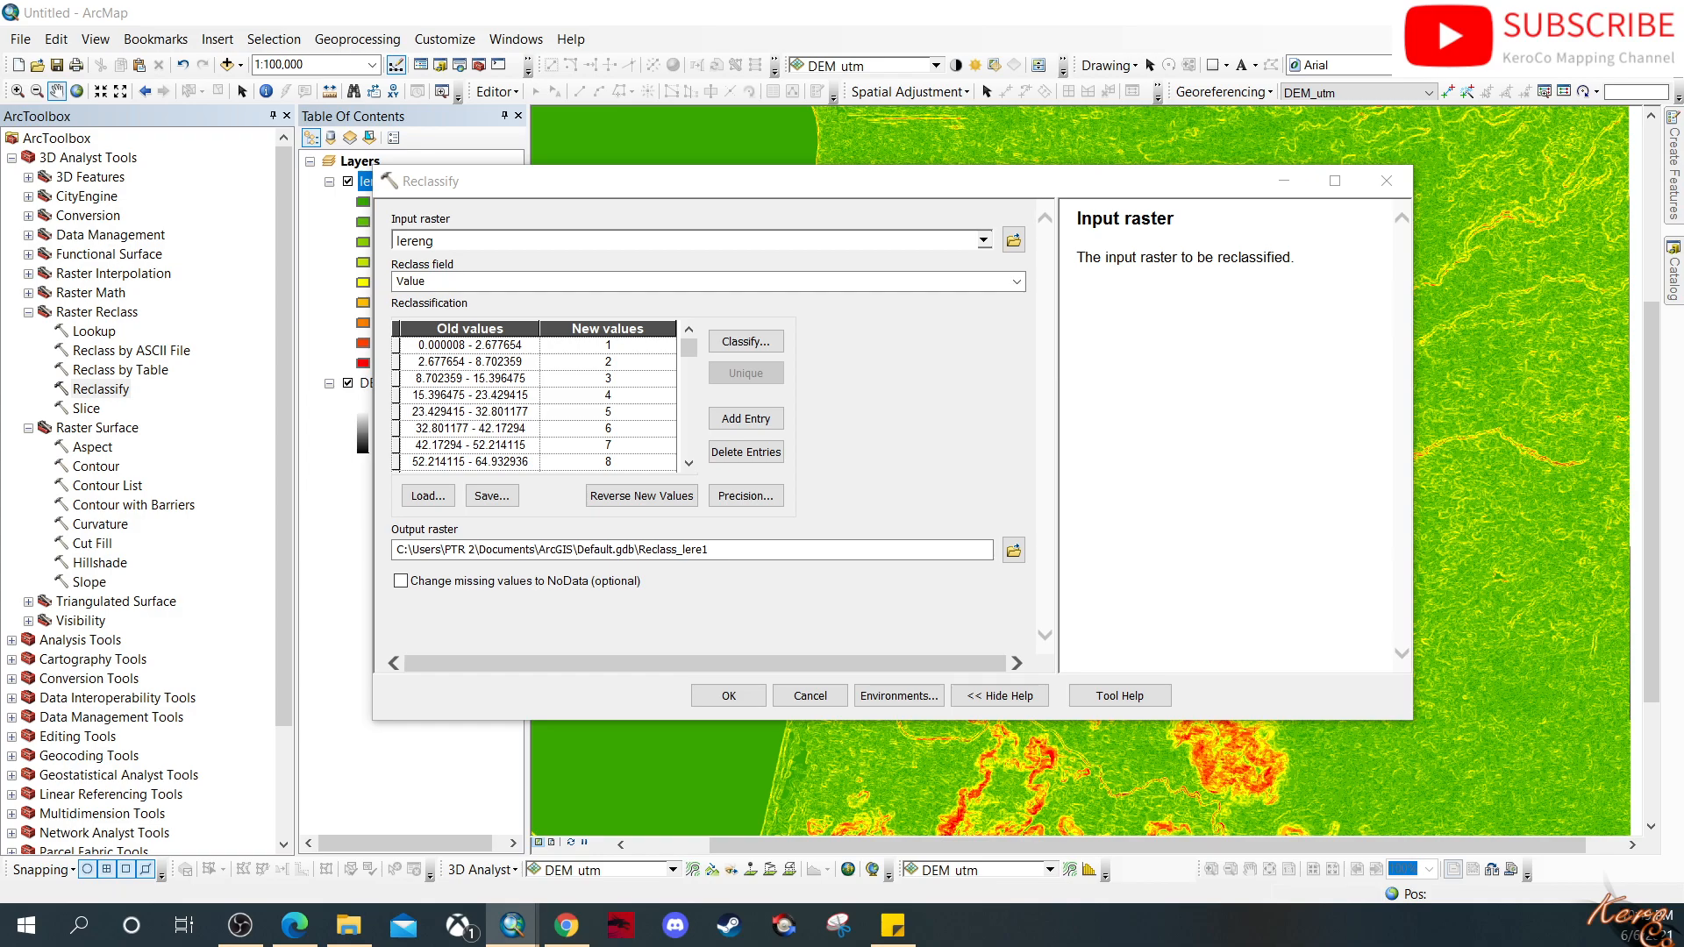
Step: Switch to the PDF documents in Chrome and Edge to read the slope classification tables, then return to ArcMap
click(567, 925)
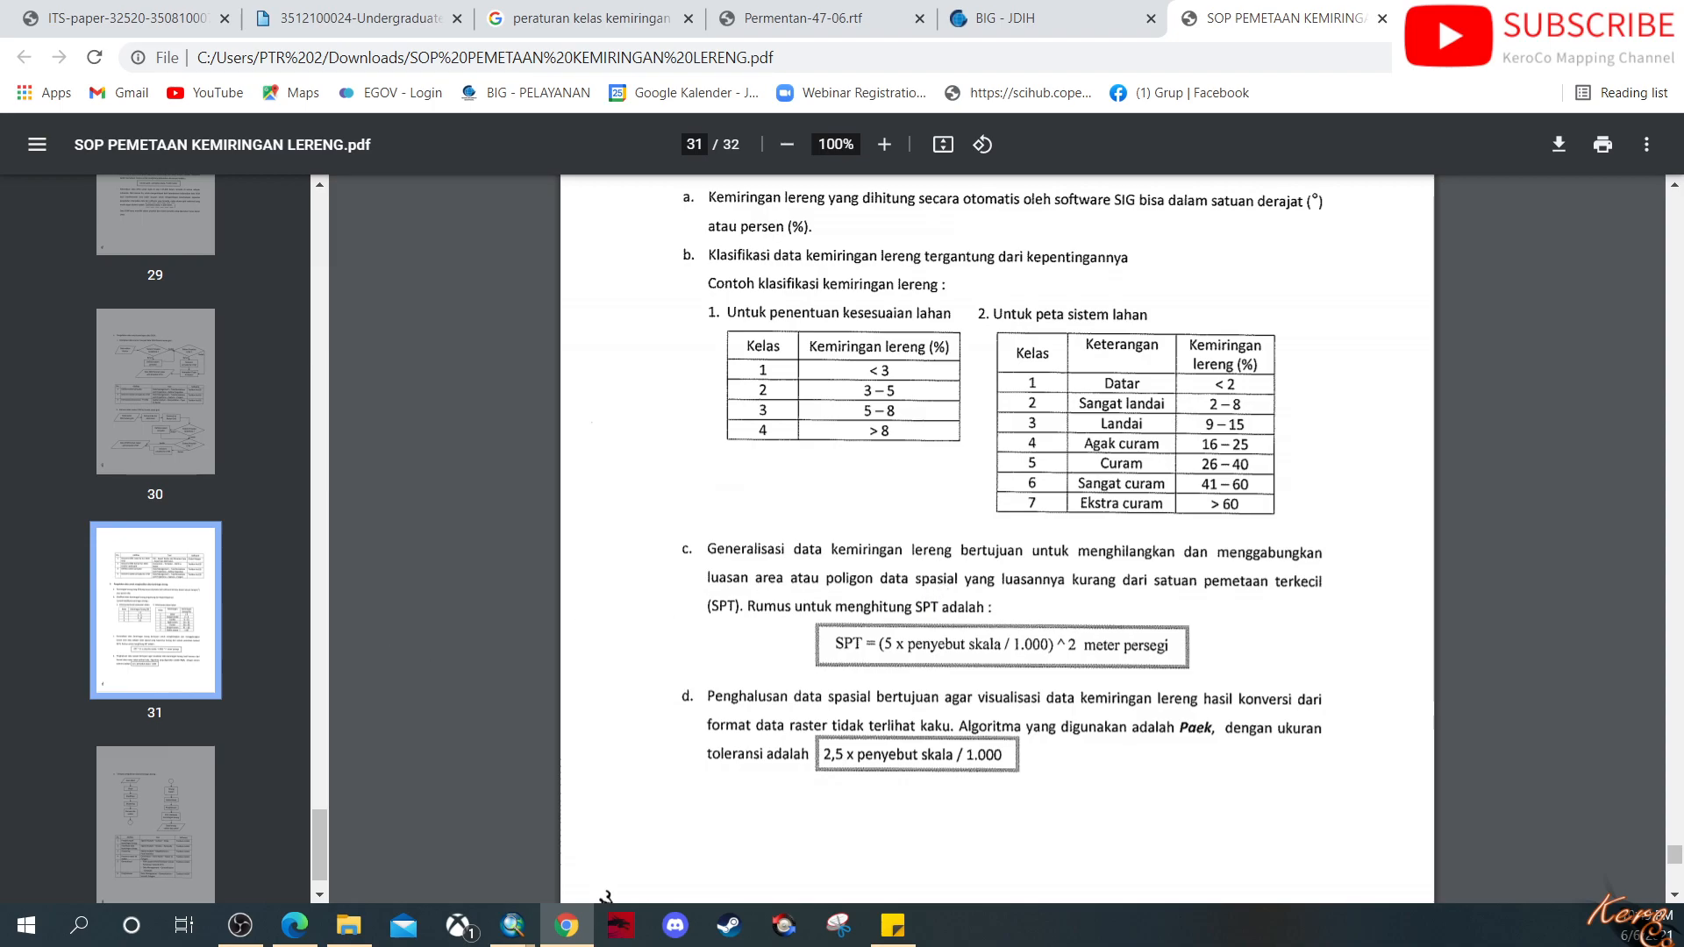
click(294, 925)
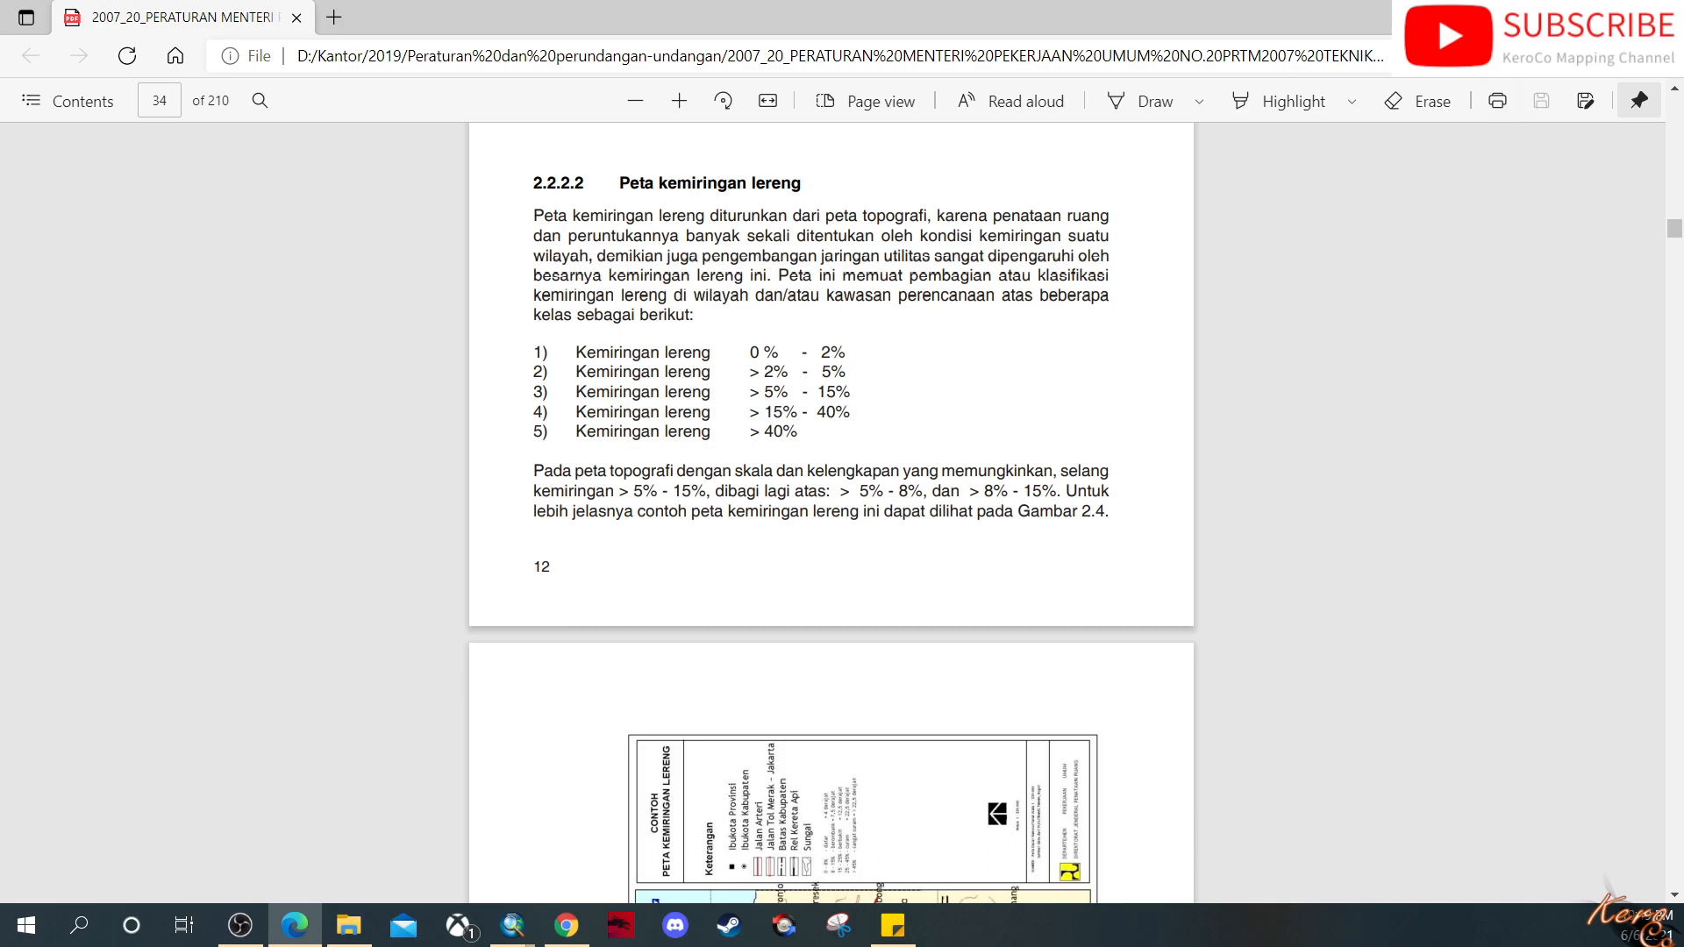
click(1559, 15)
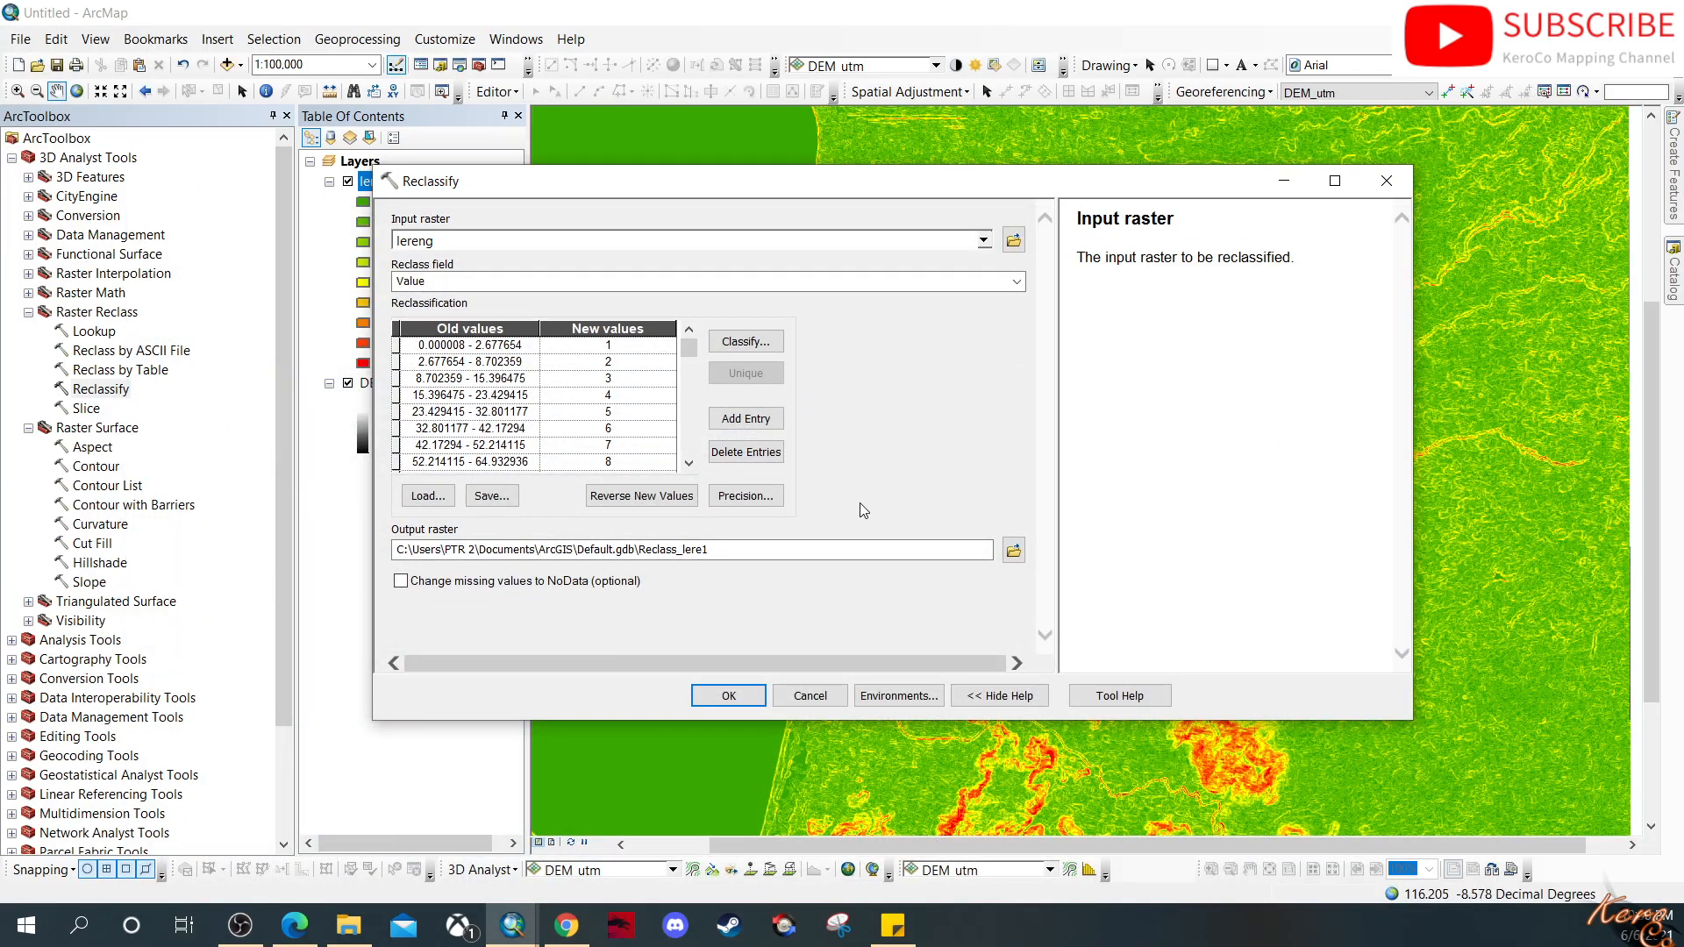
click(628, 349)
click(628, 347)
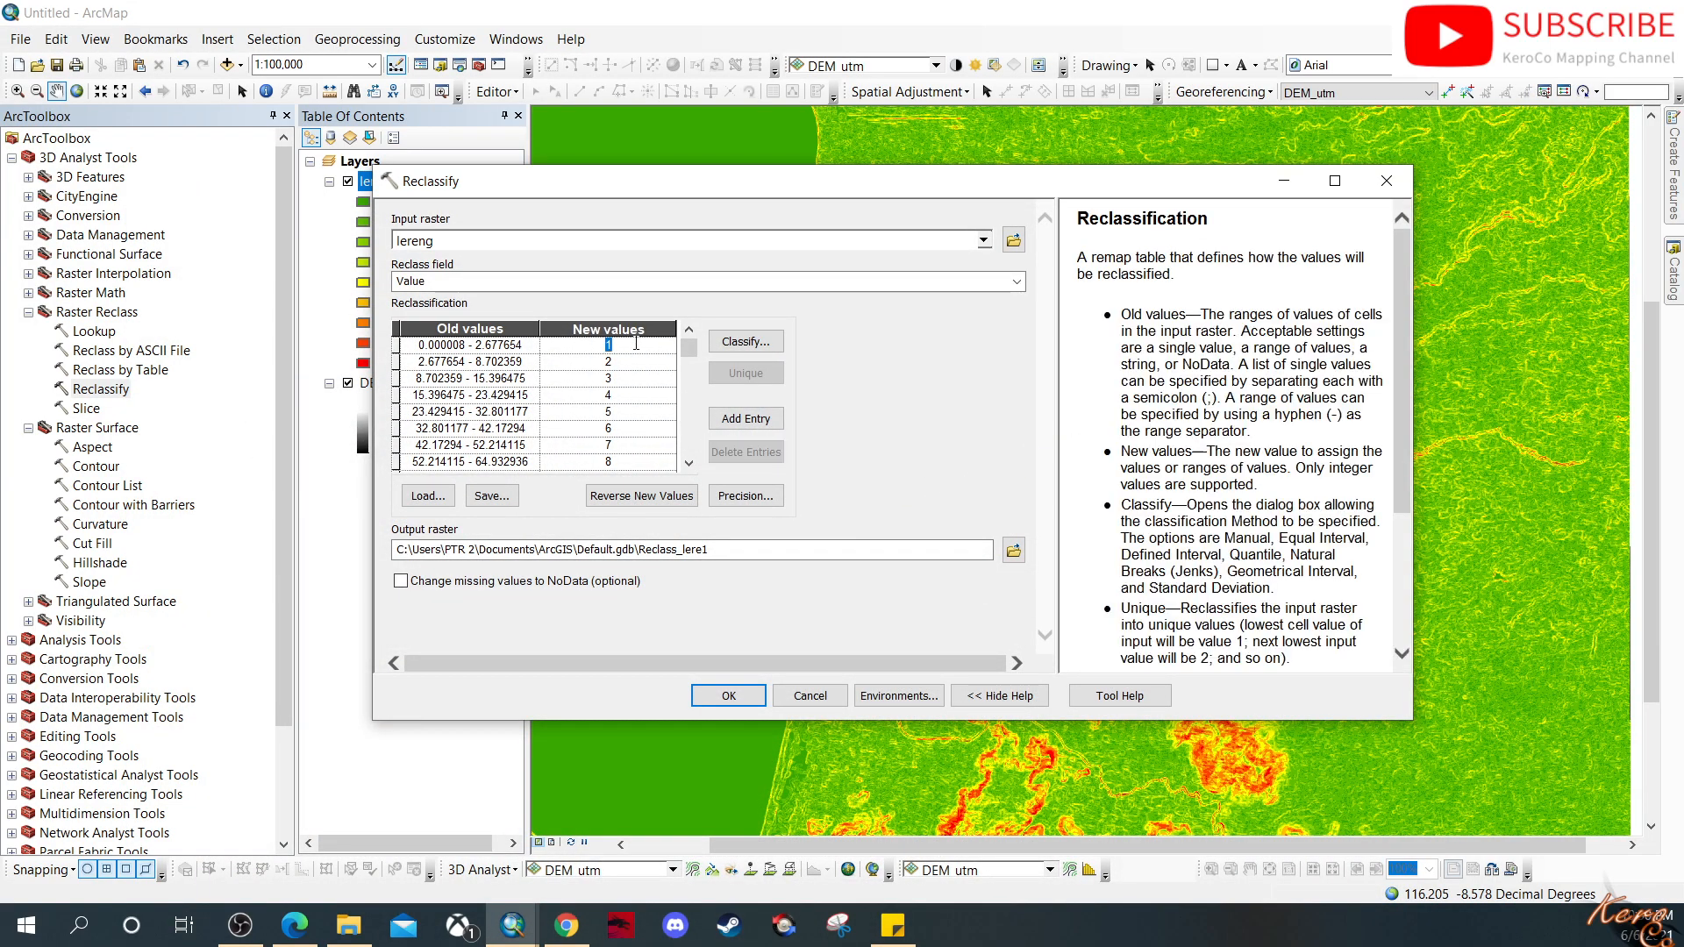
click(669, 309)
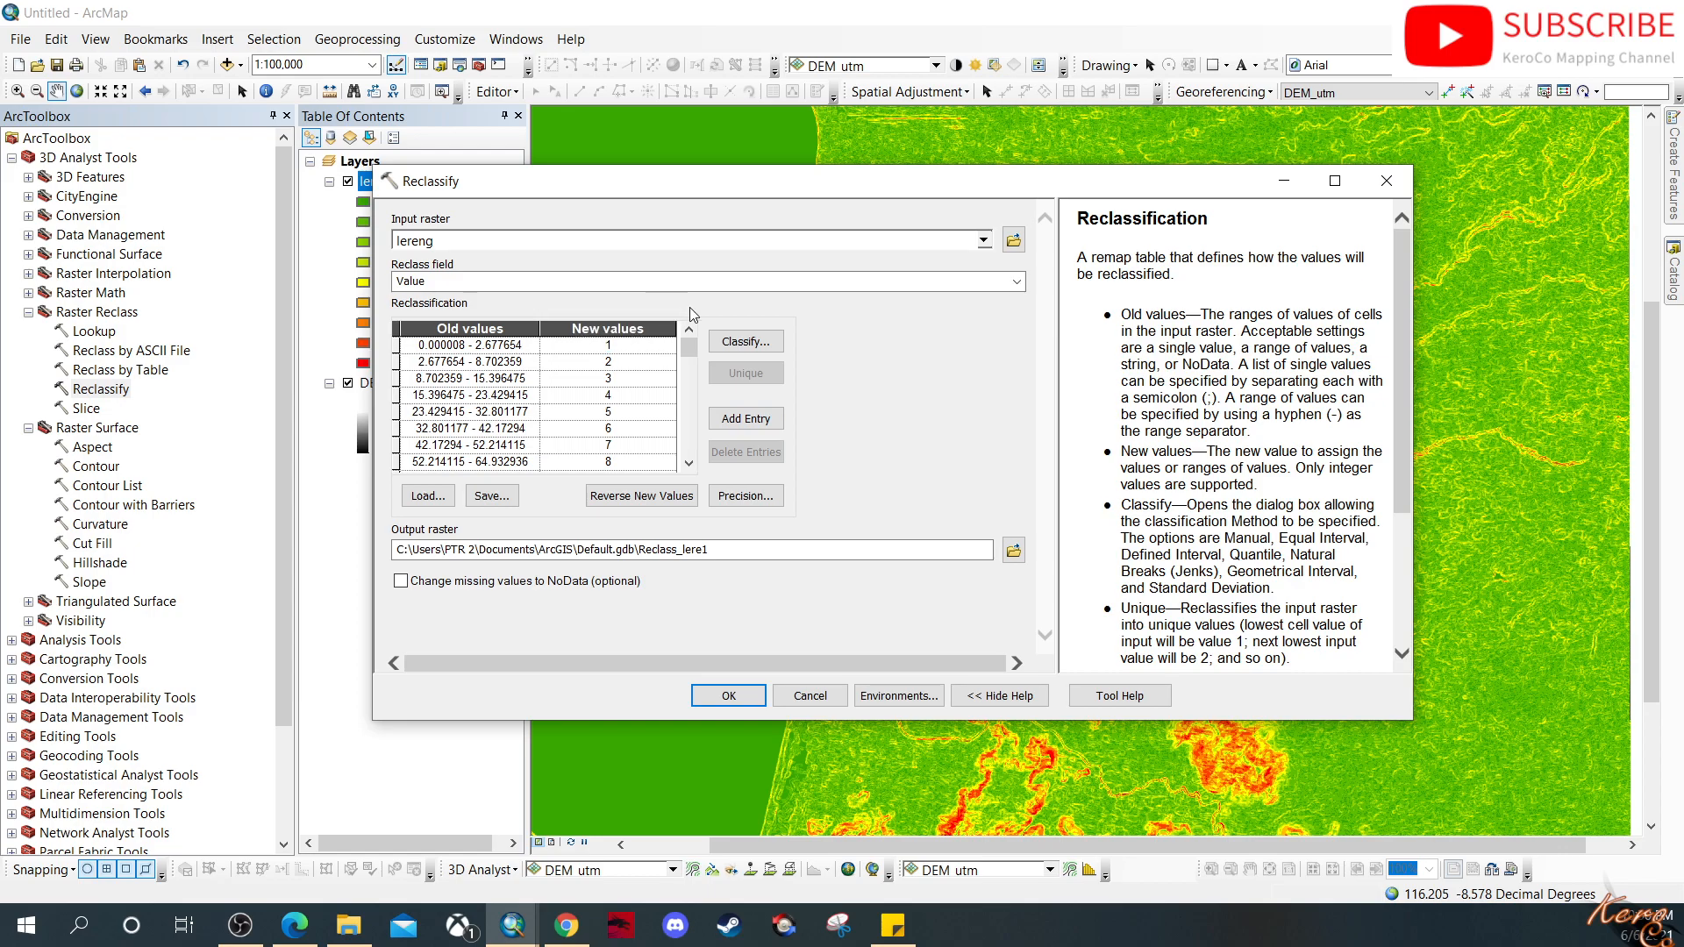
Step: Set the reclassification of lereng to six classes and switch the classification method to Manual
click(750, 340)
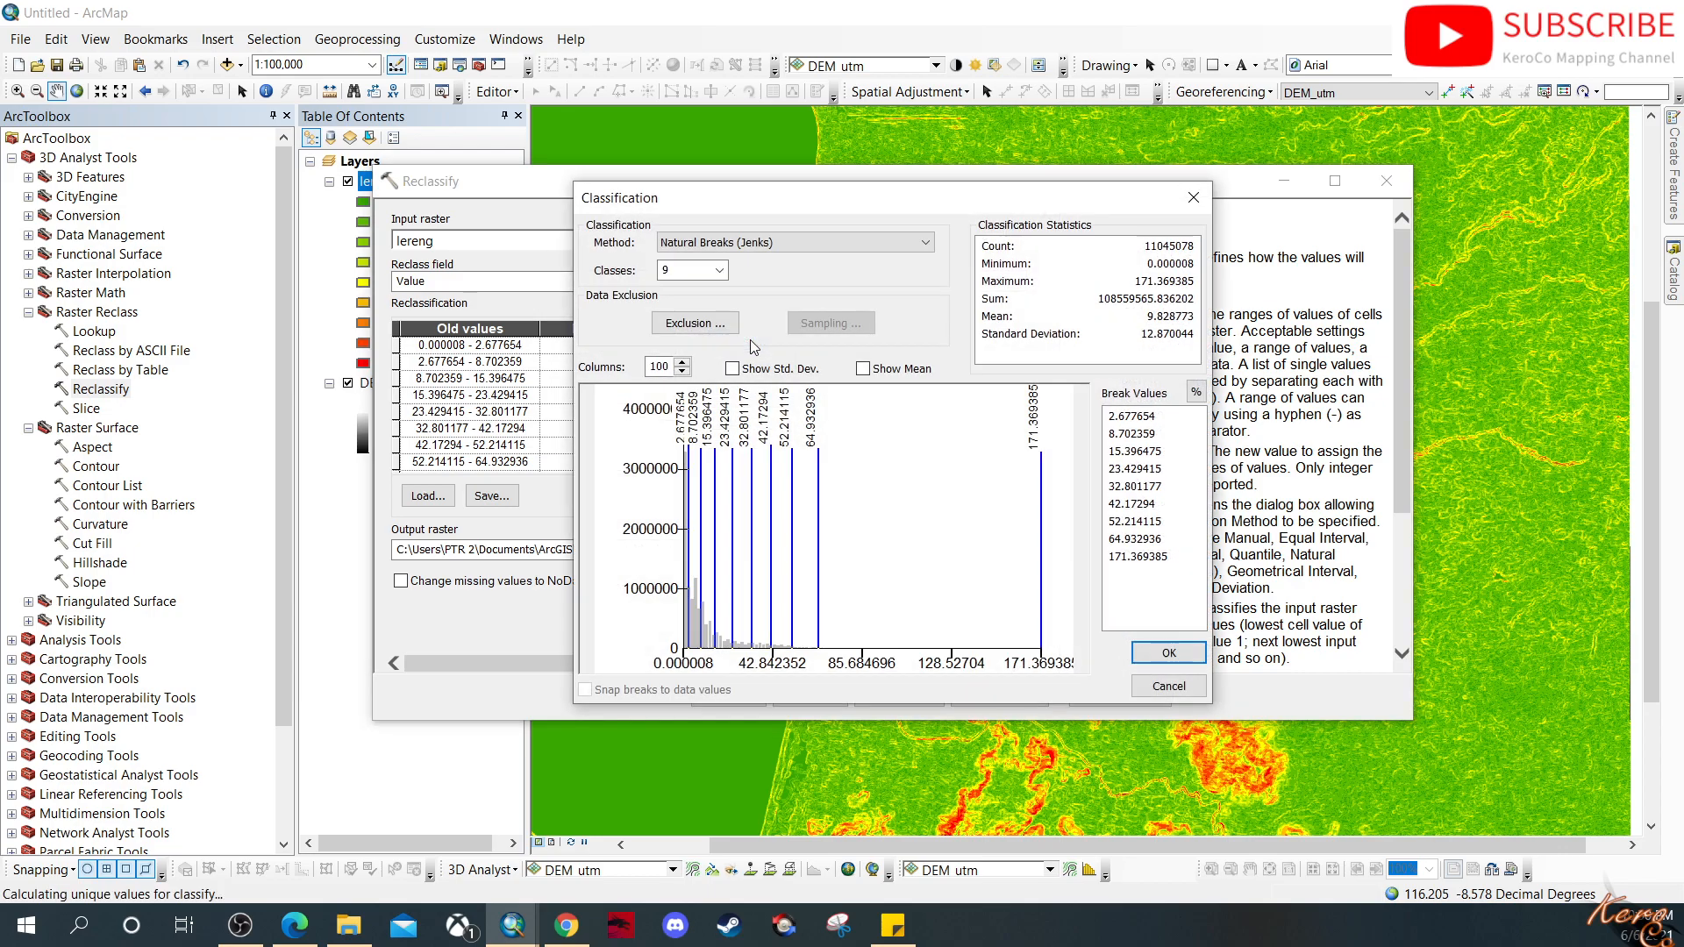
click(723, 273)
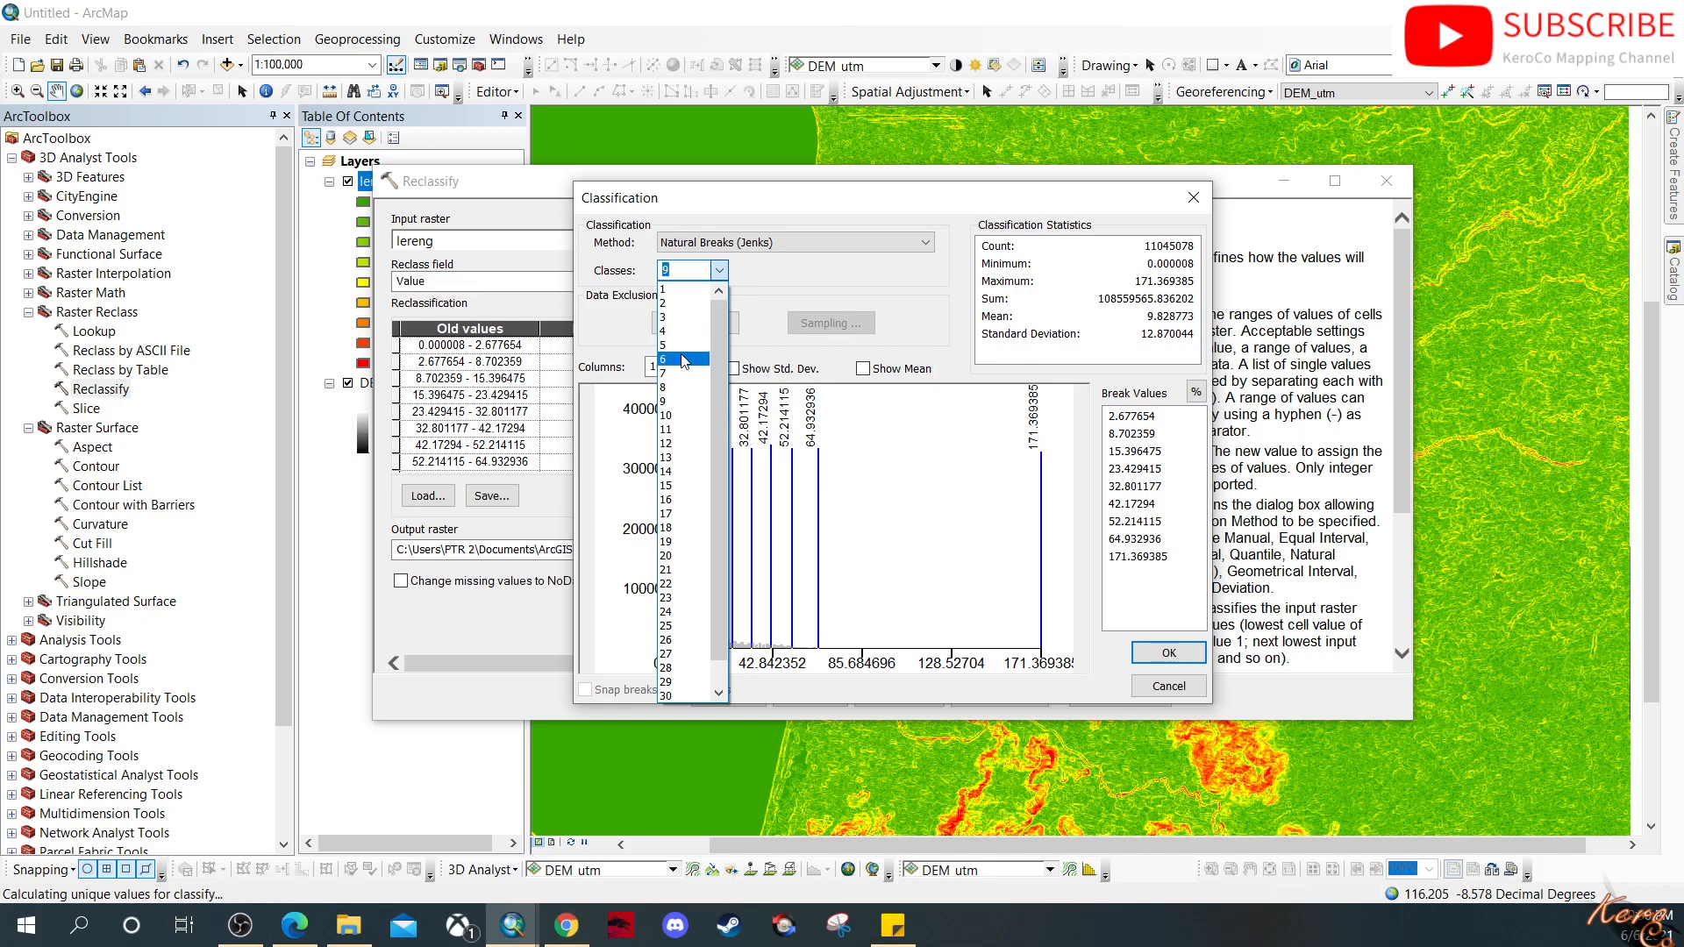
click(692, 331)
click(844, 242)
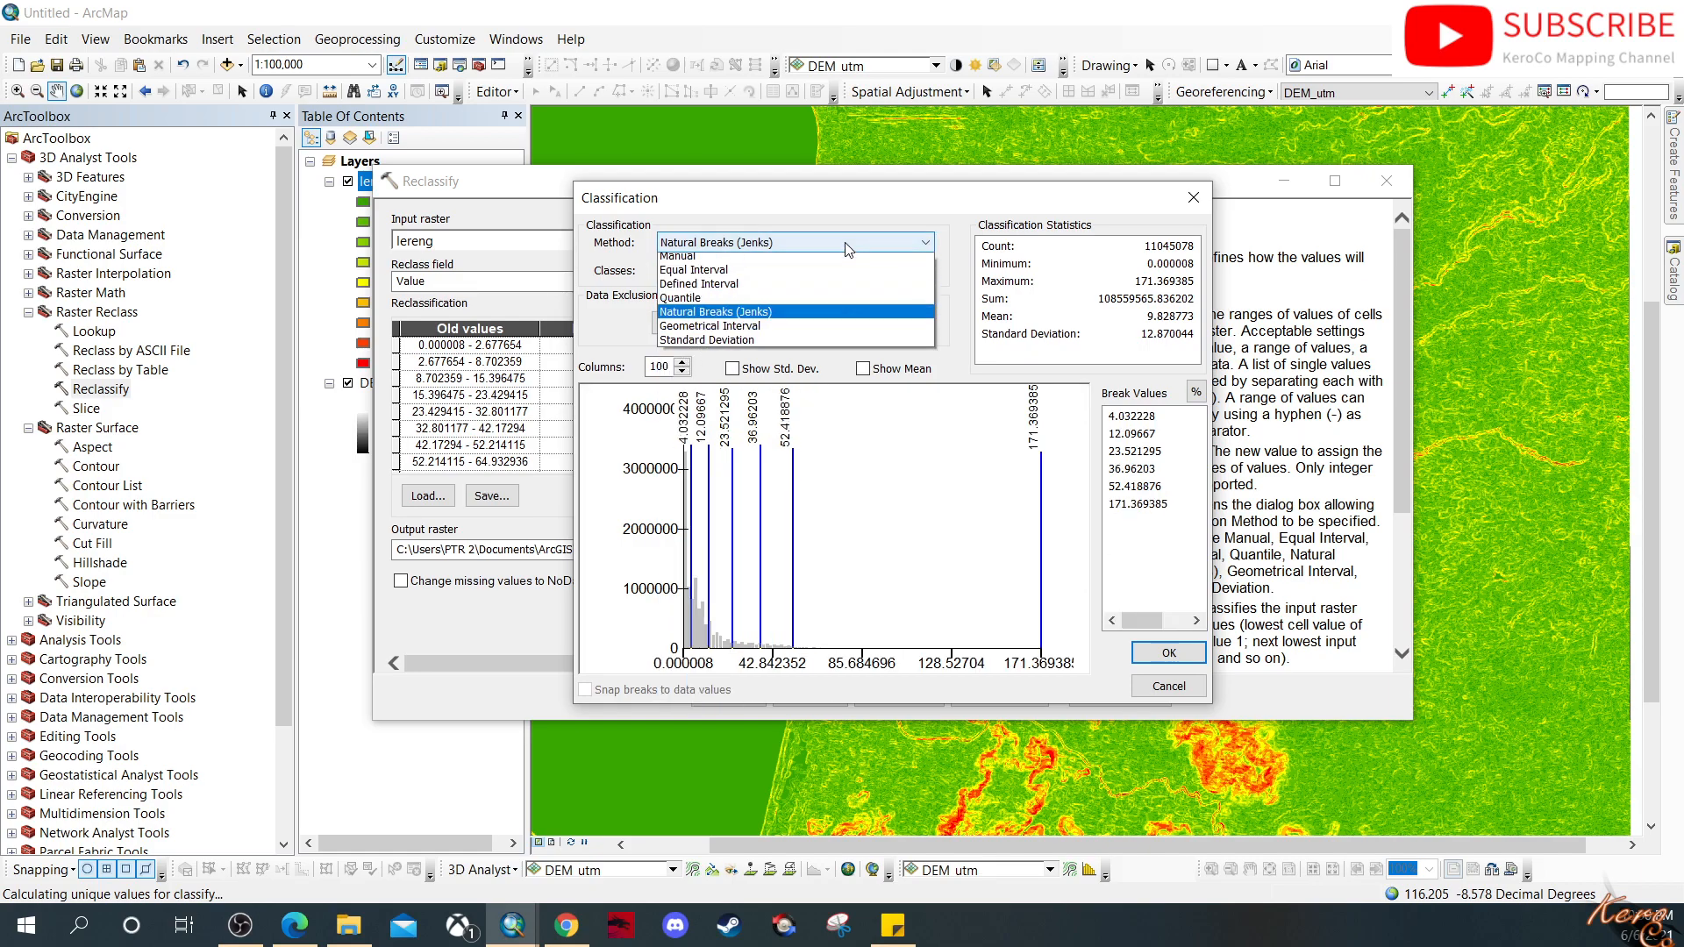
click(745, 263)
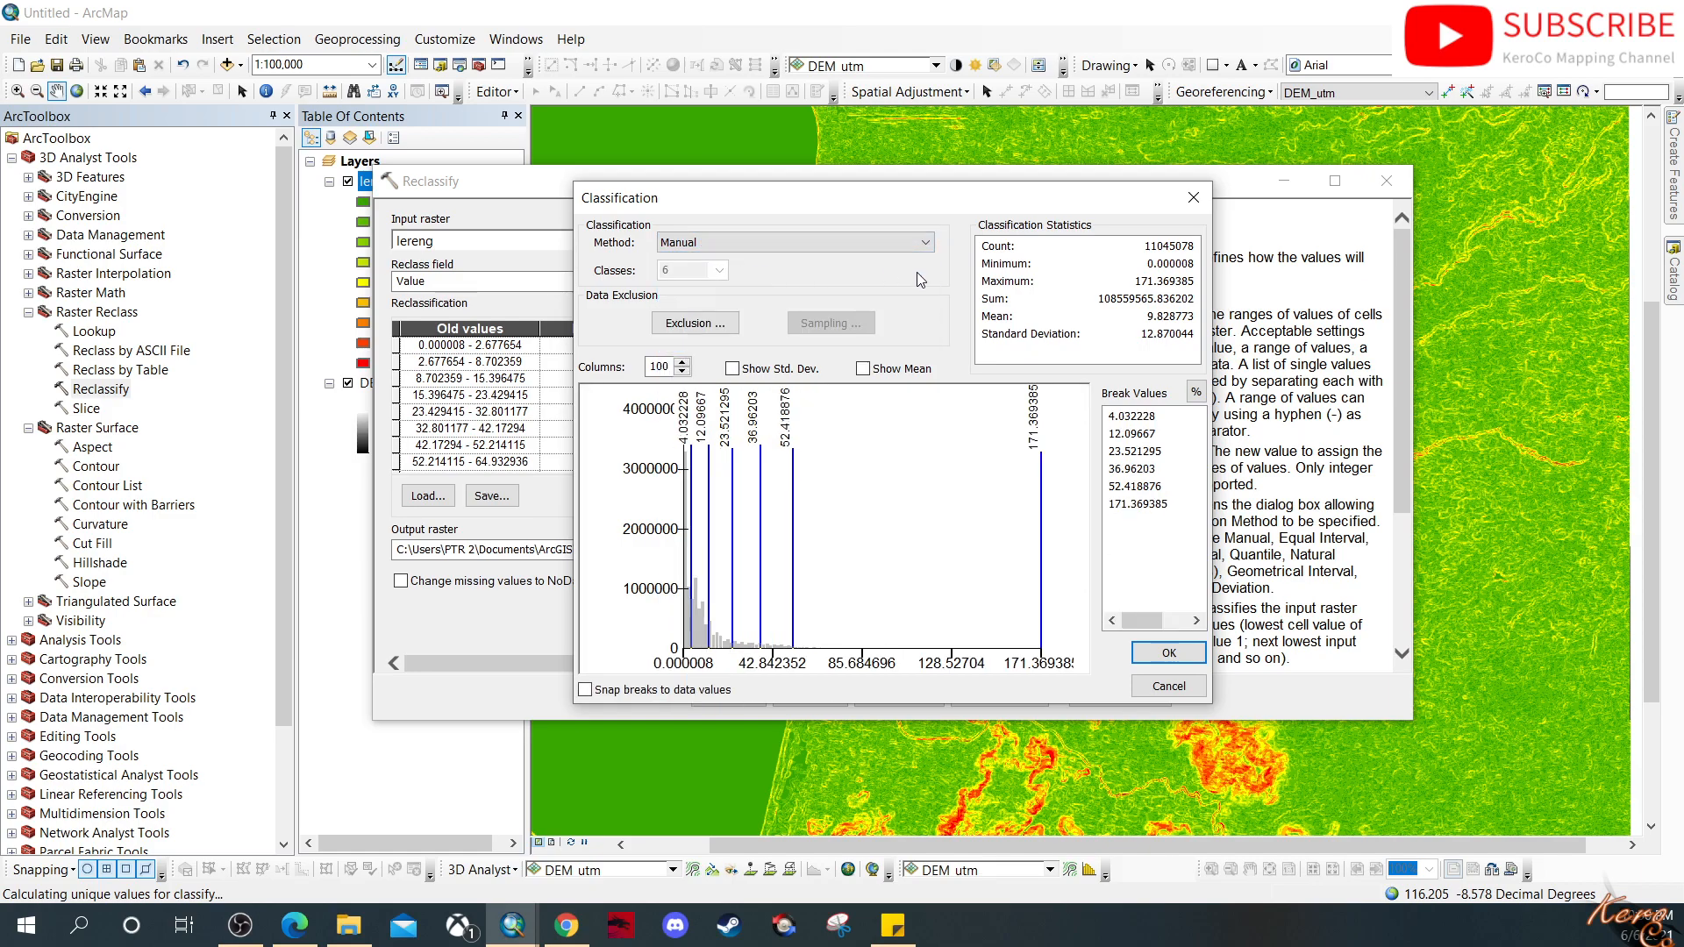
Step: Show the break values as percentages, set the first five to 2, 8, 15, 25 and 45, and apply the classification
click(1197, 394)
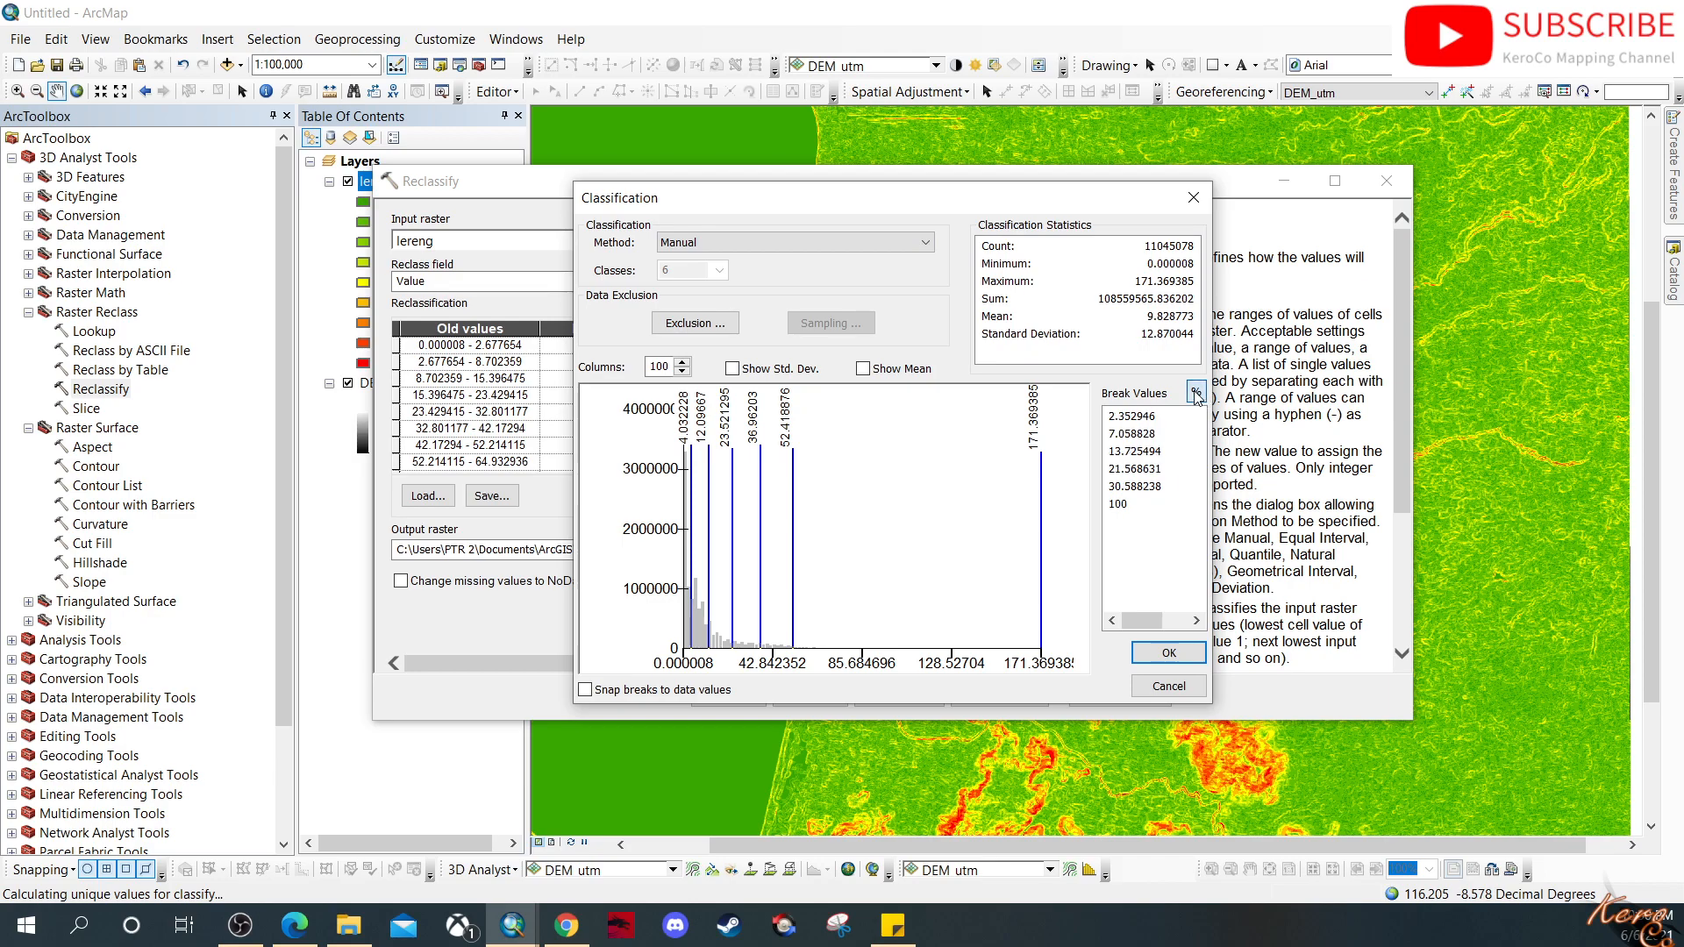
click(1147, 417)
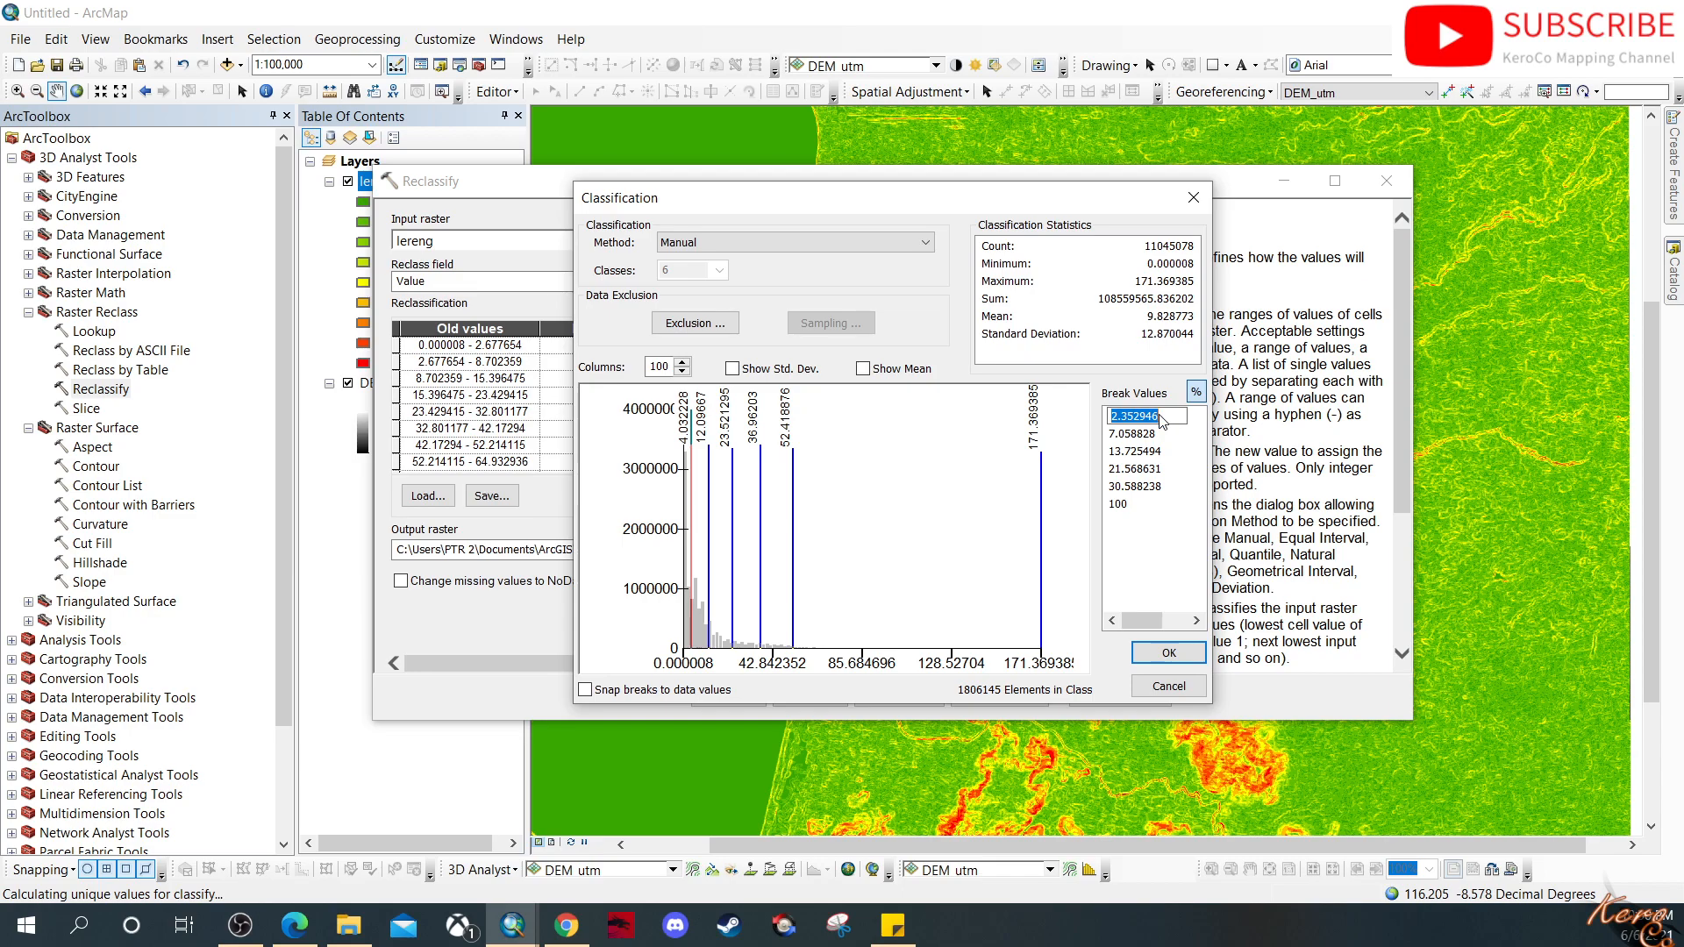
text(2)
key(Return)
click(1146, 434)
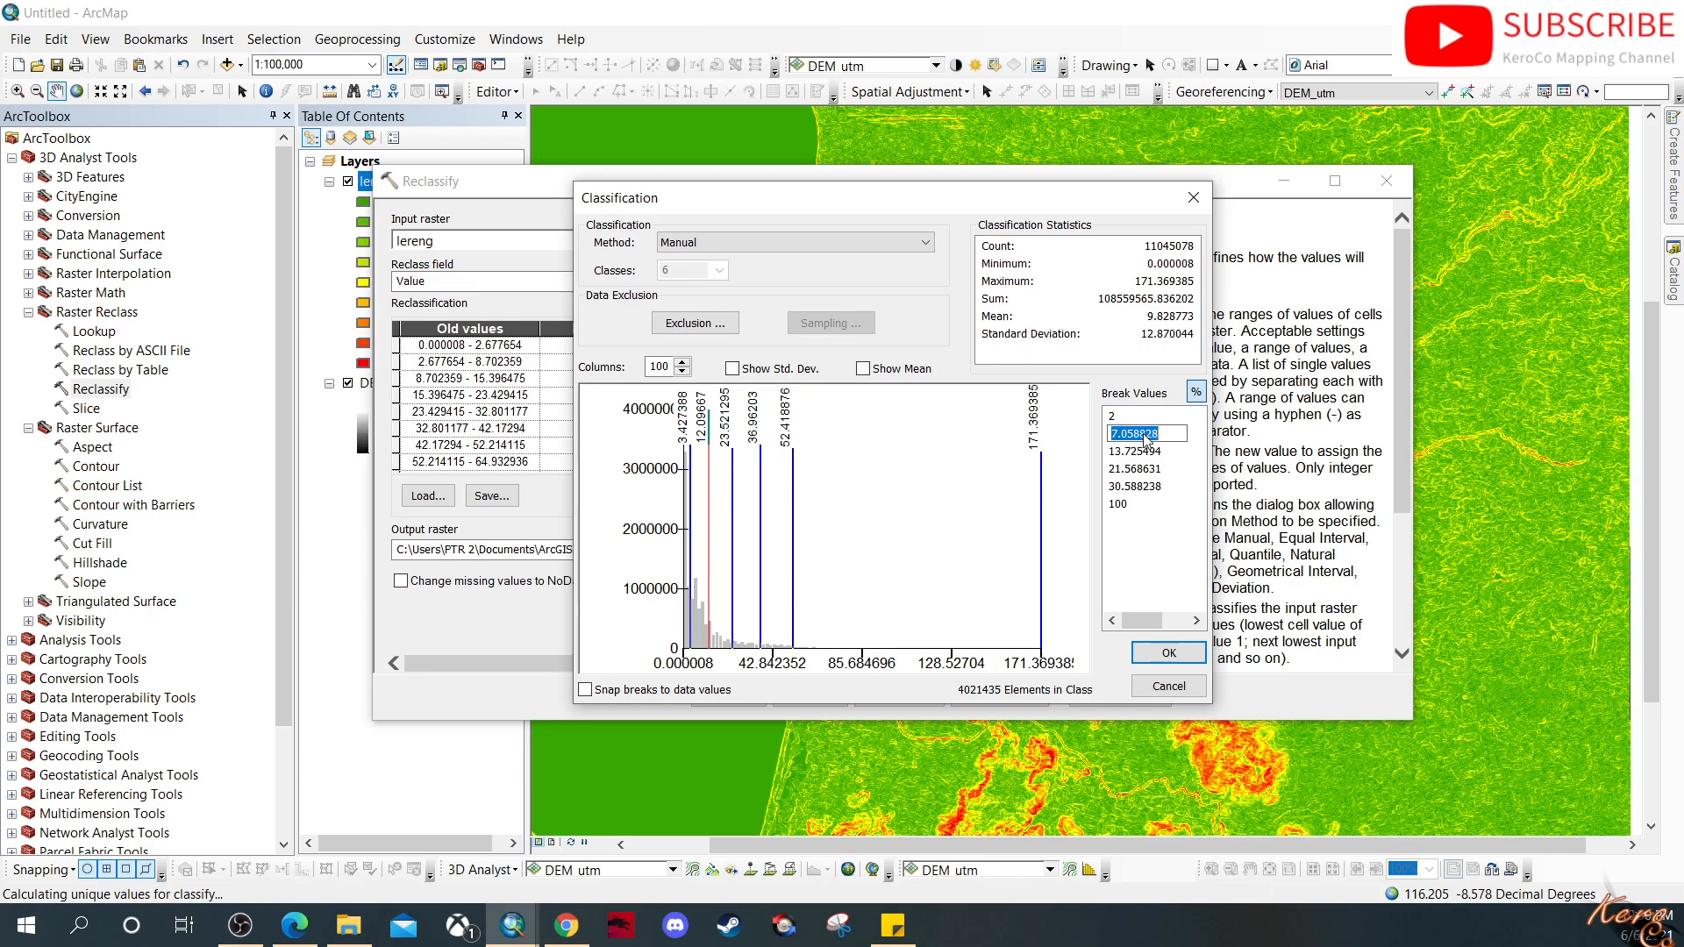
text(8)
click(1132, 452)
text(15)
click(1144, 471)
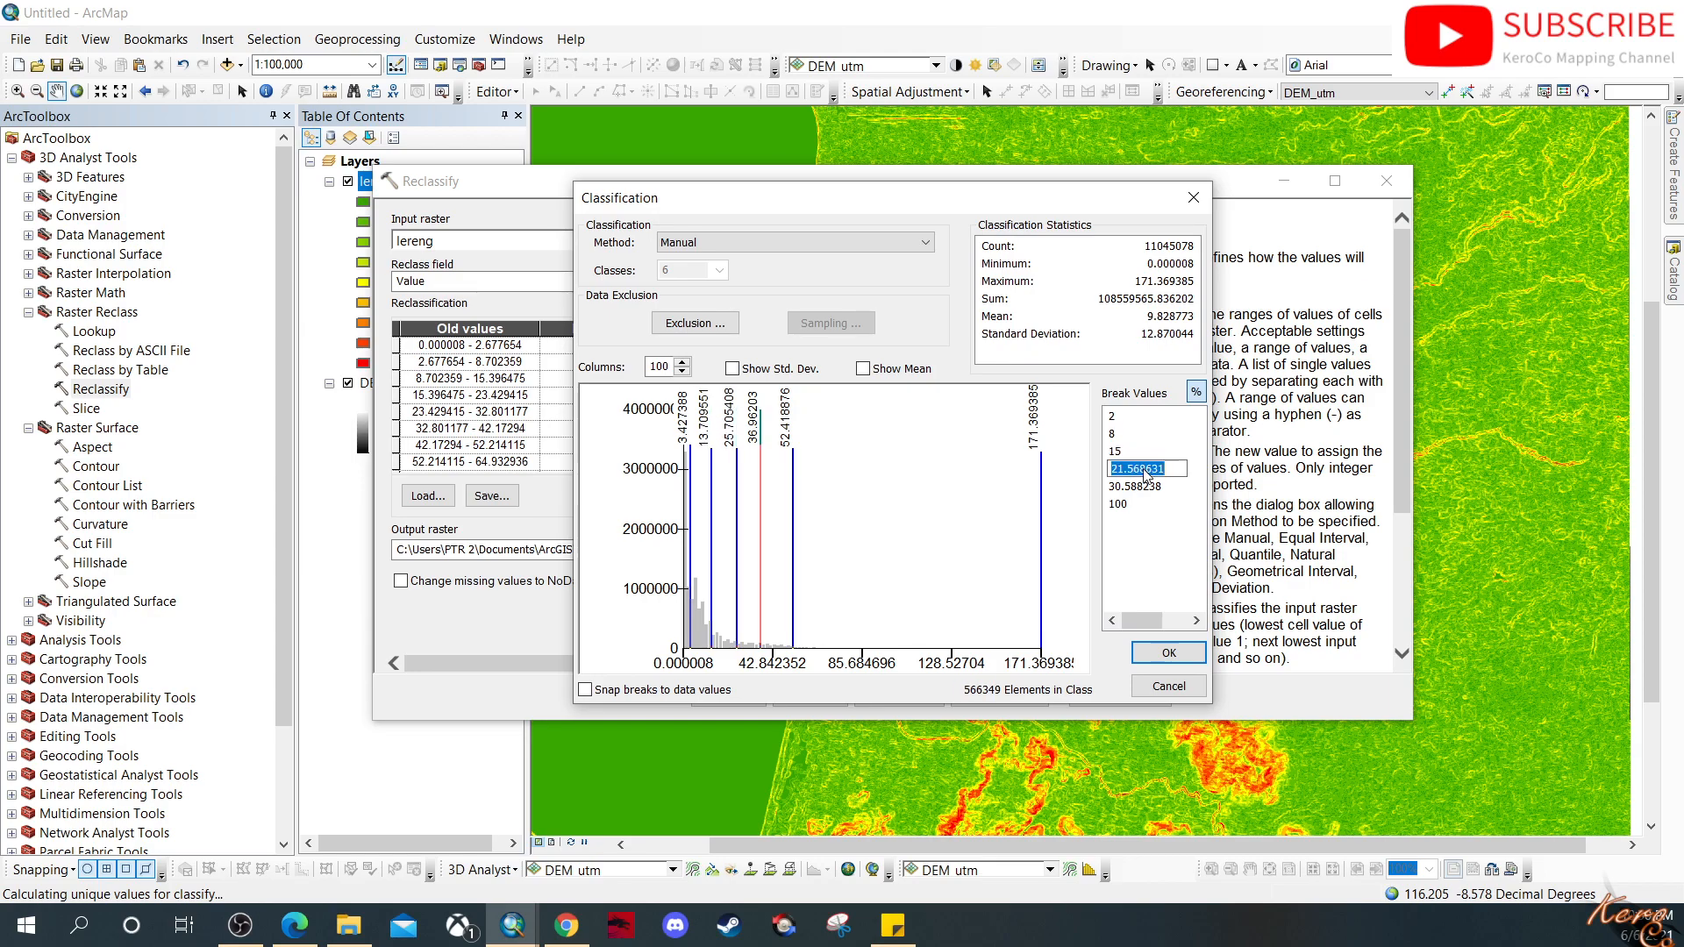
text(25)
click(1150, 488)
text(45)
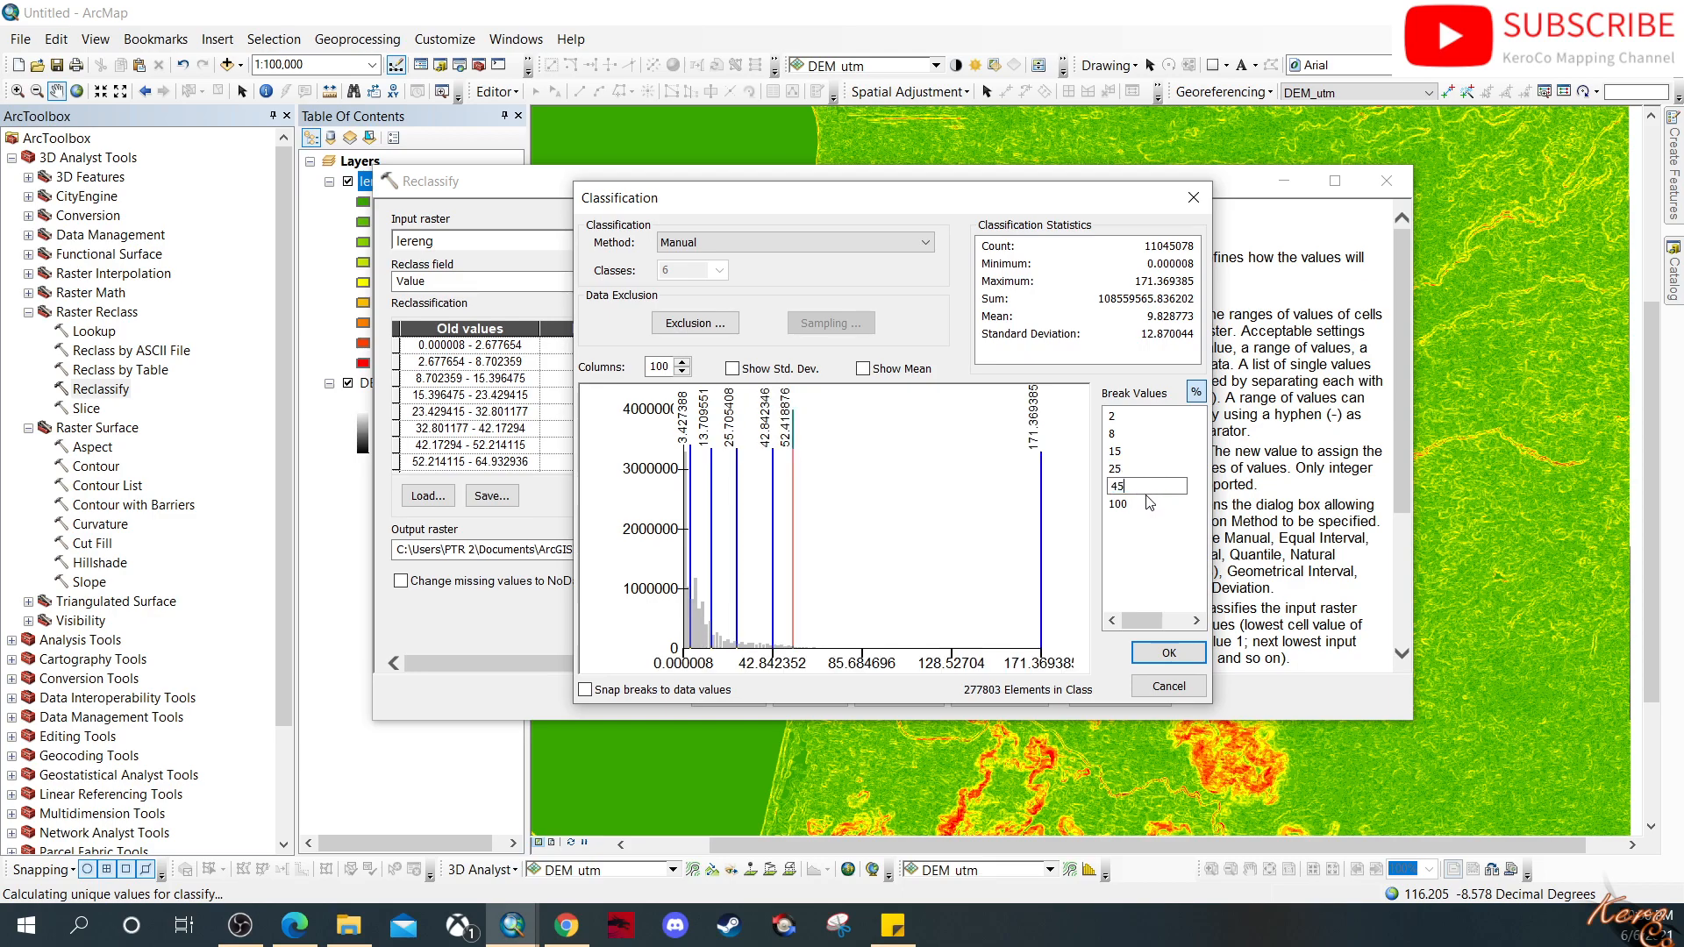
key(Return)
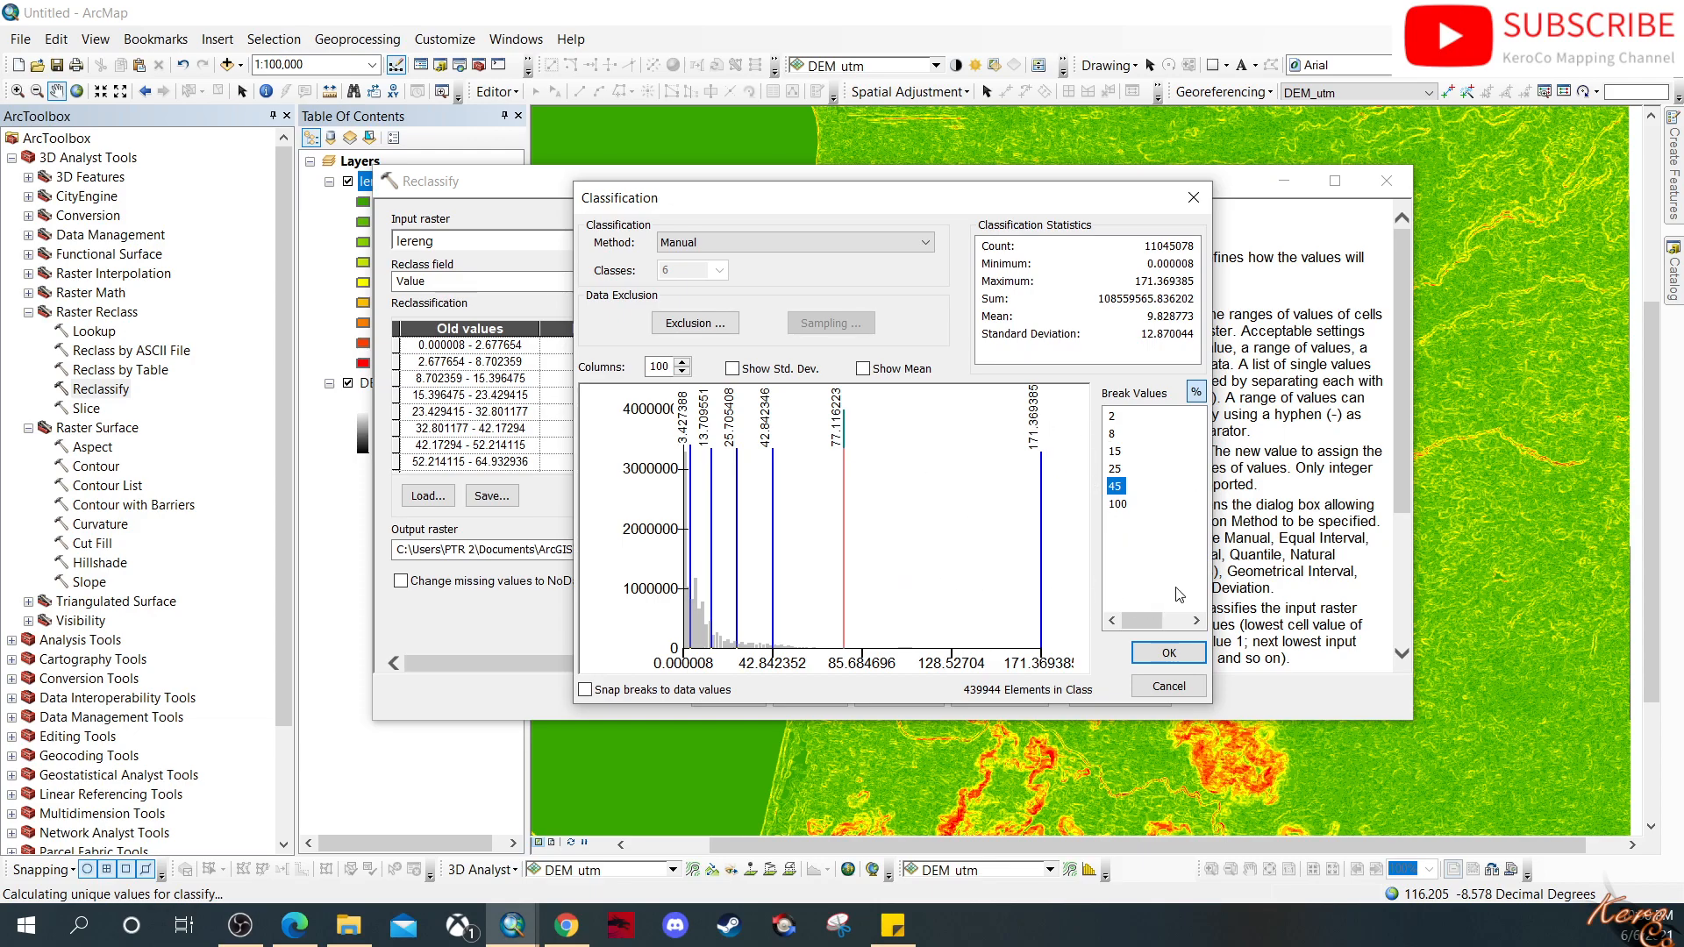
click(1169, 654)
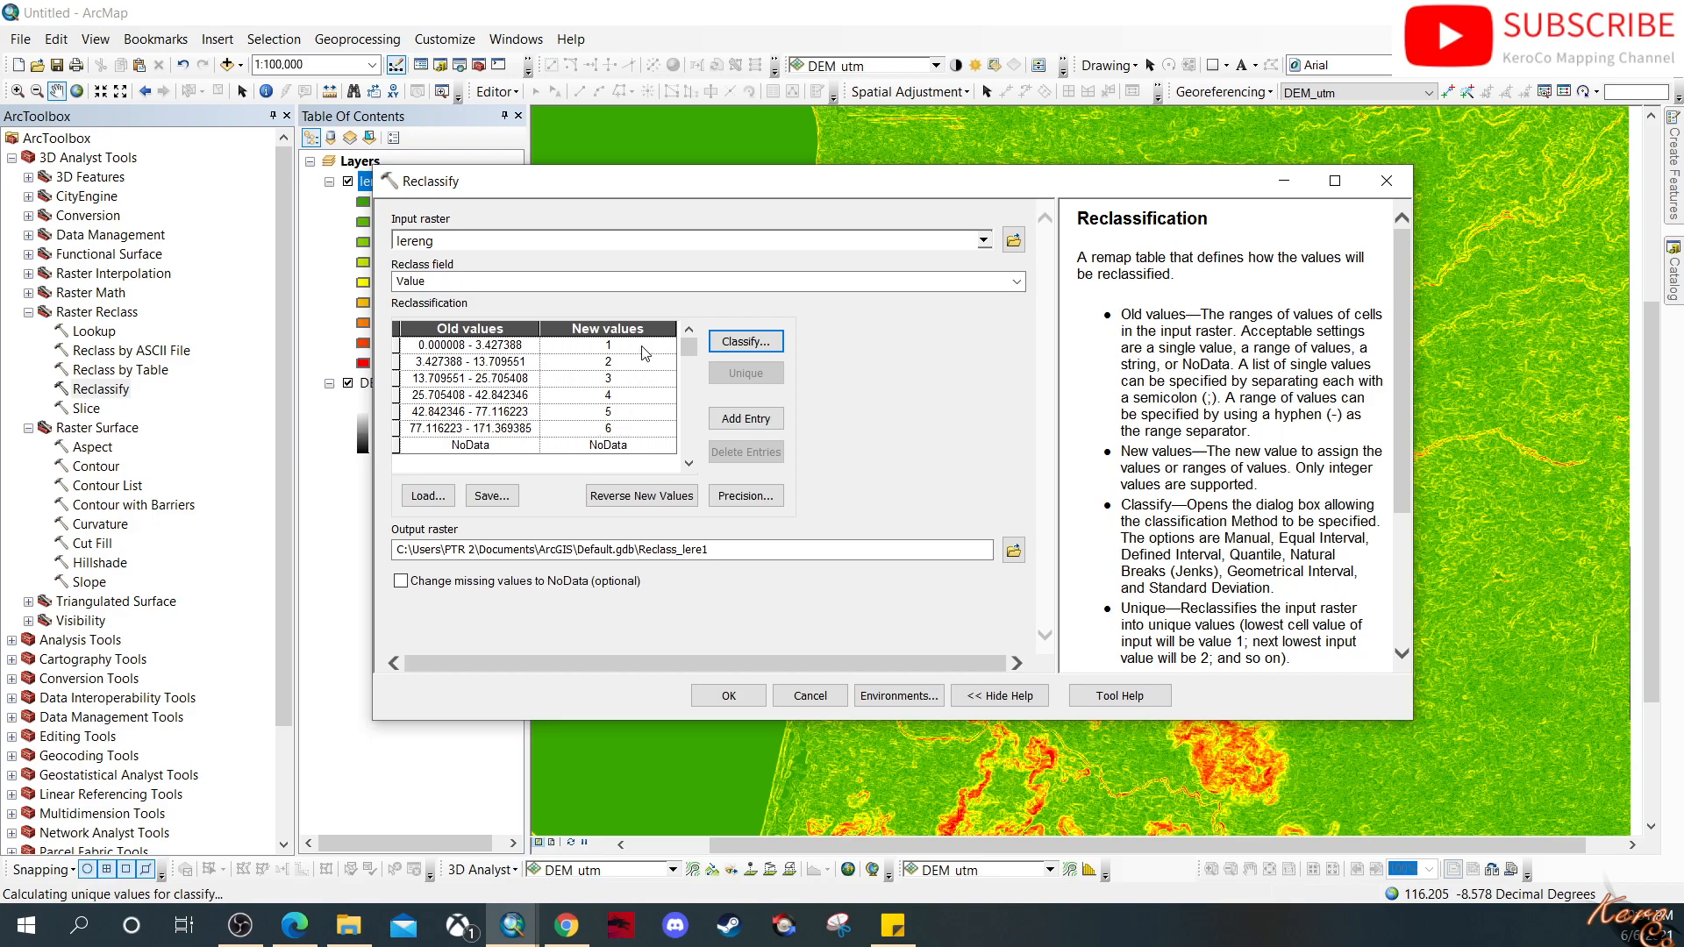
Step: Name the output raster lereng_rec in the week8 folder and run the Reclassify tool
click(616, 396)
click(621, 430)
click(1014, 552)
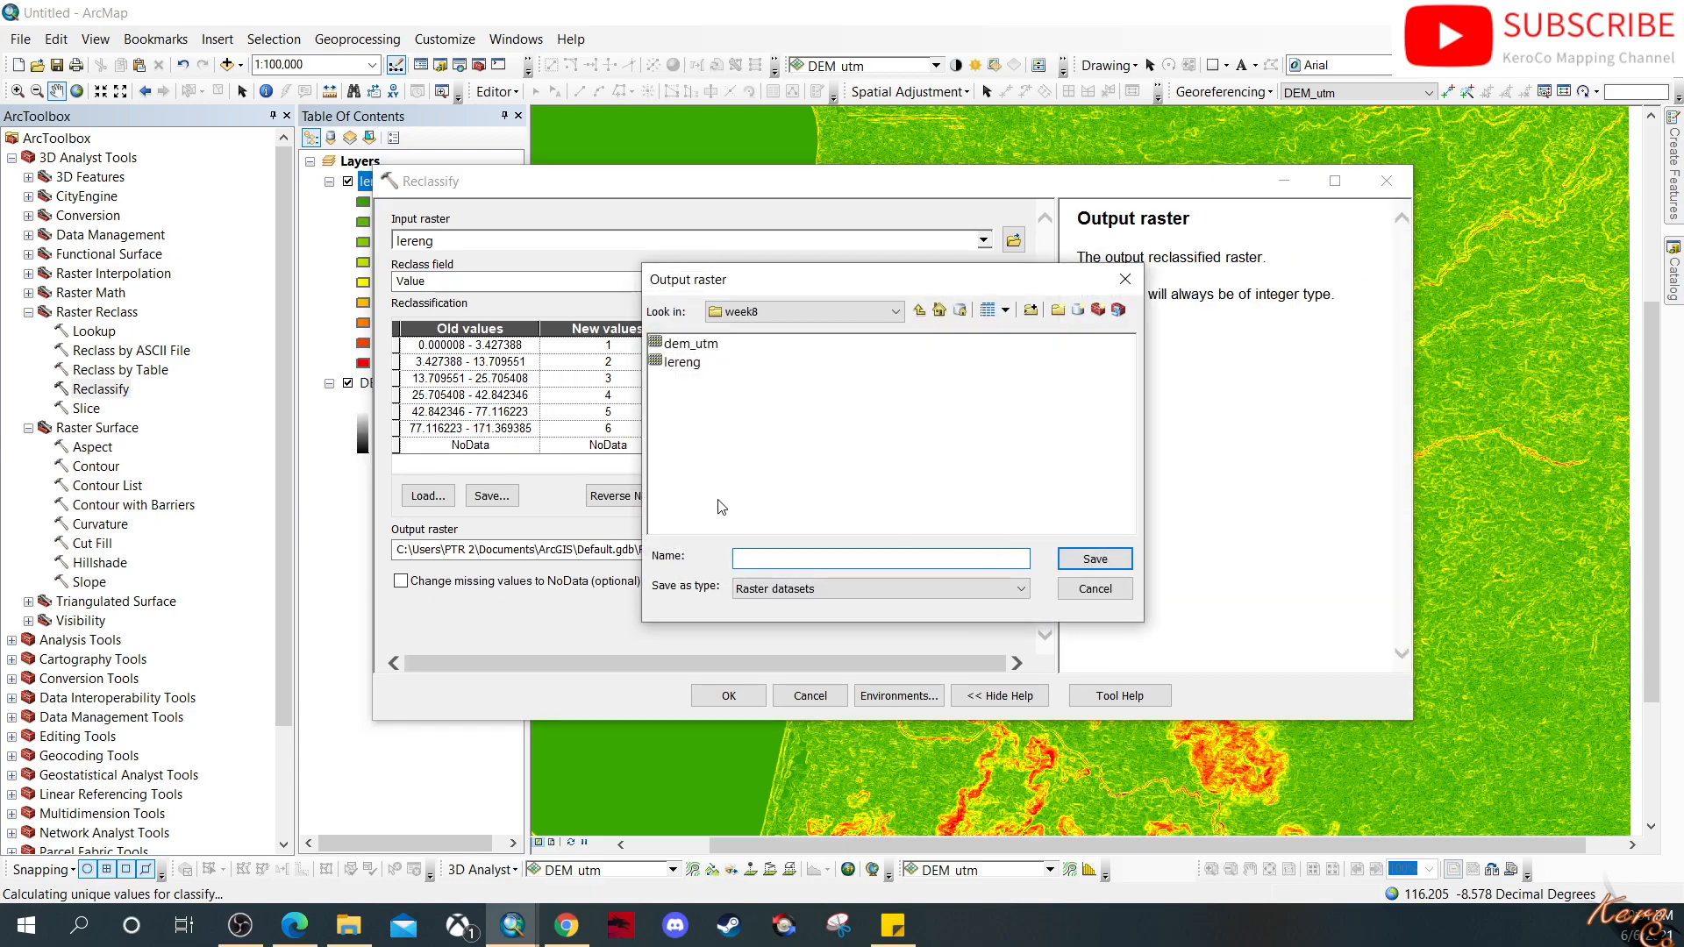
click(680, 364)
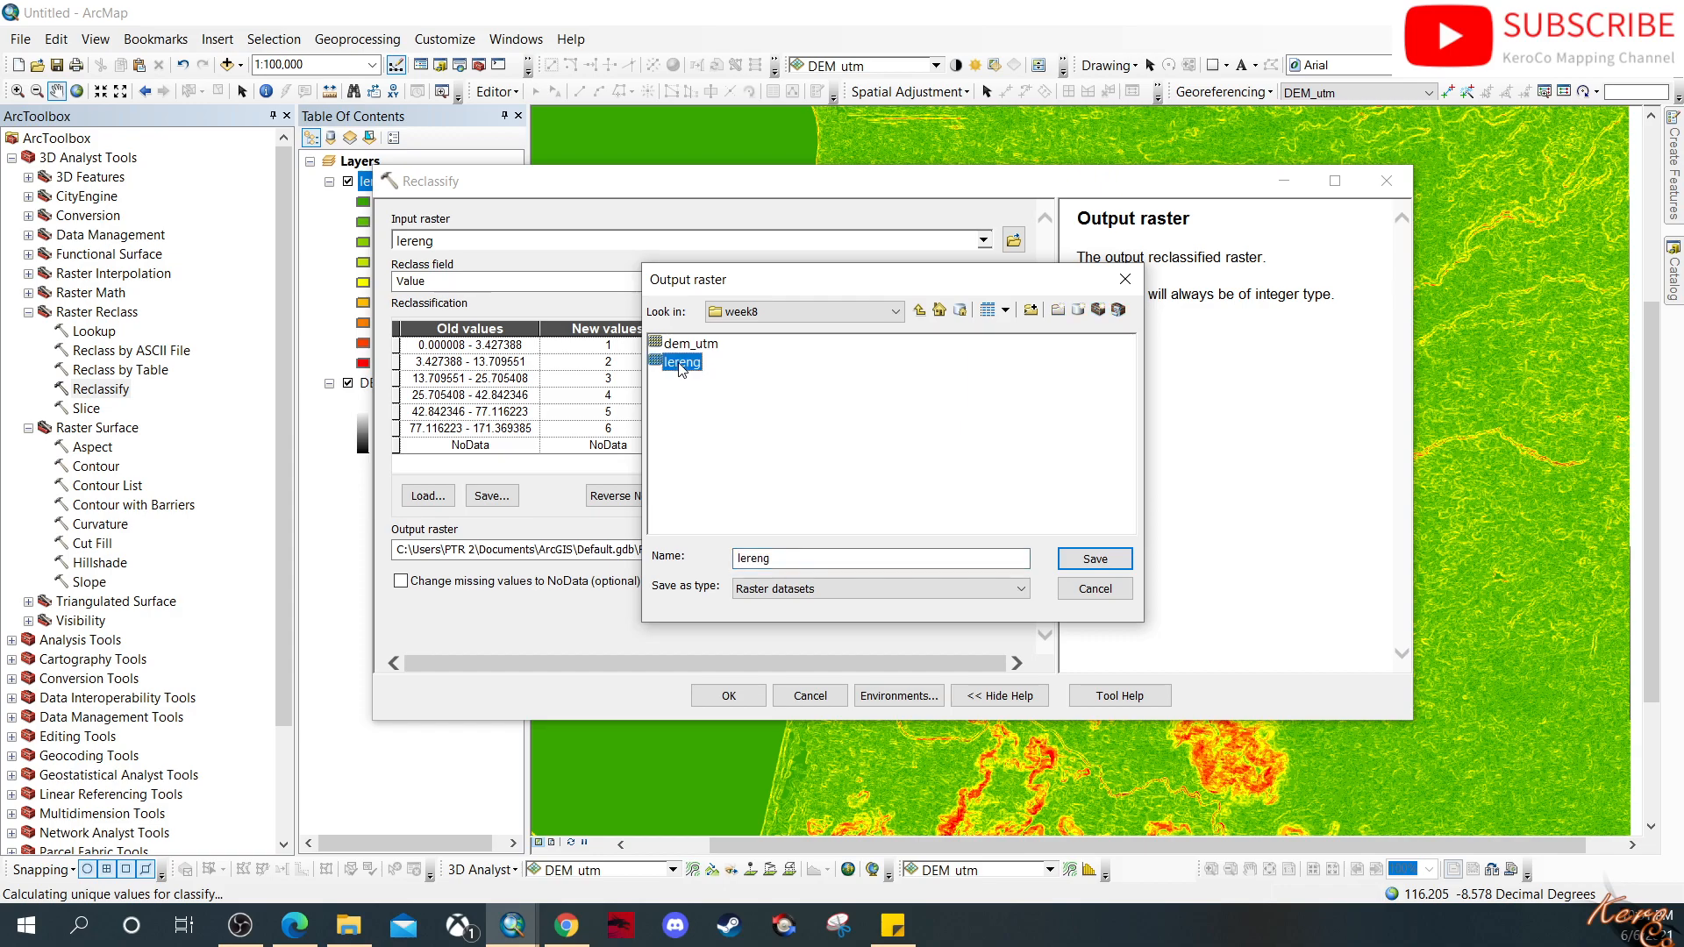
click(800, 559)
text(_rec)
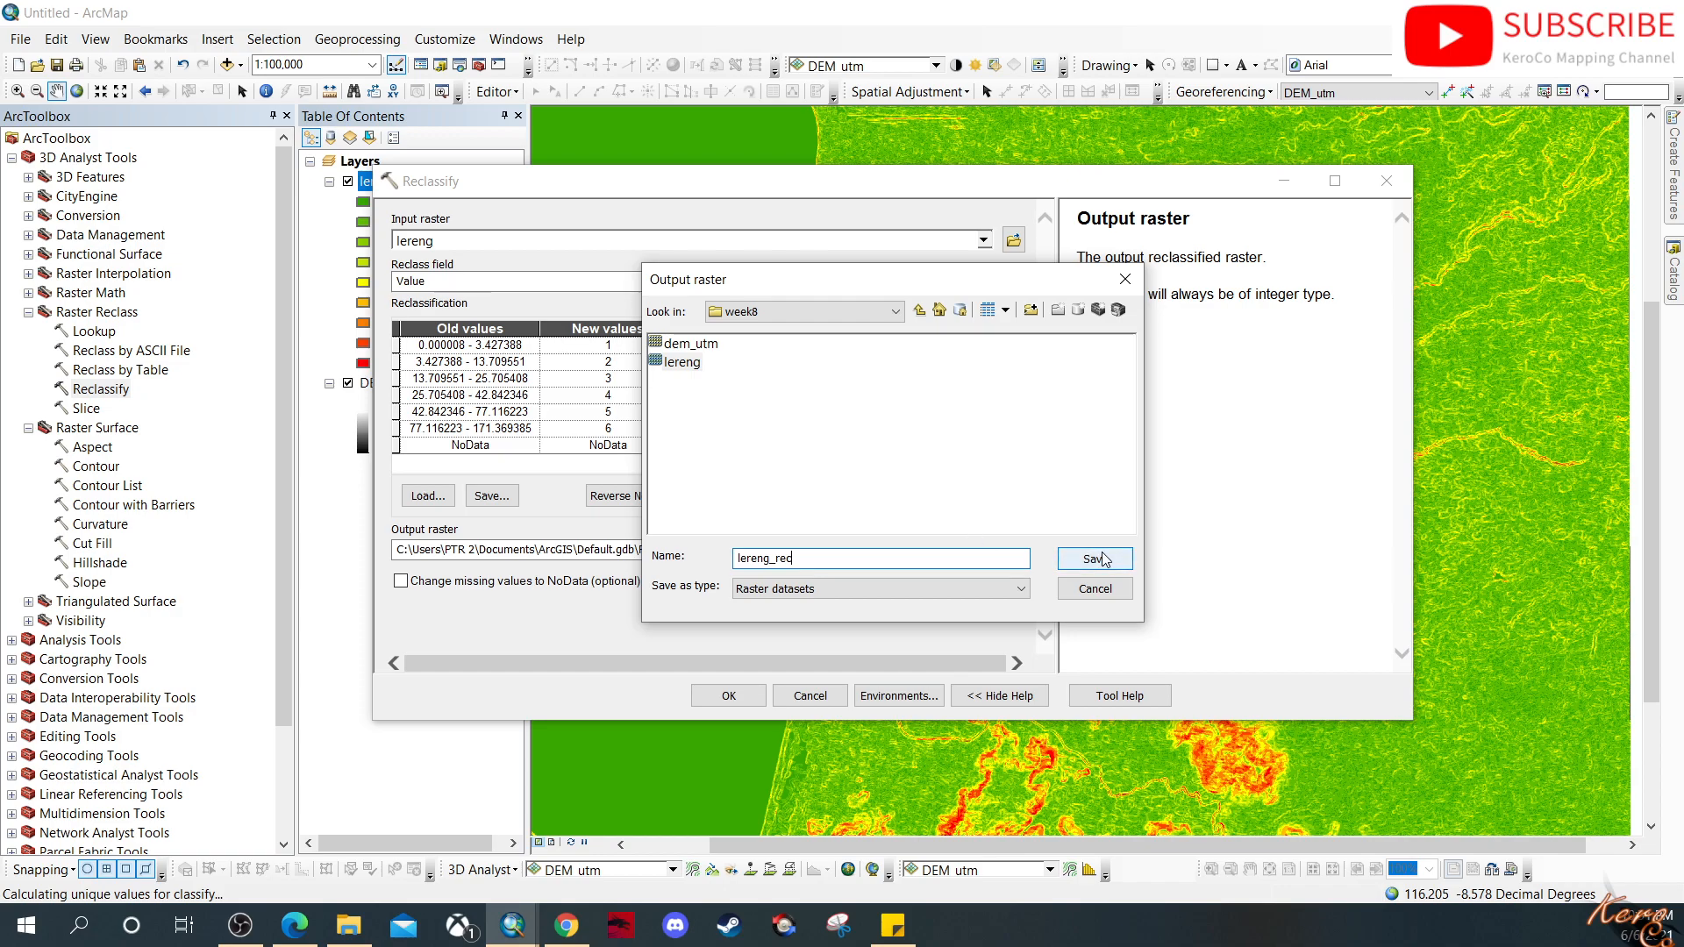
click(1104, 559)
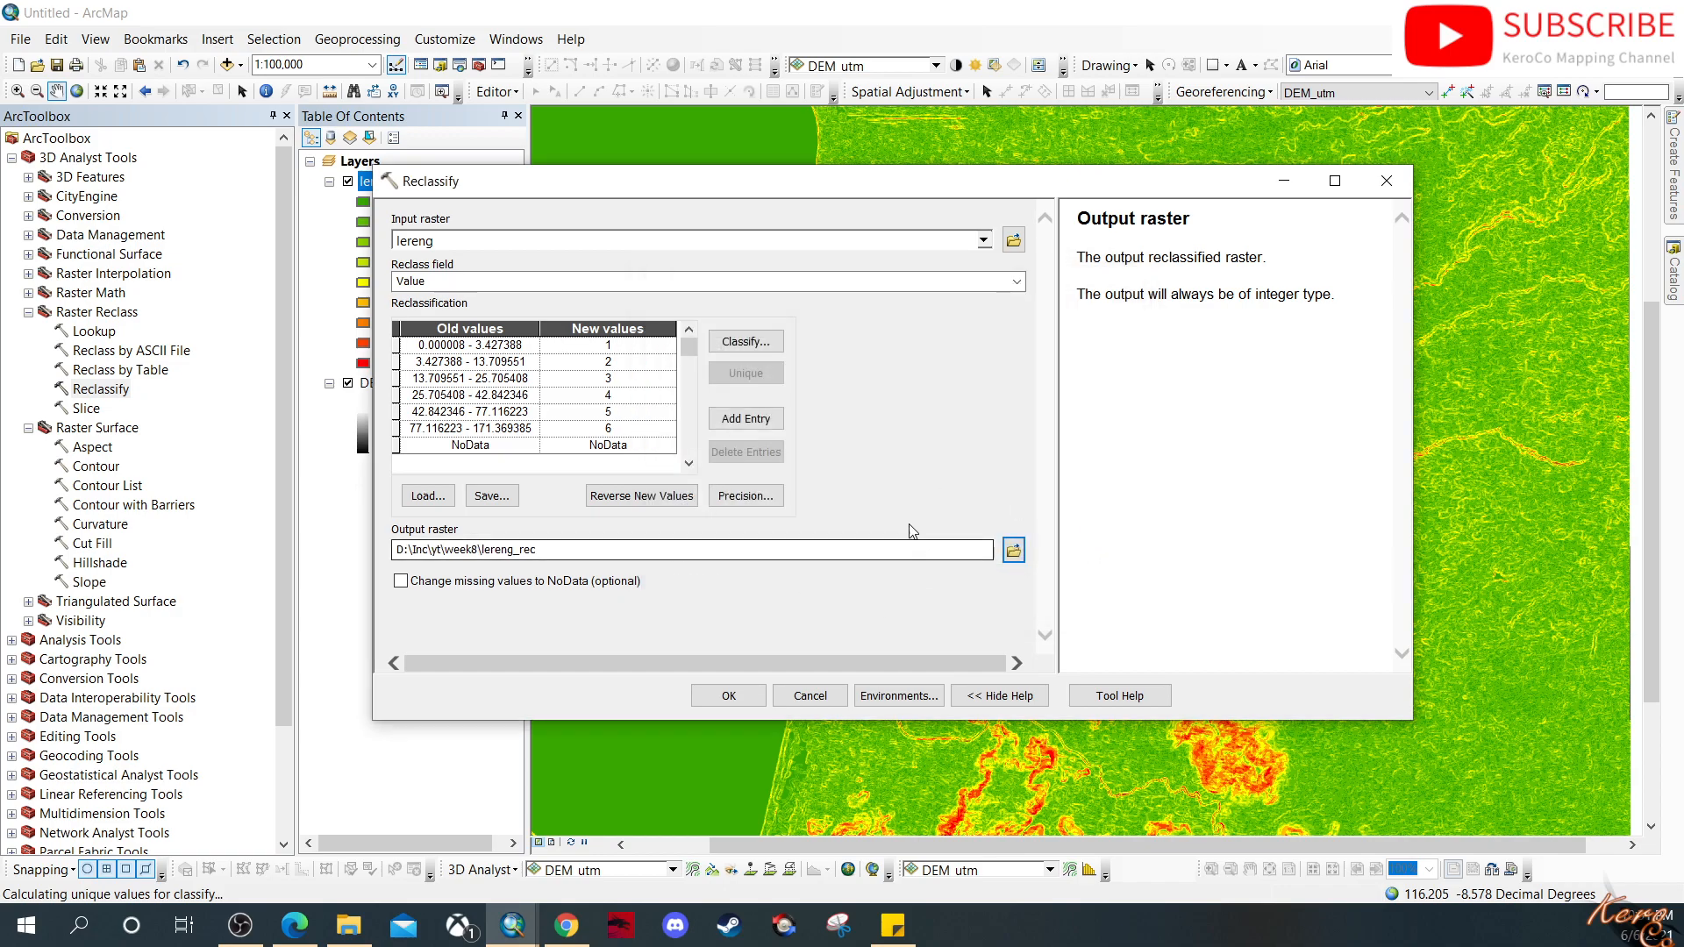
click(727, 698)
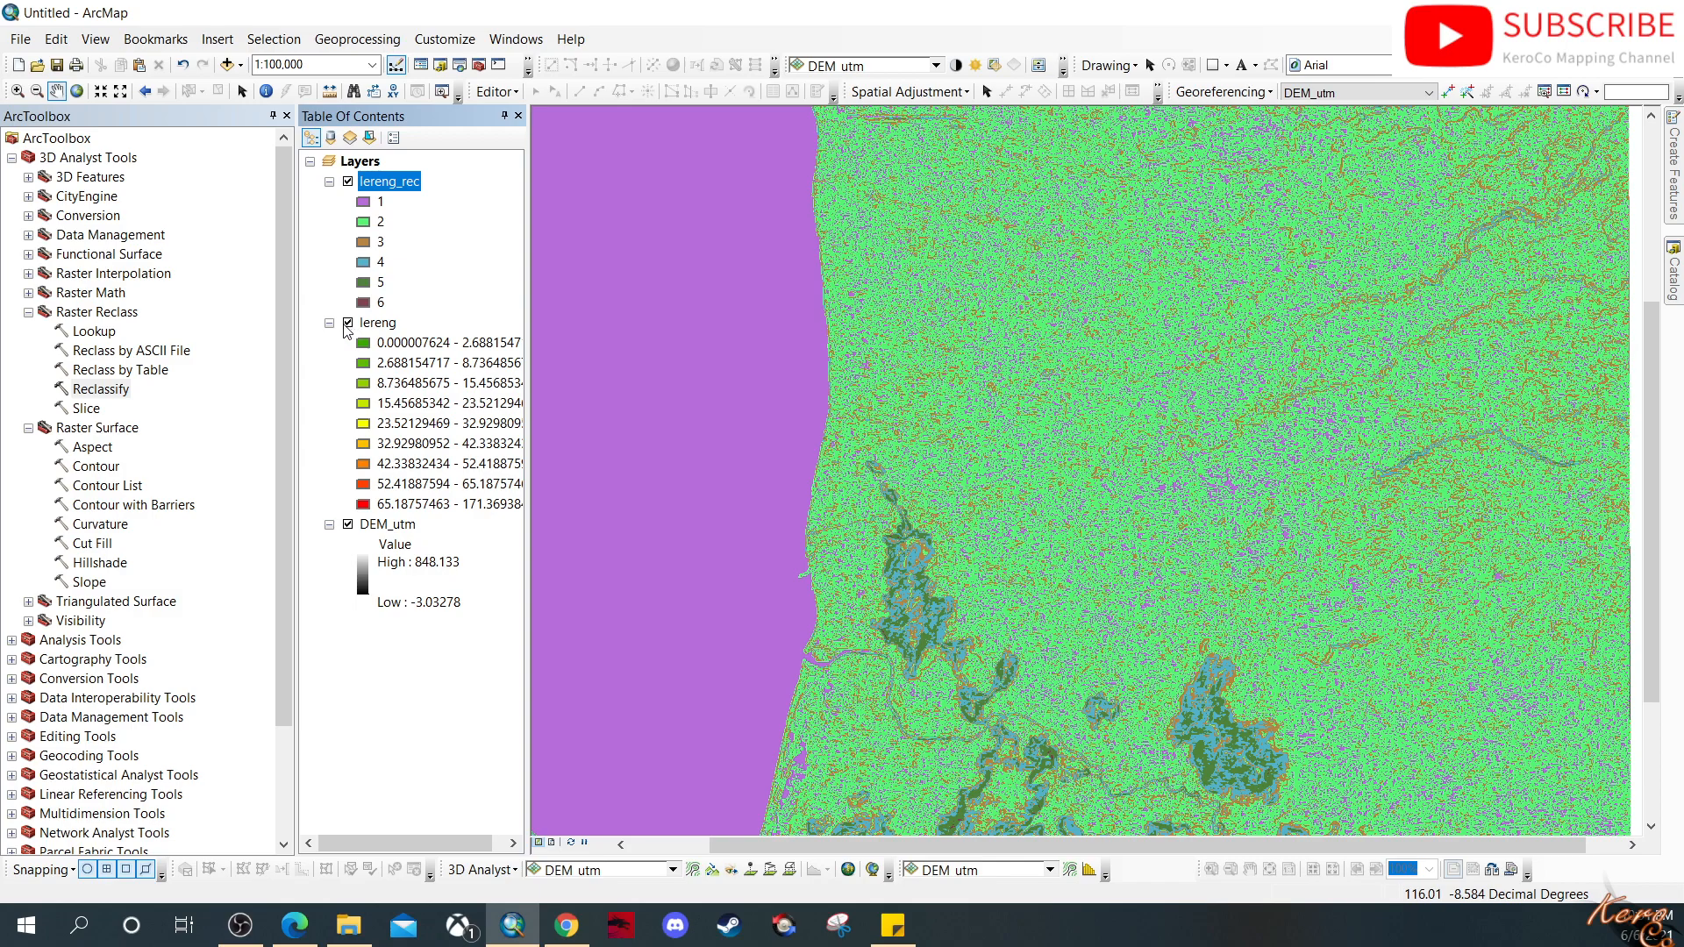
Step: Toggle the lereng_rec layer off and on to compare it with lereng, and hide the lereng layer
click(347, 182)
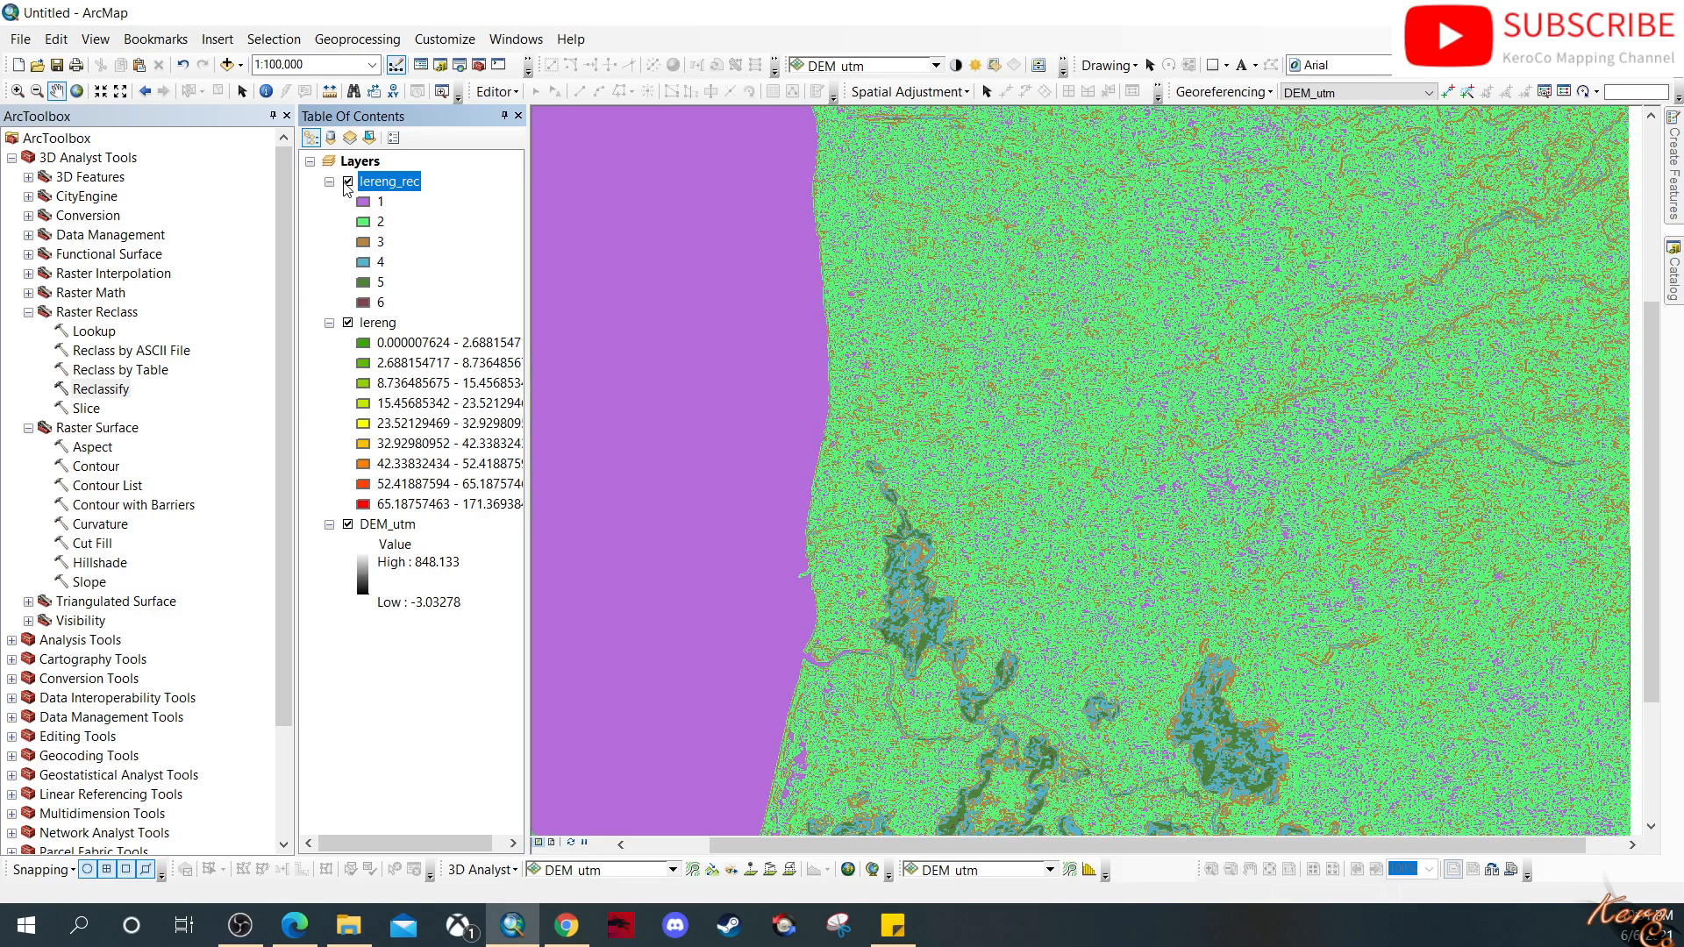
click(347, 183)
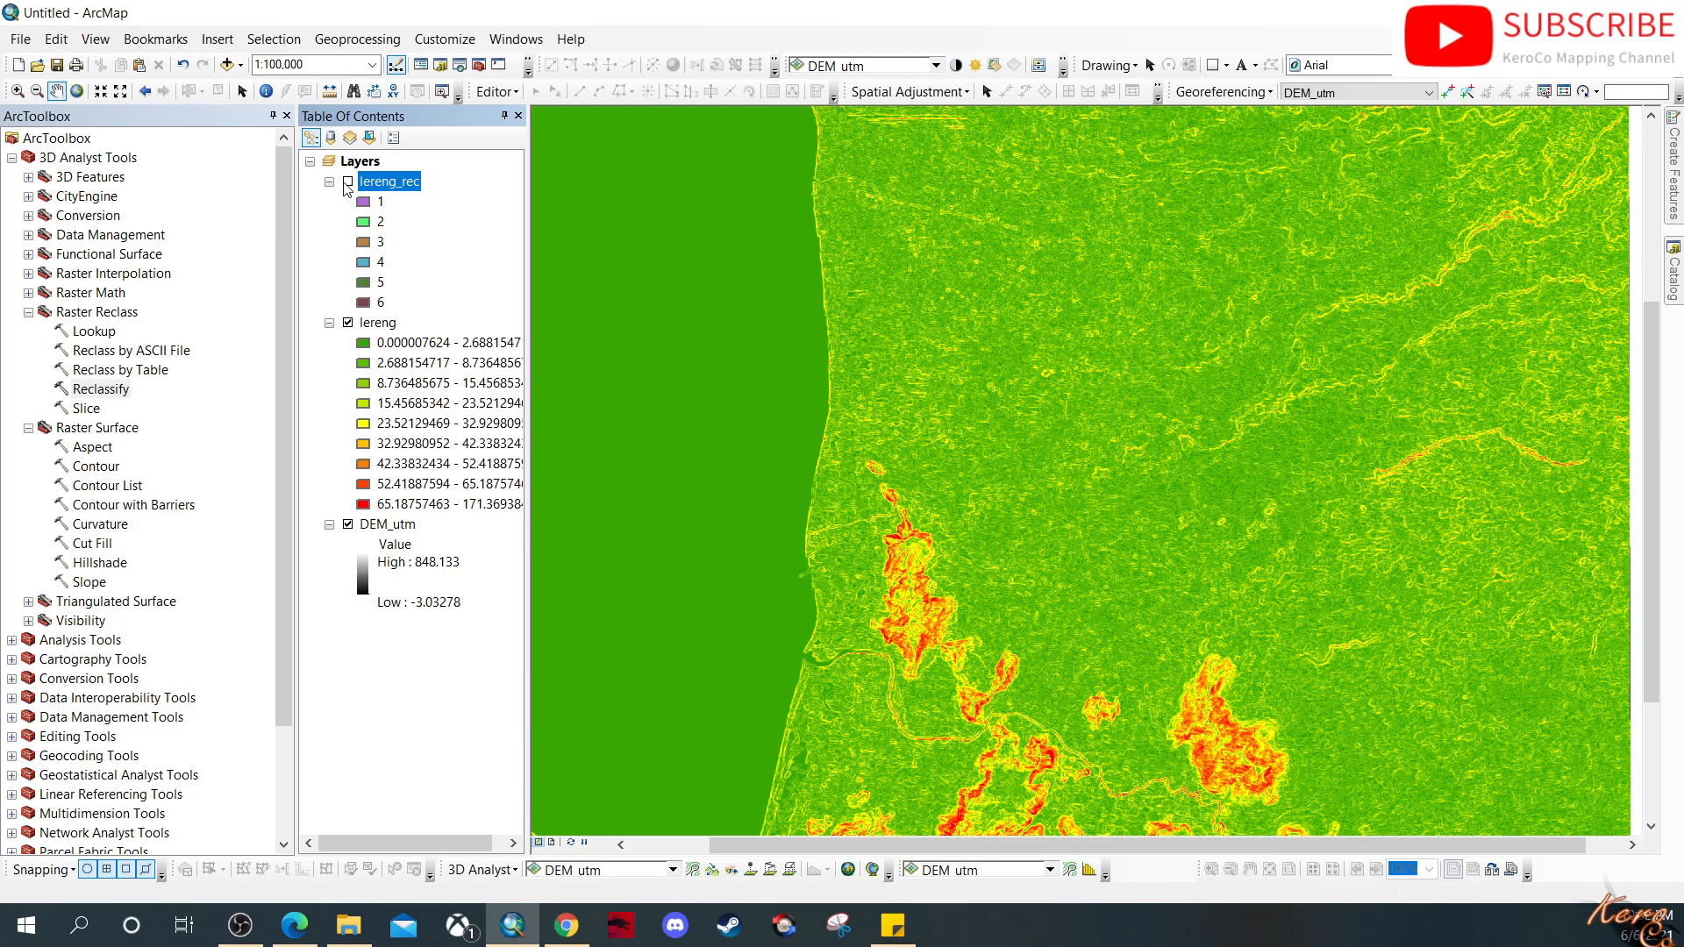
click(347, 183)
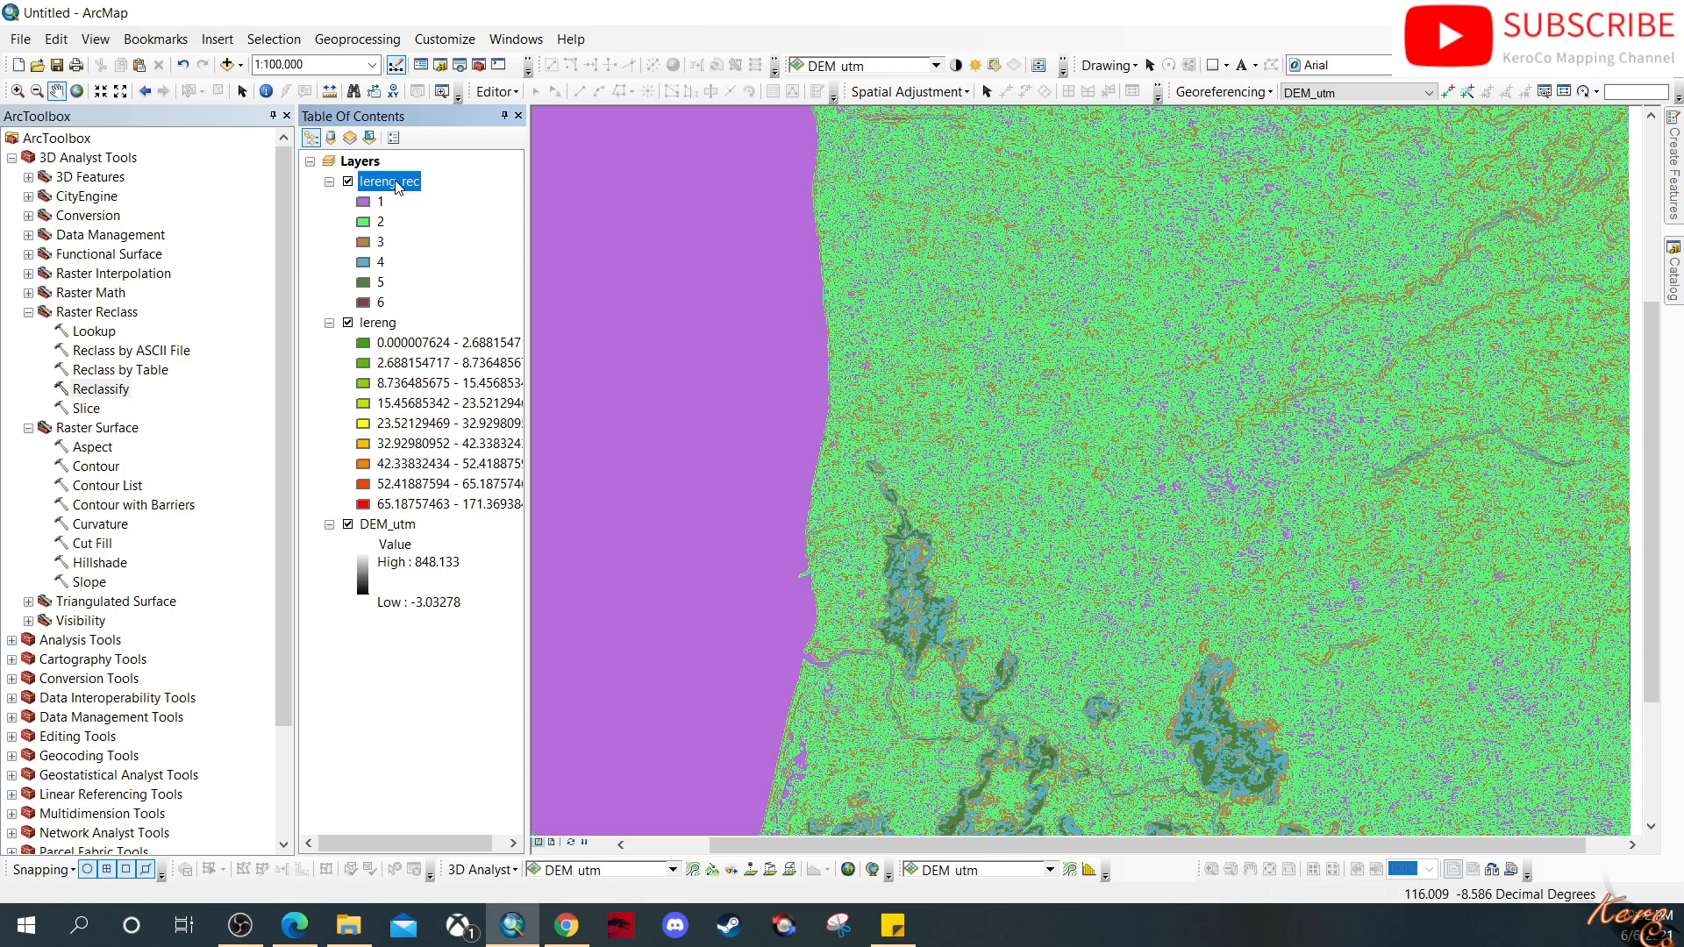
click(348, 323)
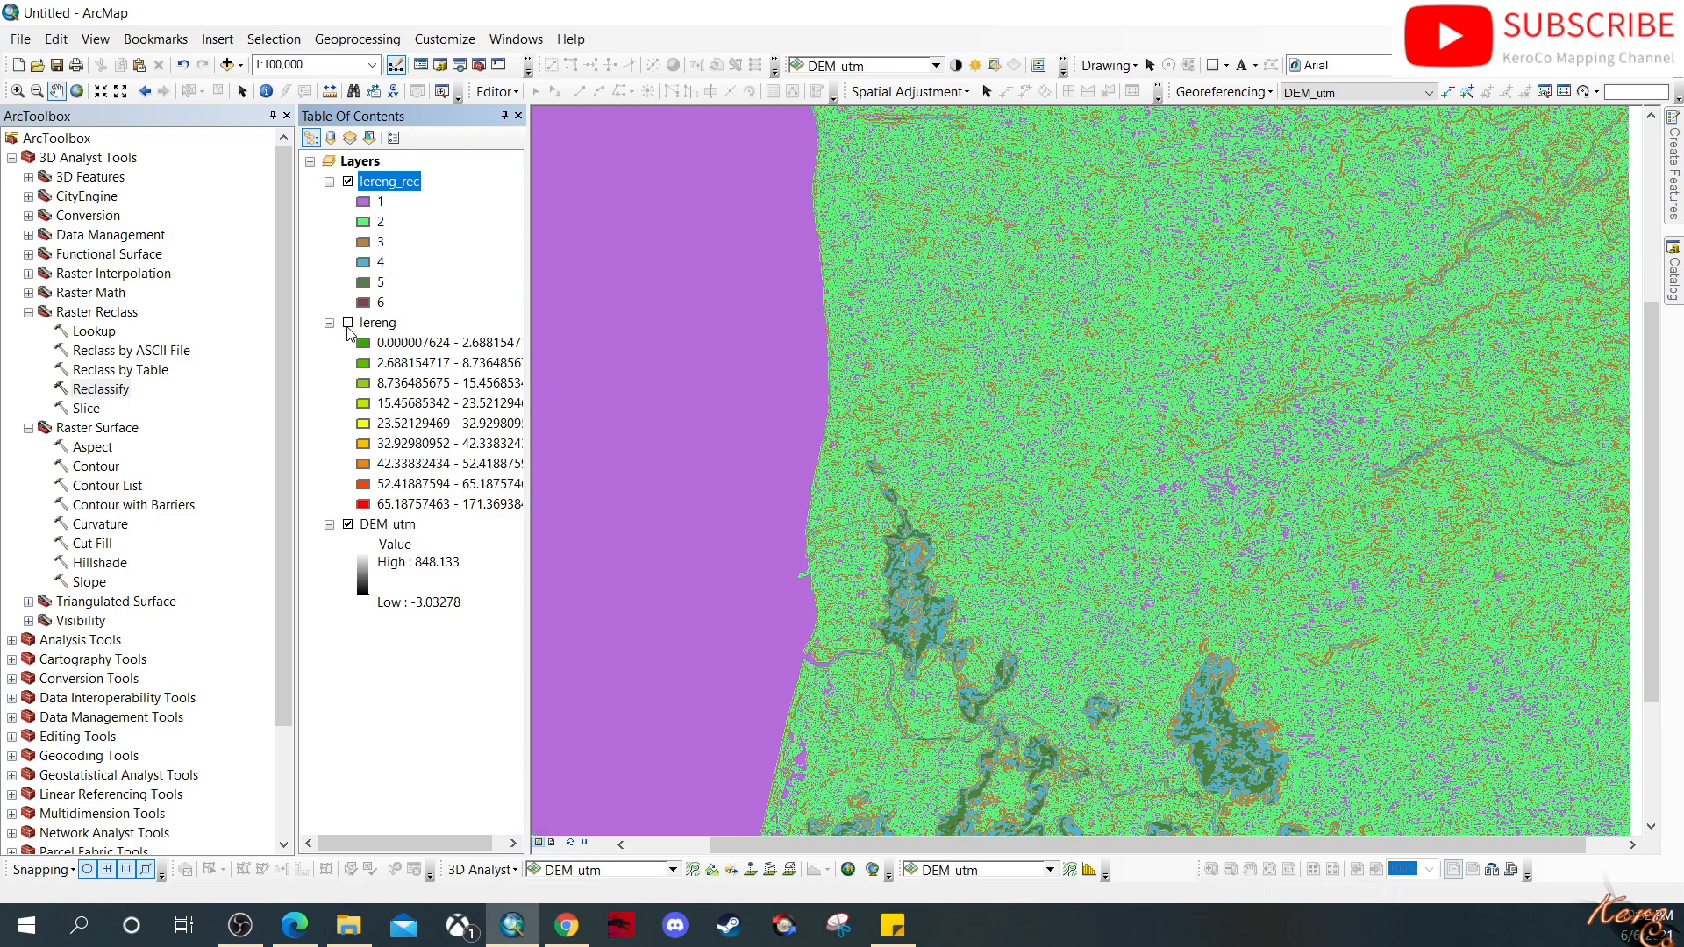
Step: Open the Raster to Polygon conversion tool with lereng_rec as the input raster and VALUE as the field
click(460, 65)
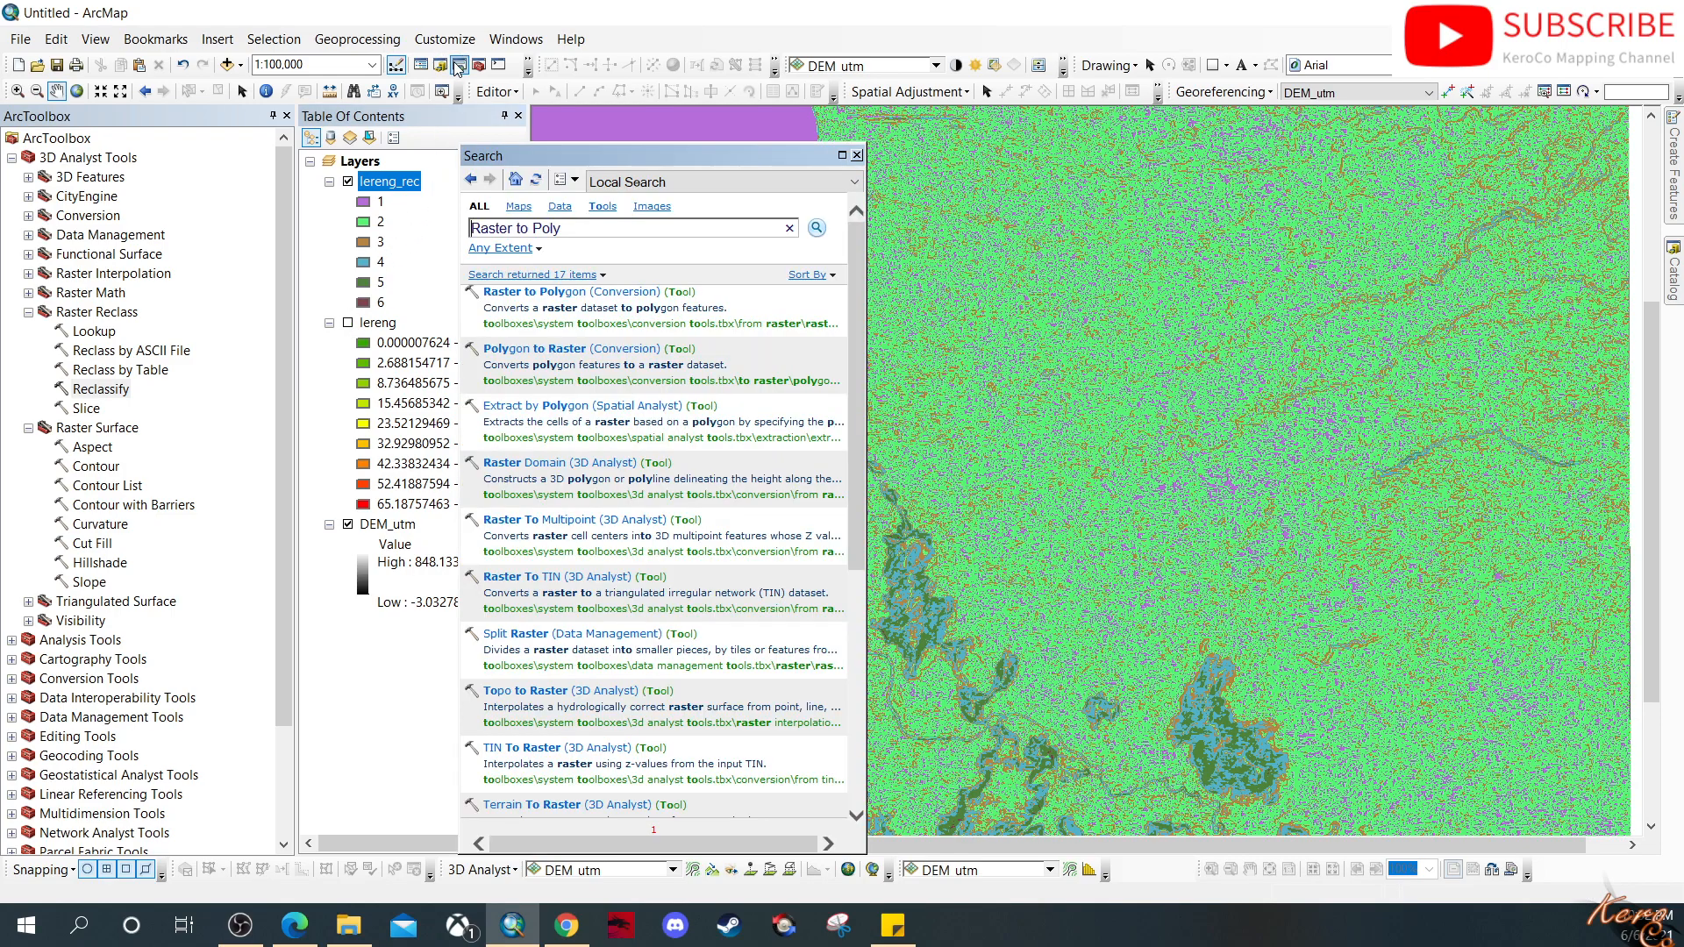
click(552, 293)
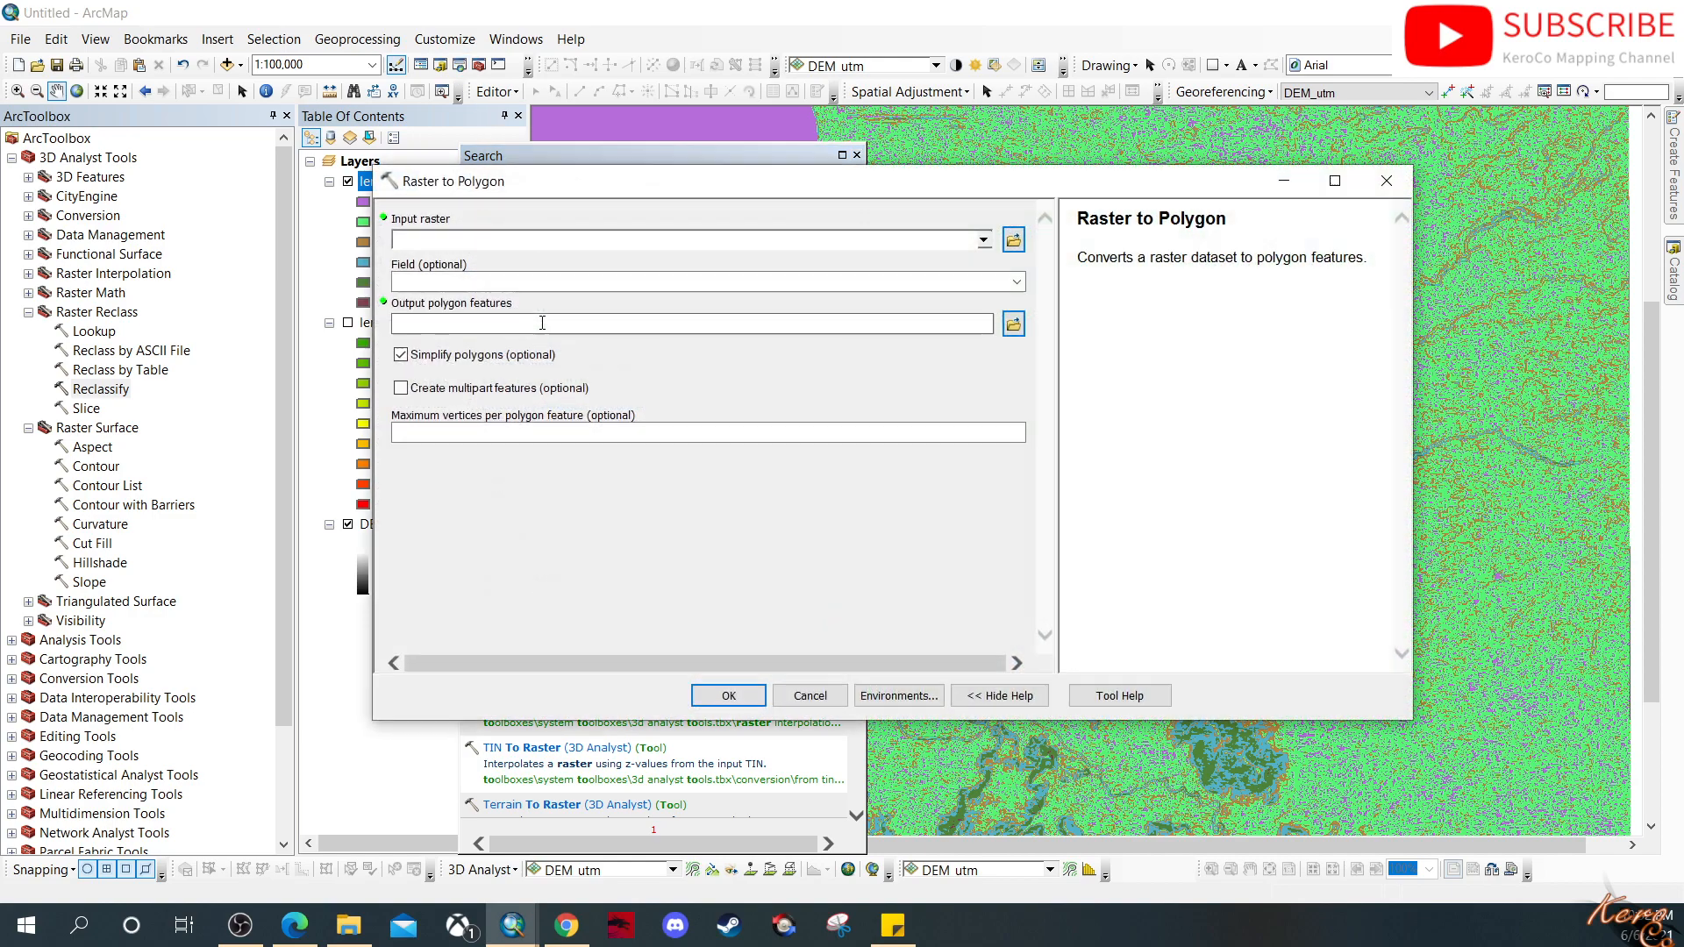
click(984, 240)
click(549, 261)
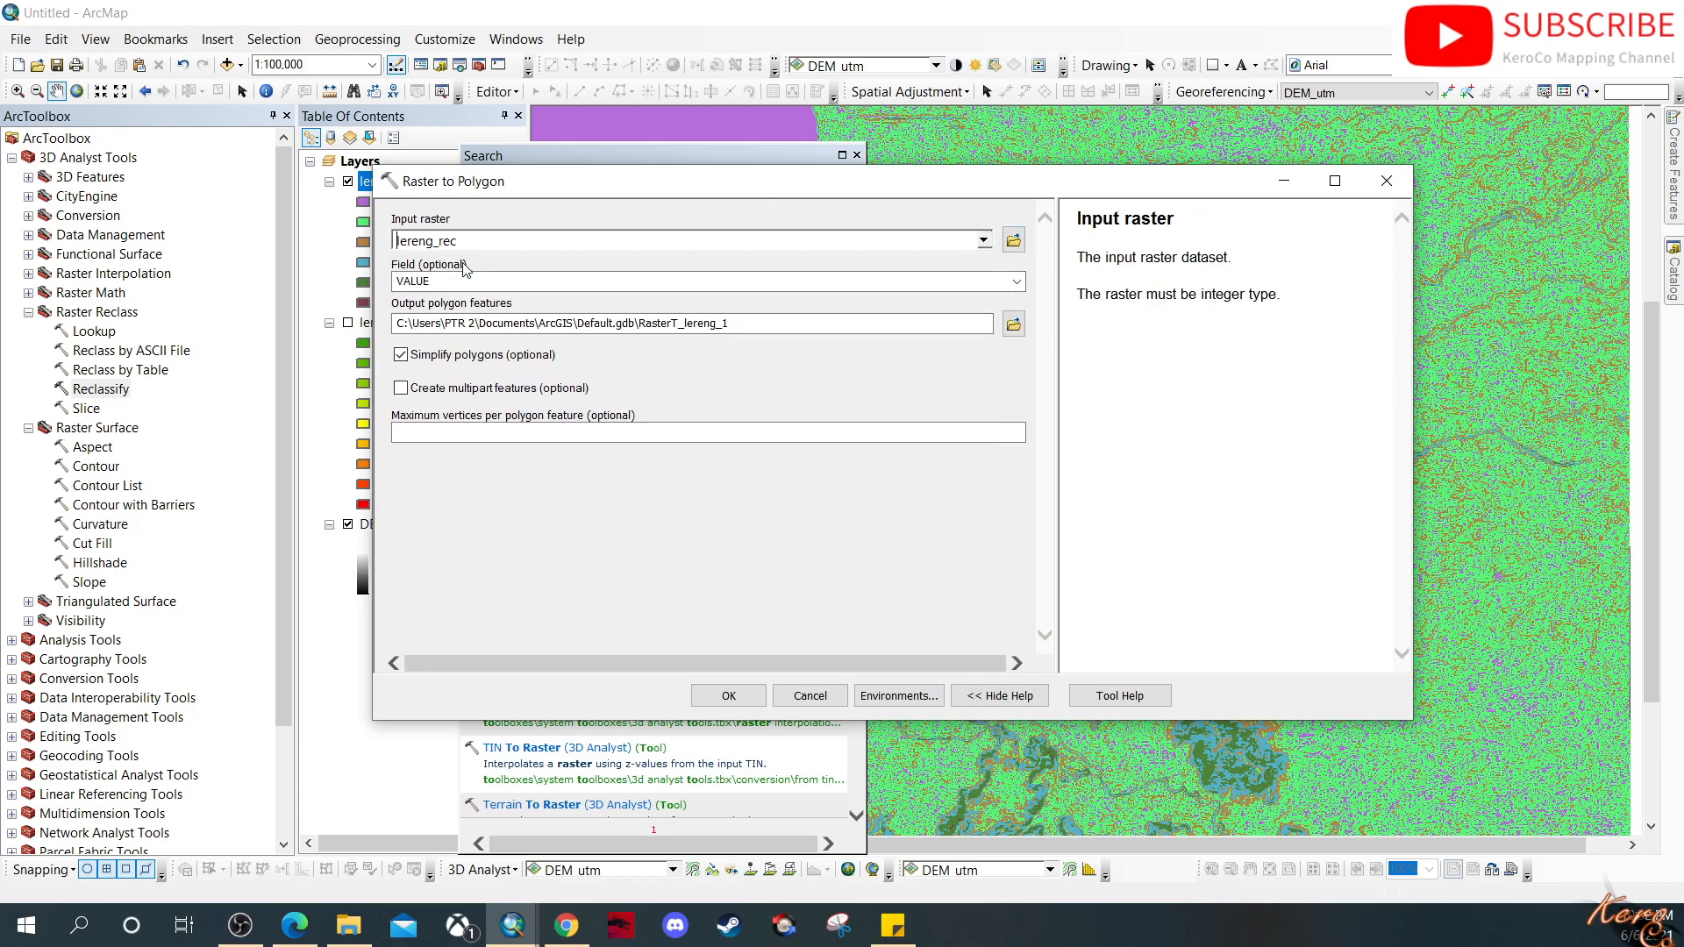
click(1017, 282)
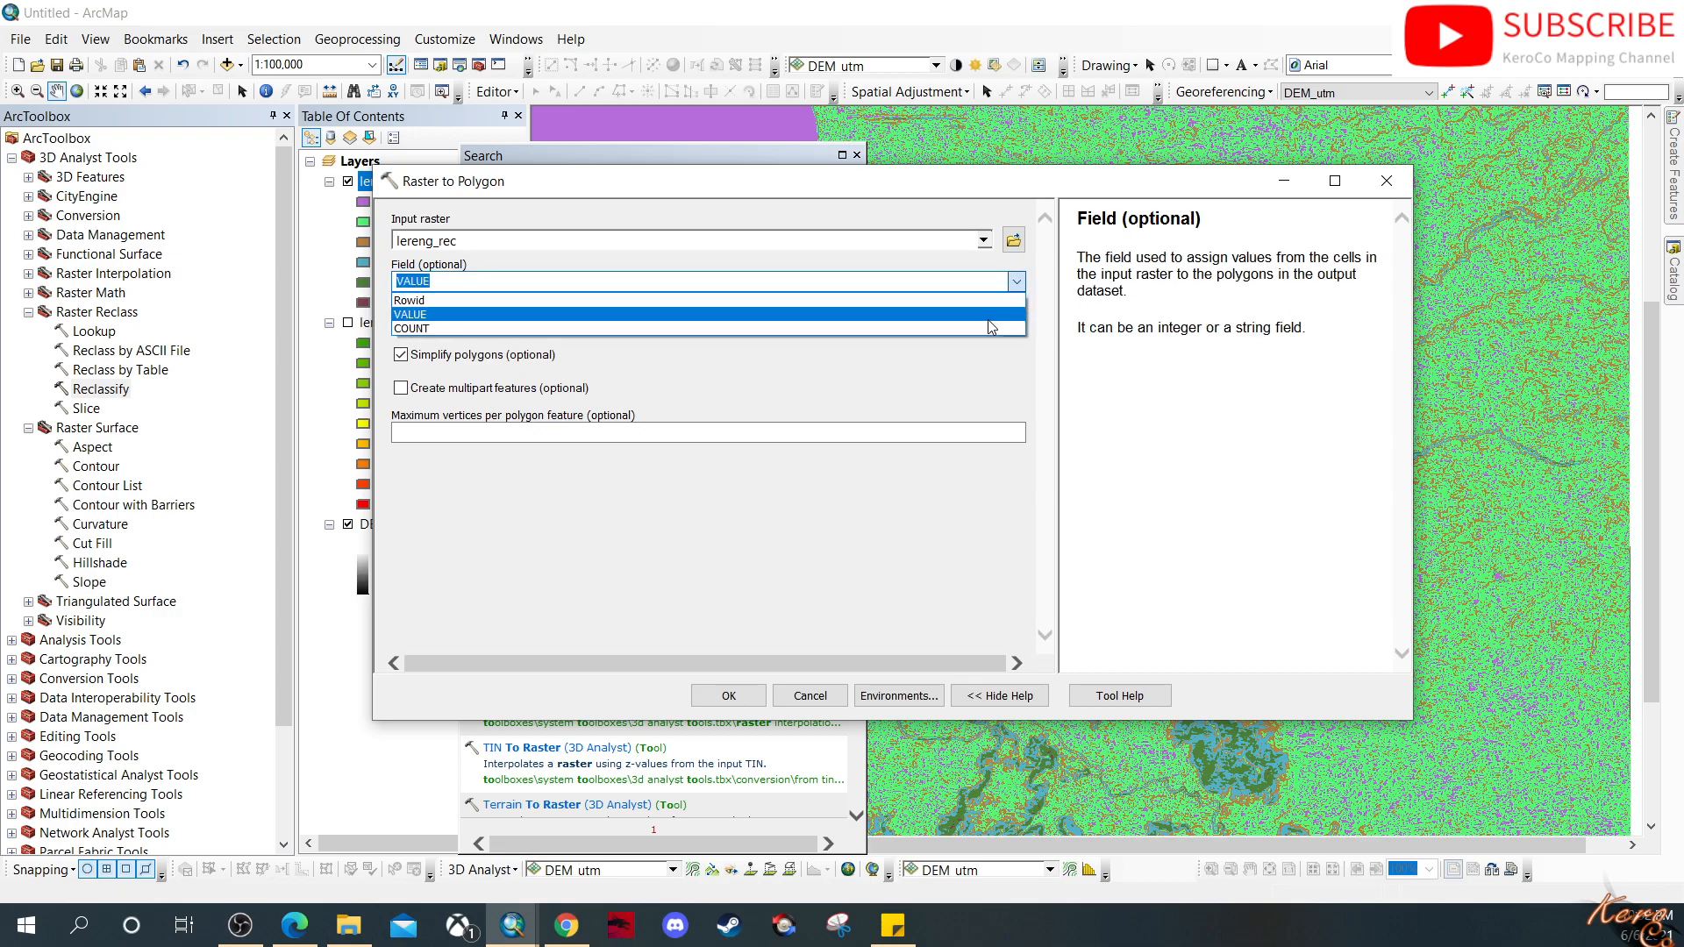
click(994, 315)
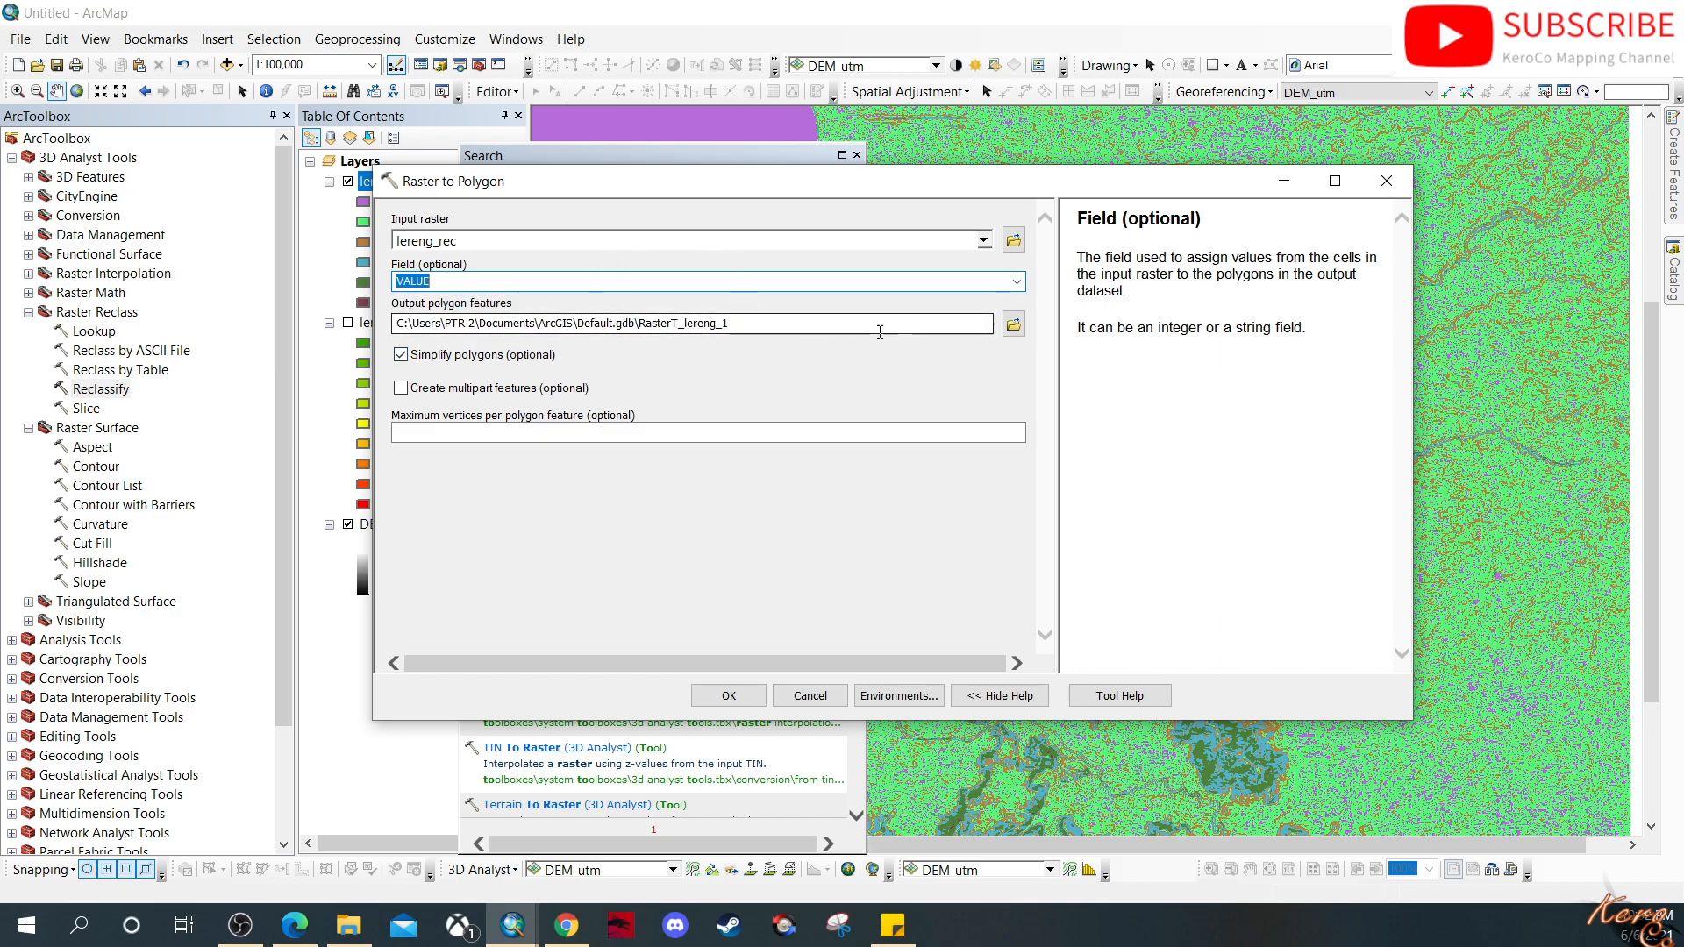
Step: Save the output polygon features as Kelerengan in the week8 folder and run the conversion with simplified polygons
click(1013, 323)
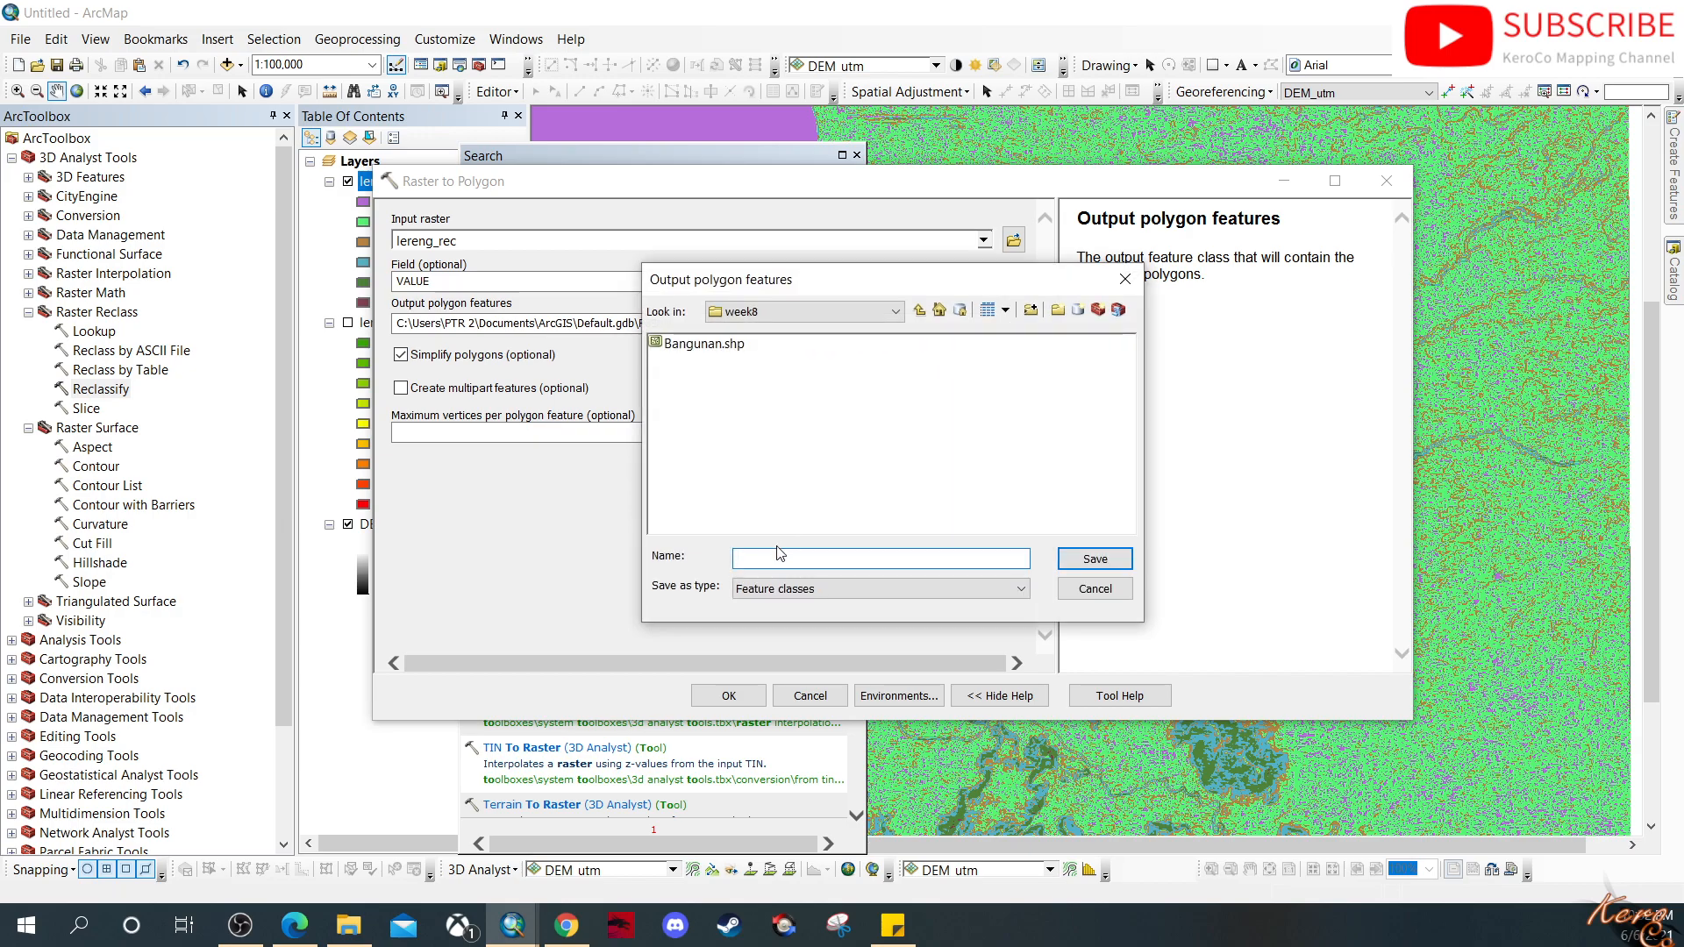
text(Kelerengan)
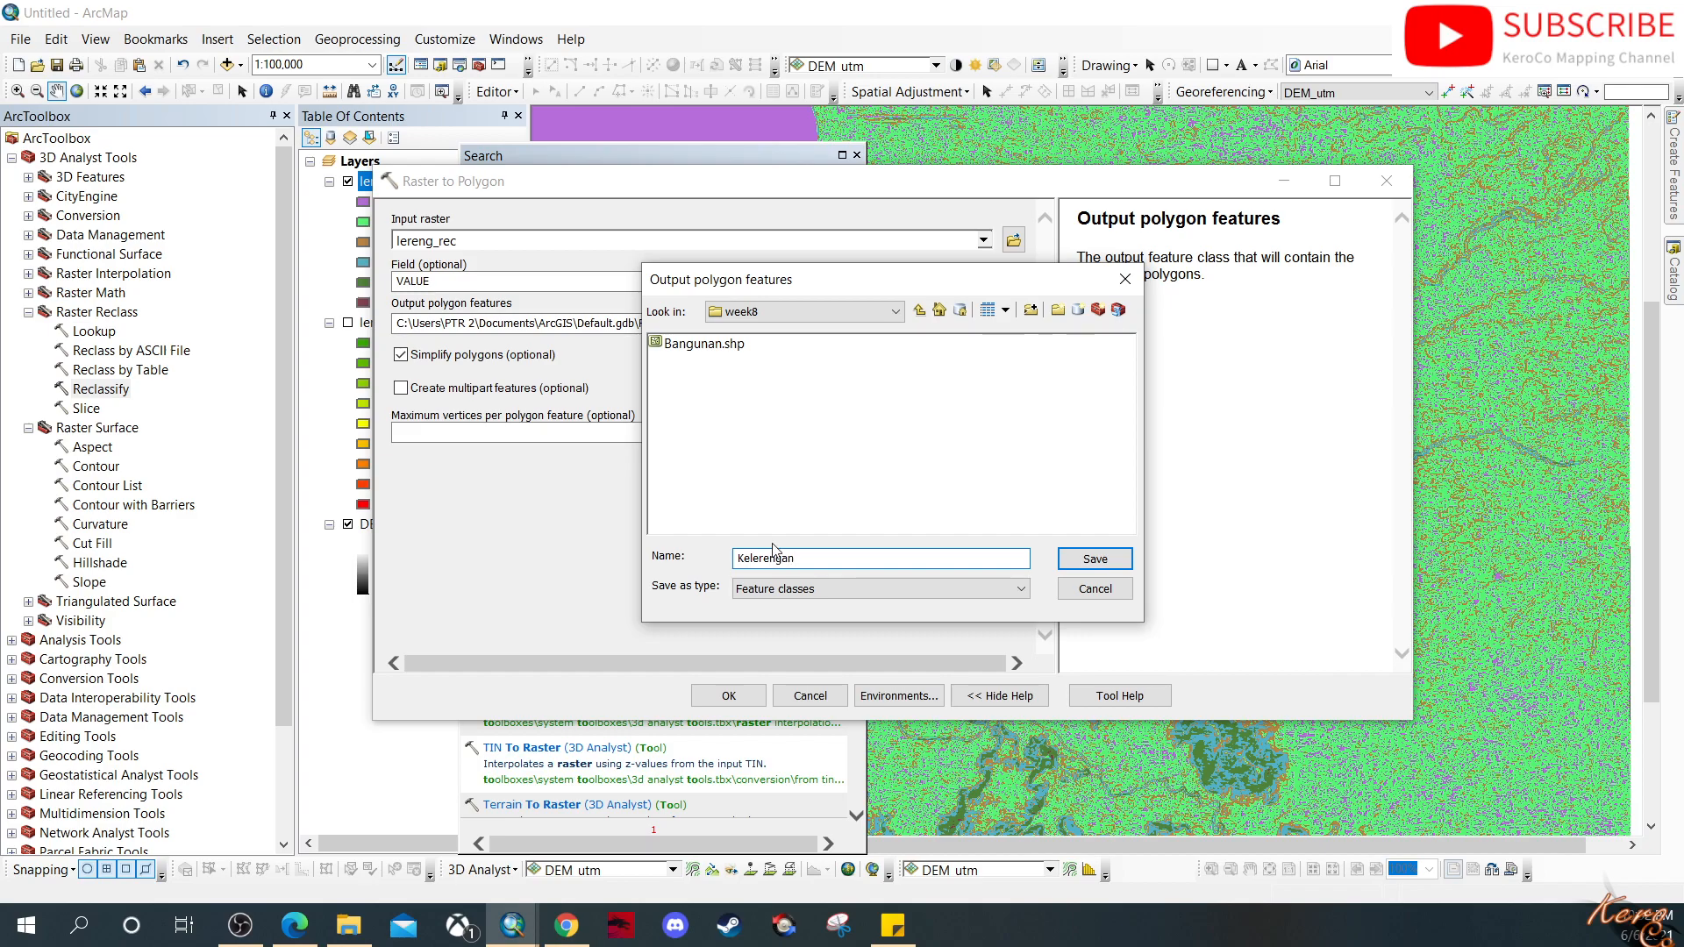
click(1121, 562)
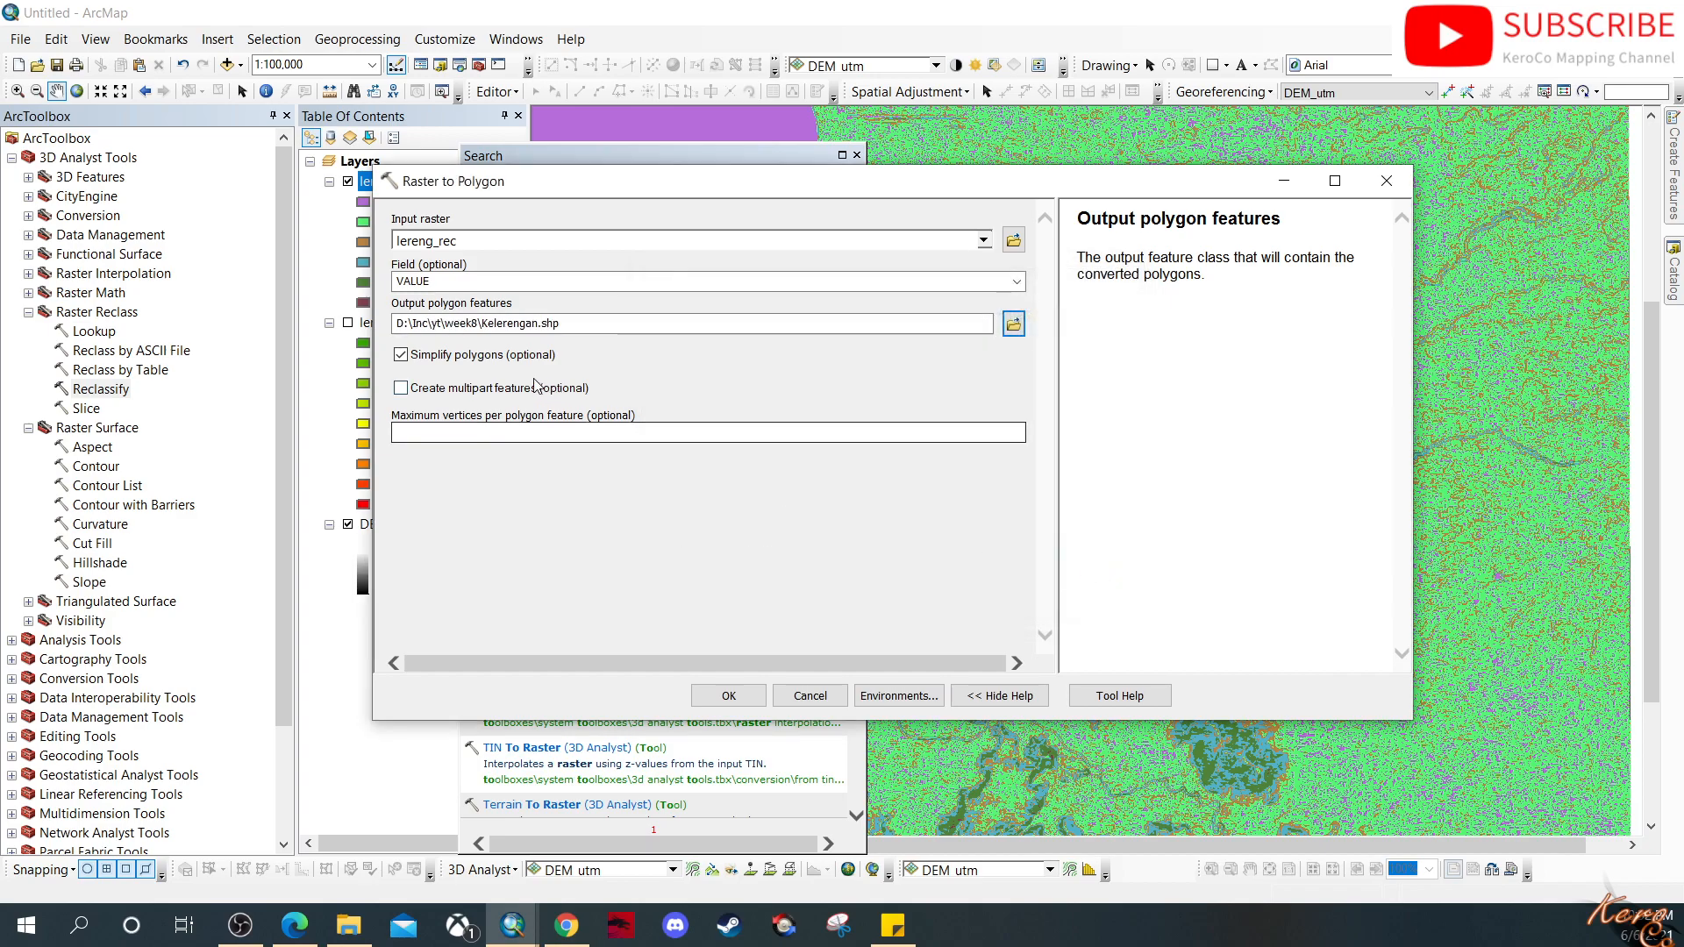
click(431, 356)
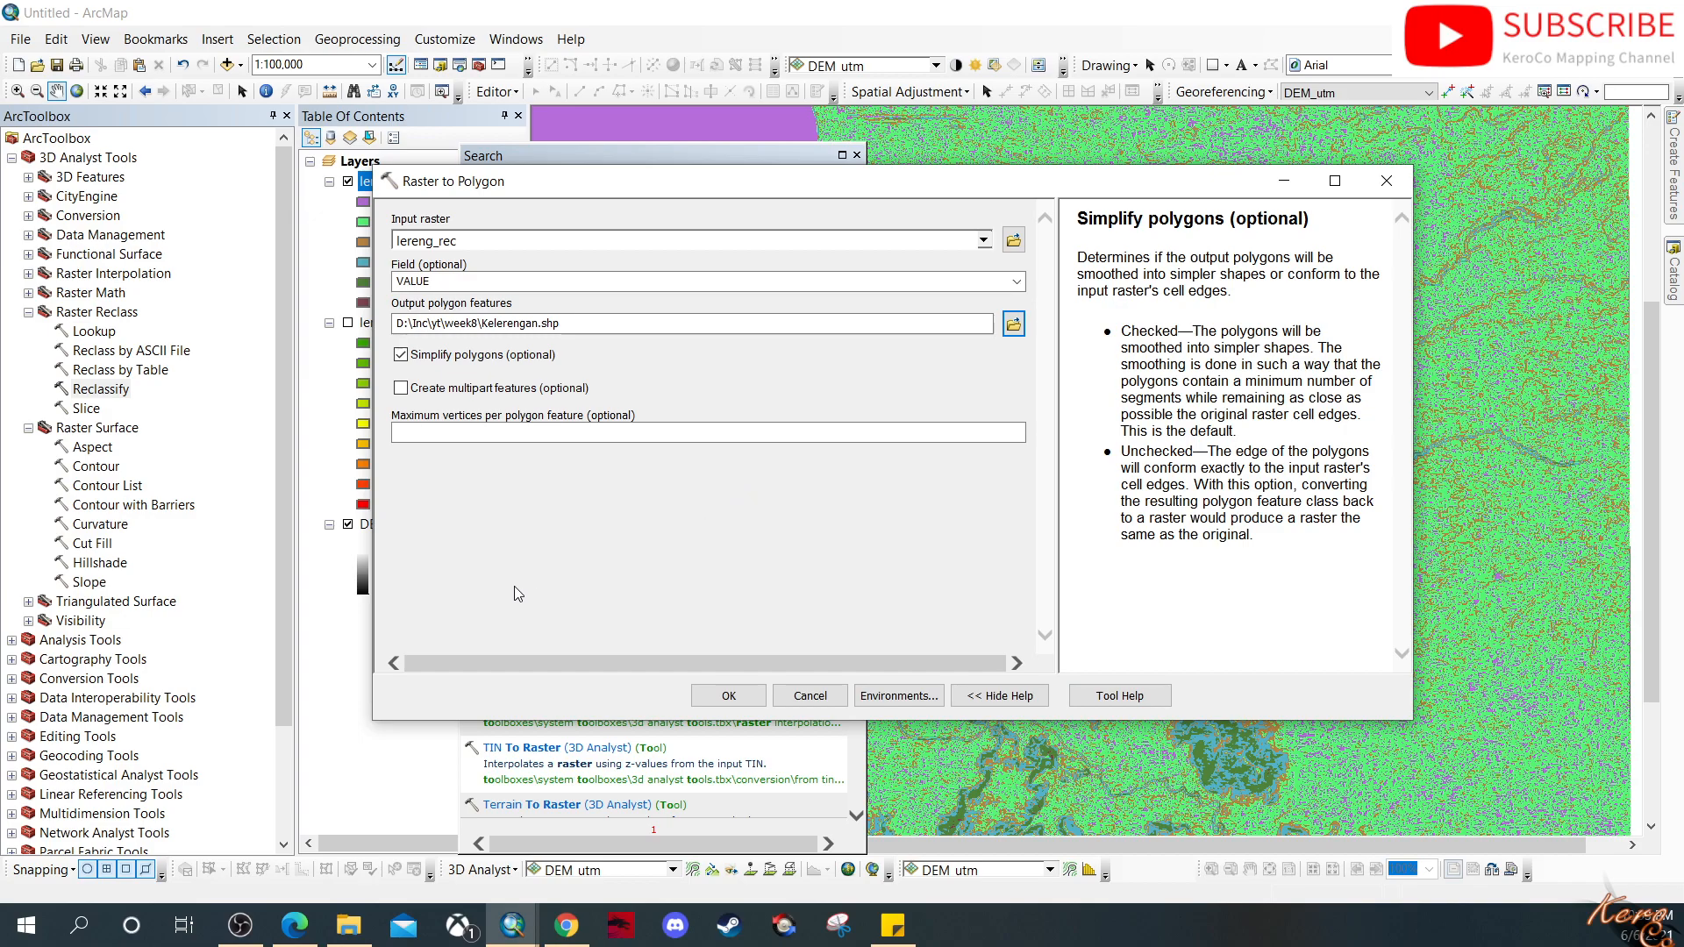
click(729, 696)
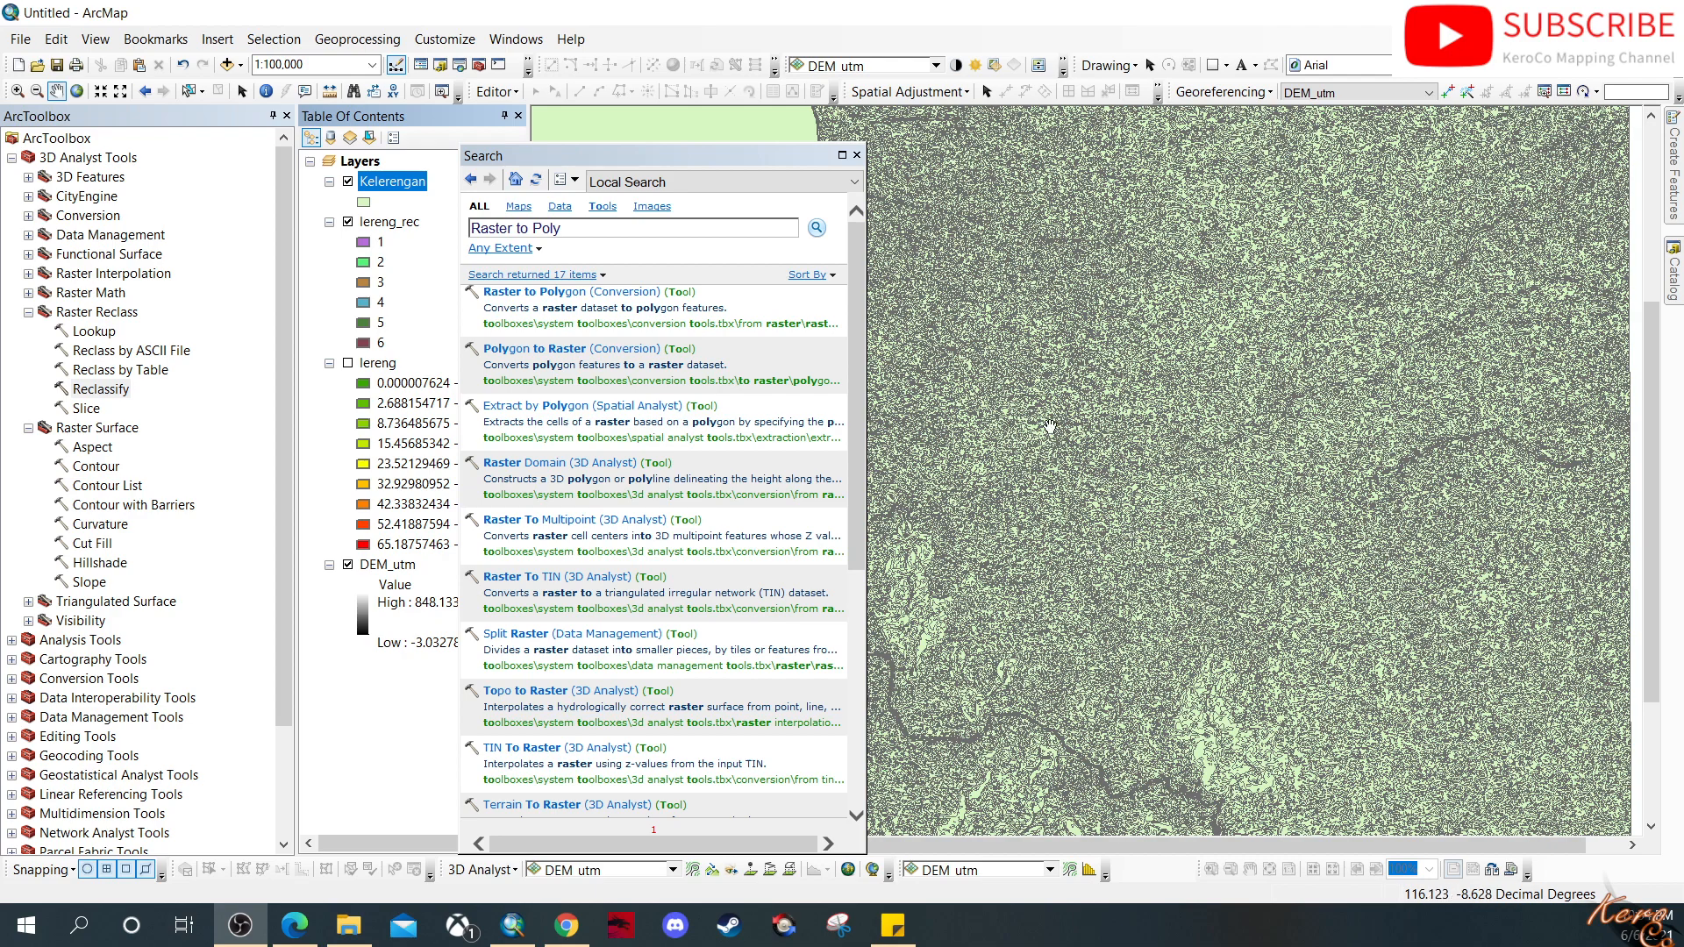
Step: Close the tool search and open the Kelerengan layer's attribute table to examine the gridcode values of its polygons
click(857, 155)
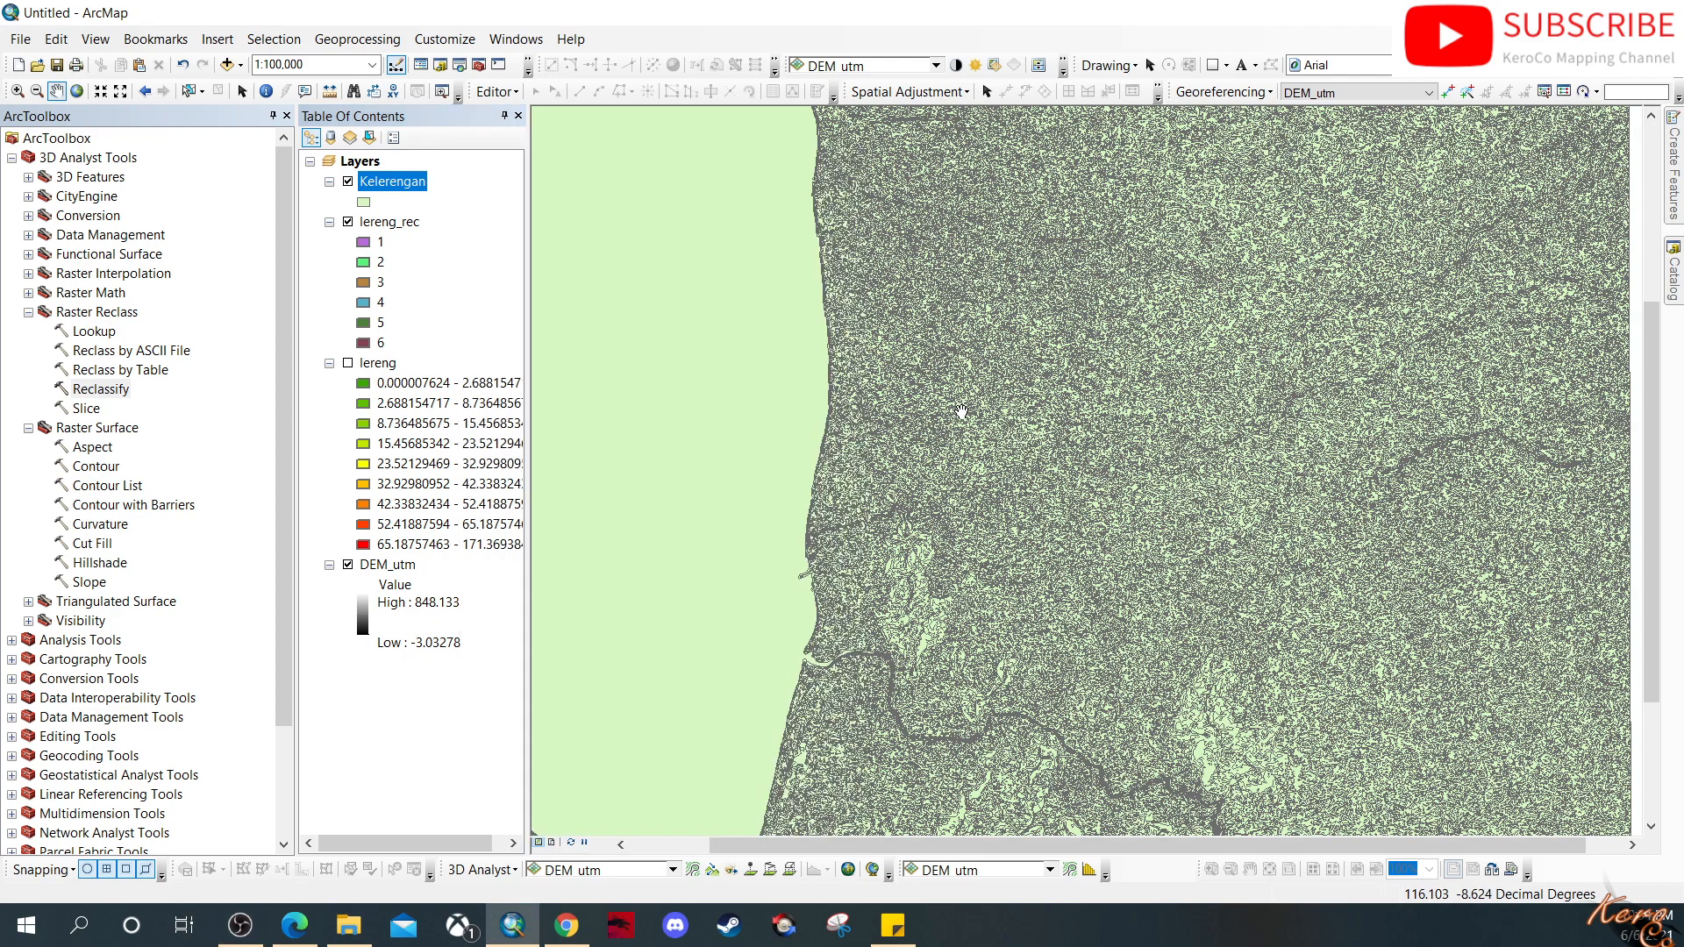
right_click(392, 187)
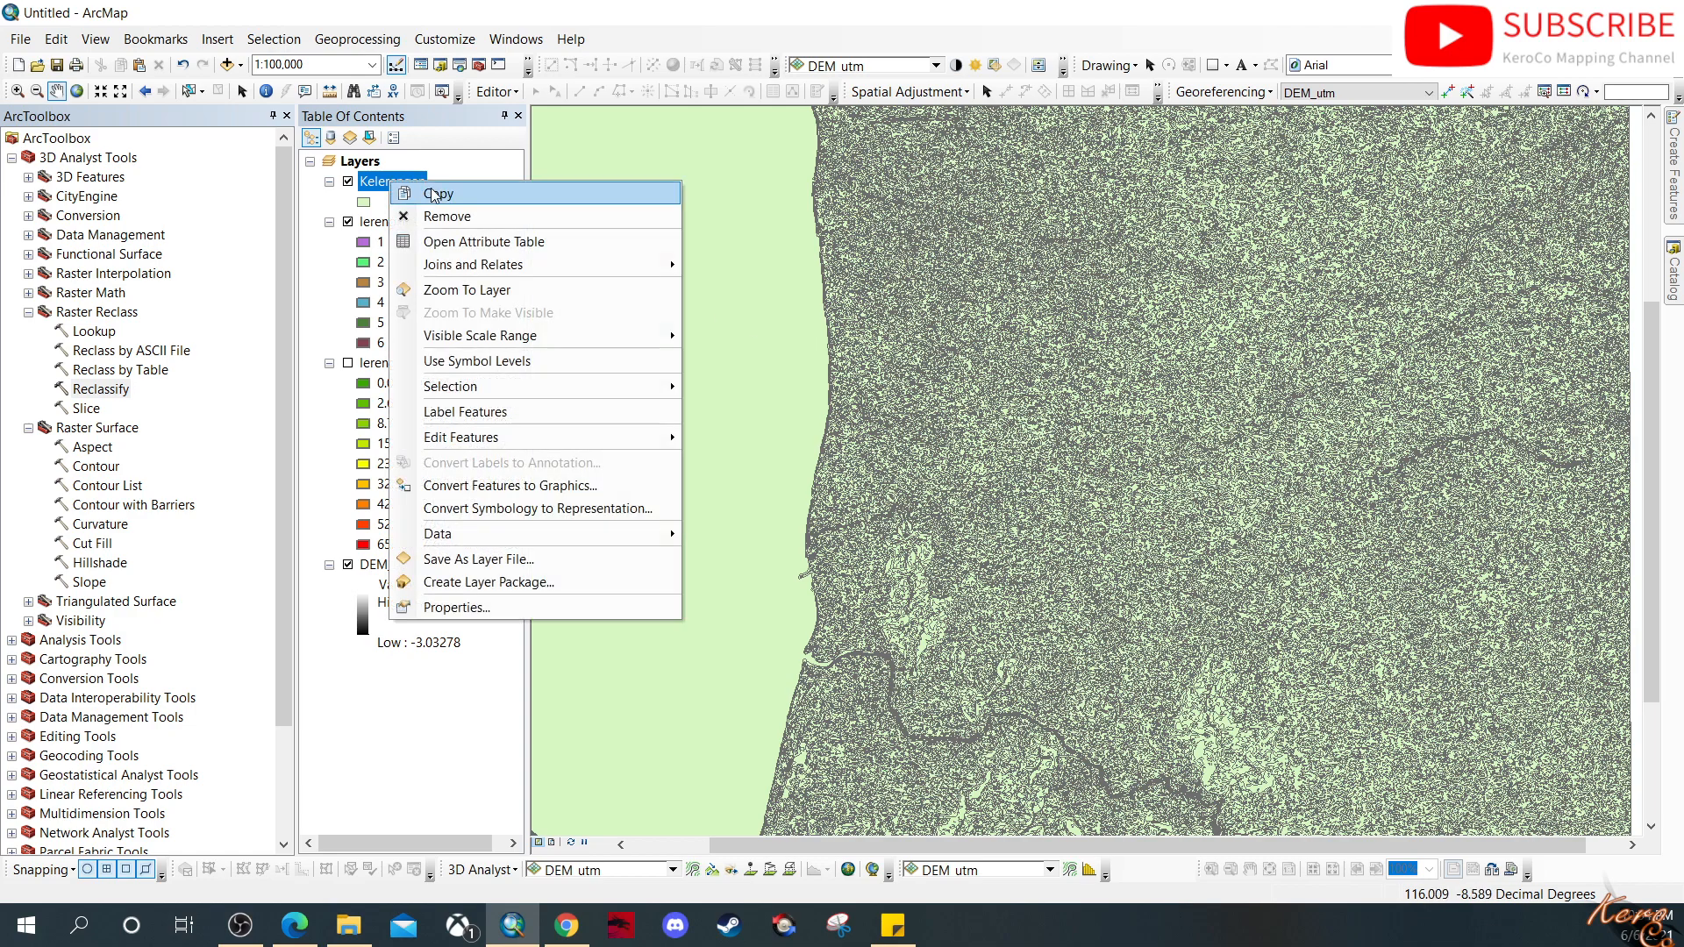
click(454, 240)
scroll(476, 686, down, 9)
scroll(446, 678, down, 20)
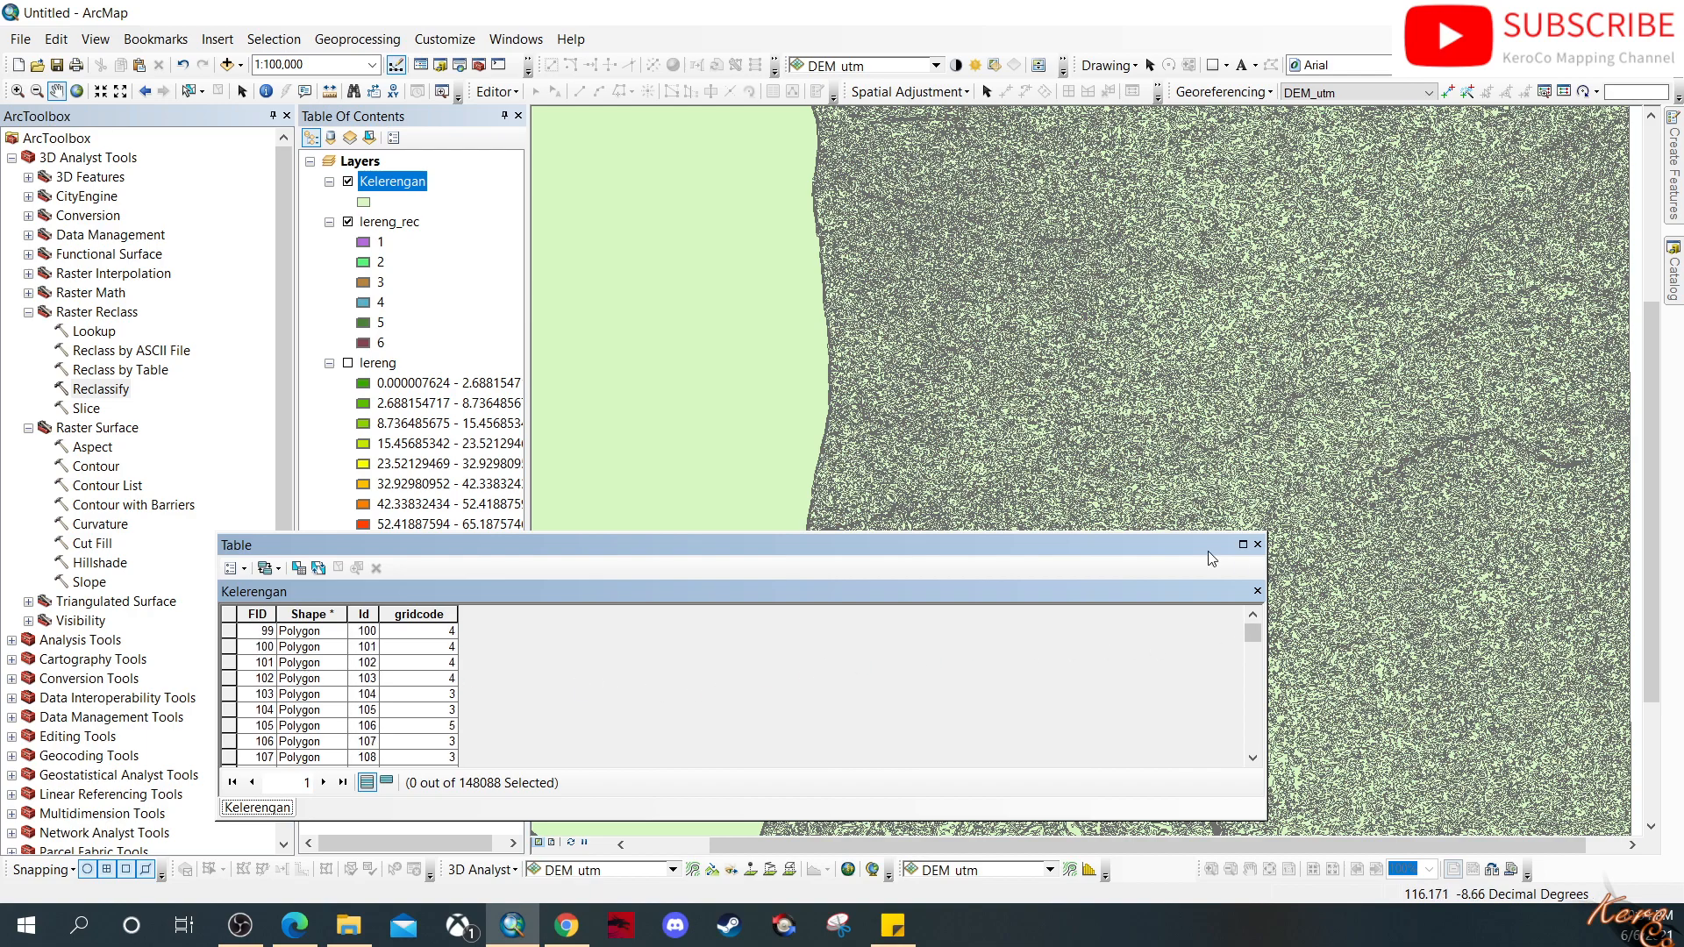
Step: Enlarge the Kelerengan attribute table to review more of its records, and close it
drag(1153, 534, 1081, 257)
mouse_move(1256, 360)
mouse_down()
mouse_move(1246, 752)
mouse_move(1253, 350)
mouse_up()
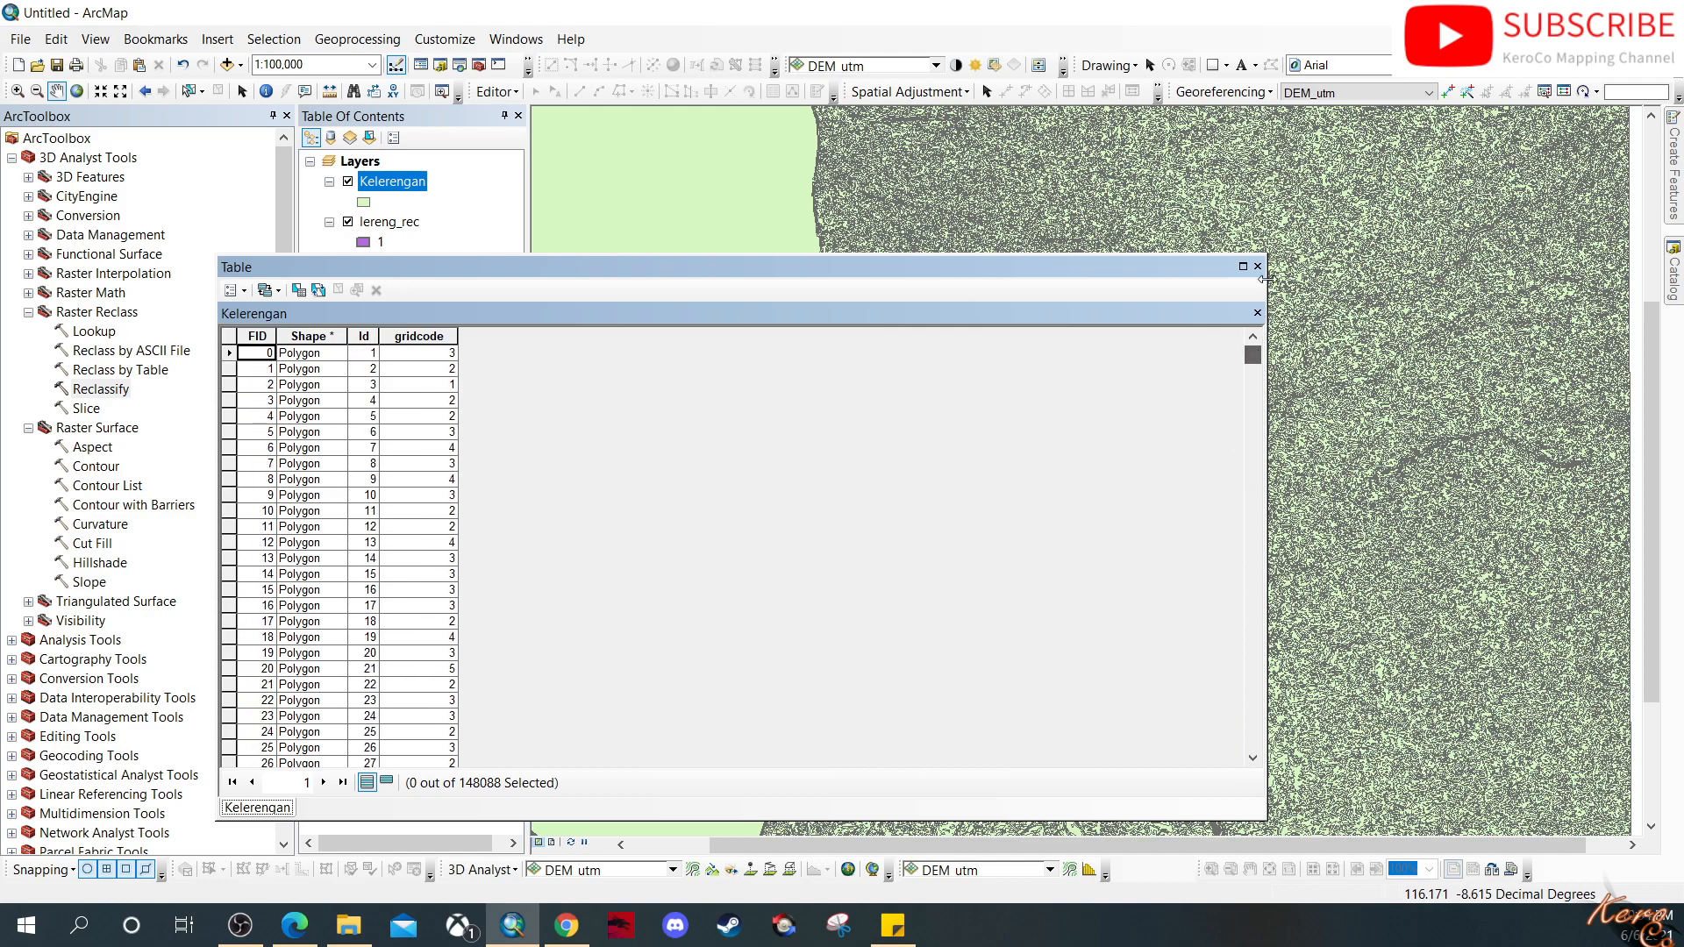
click(1257, 265)
Step: Hide the lereng_rec and DEM_utm layers so that only the Kelerengan polygons are displayed
scroll(1153, 553, up, 3)
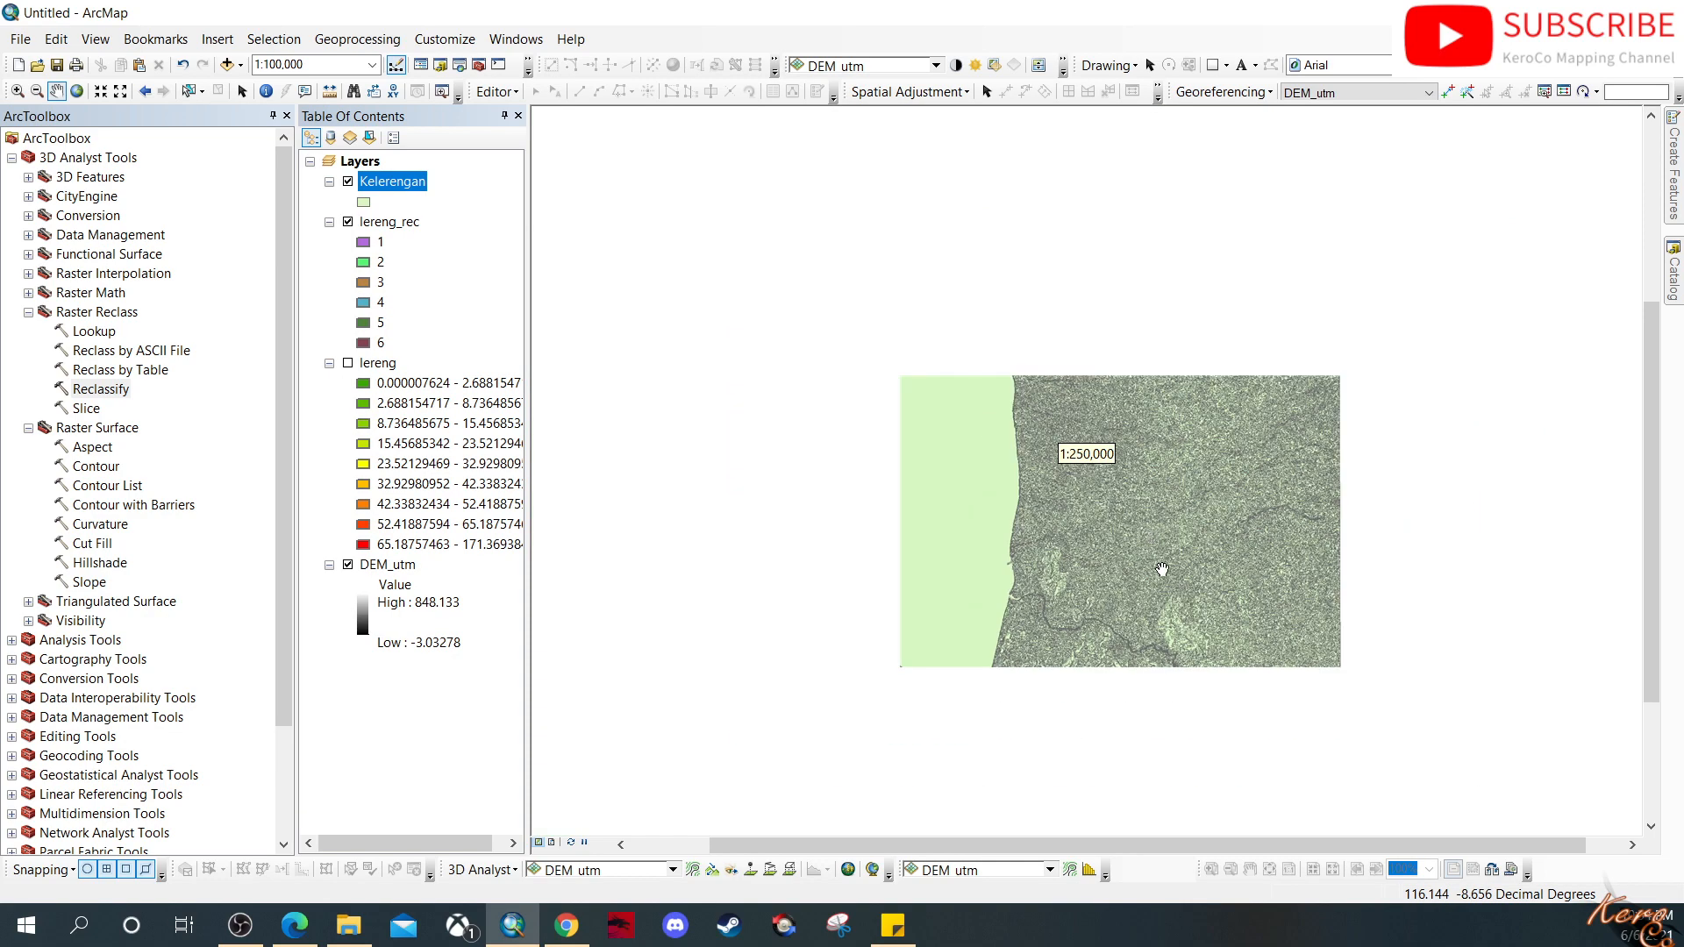
scroll(1097, 458, down, 1)
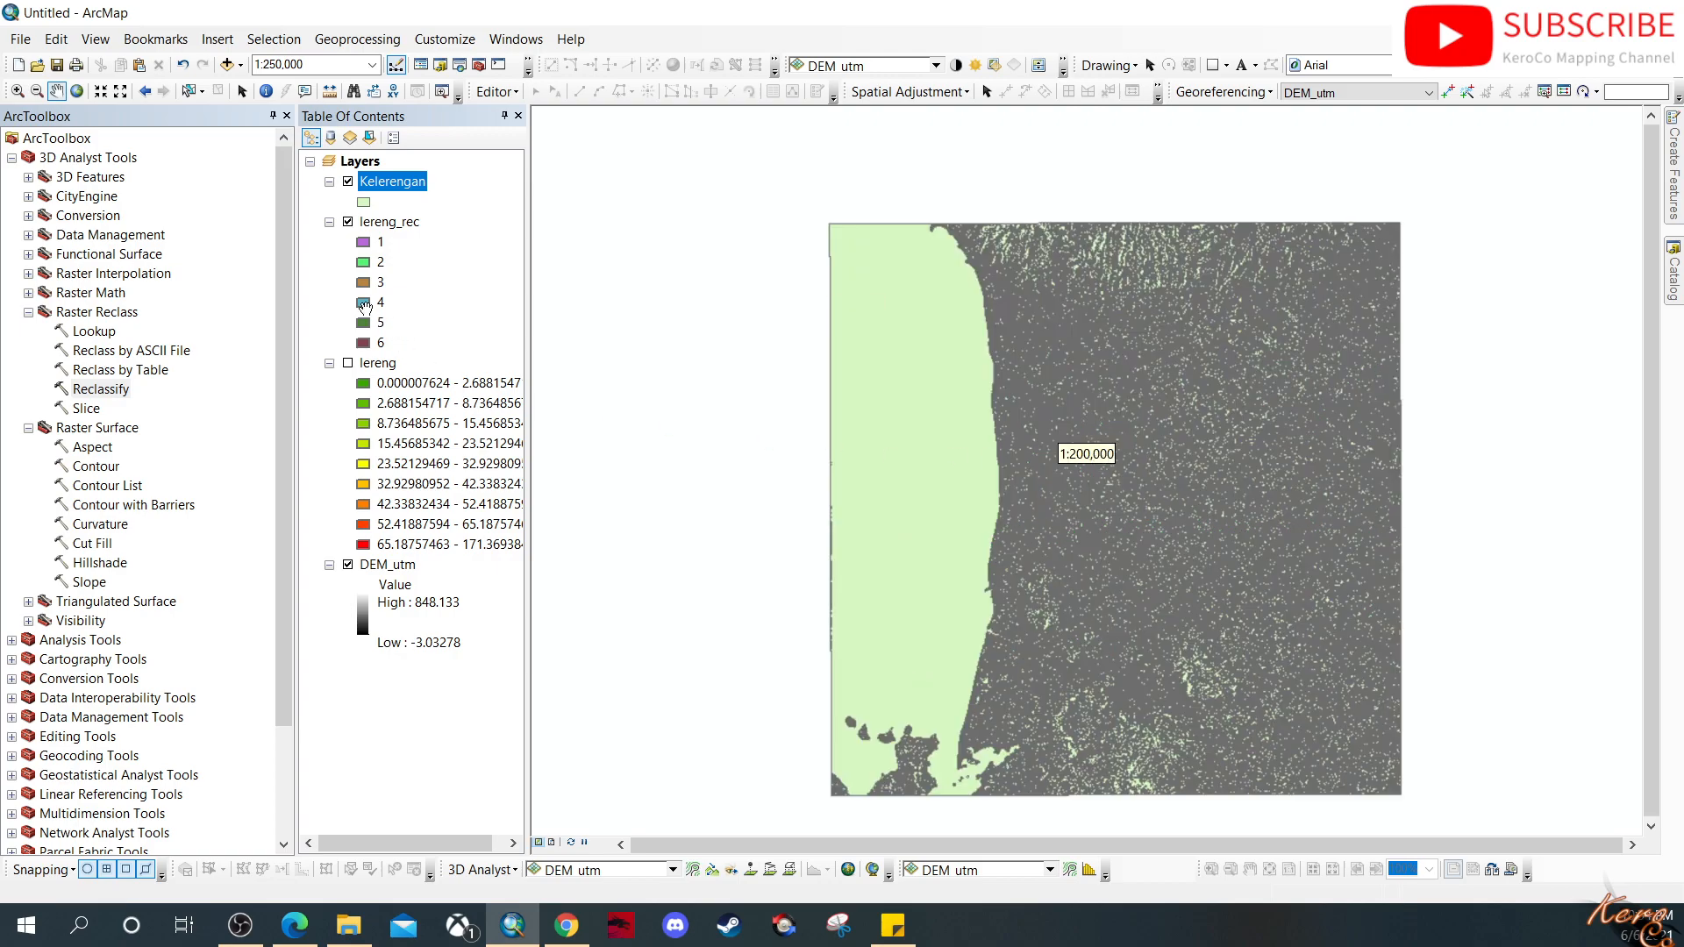
click(349, 222)
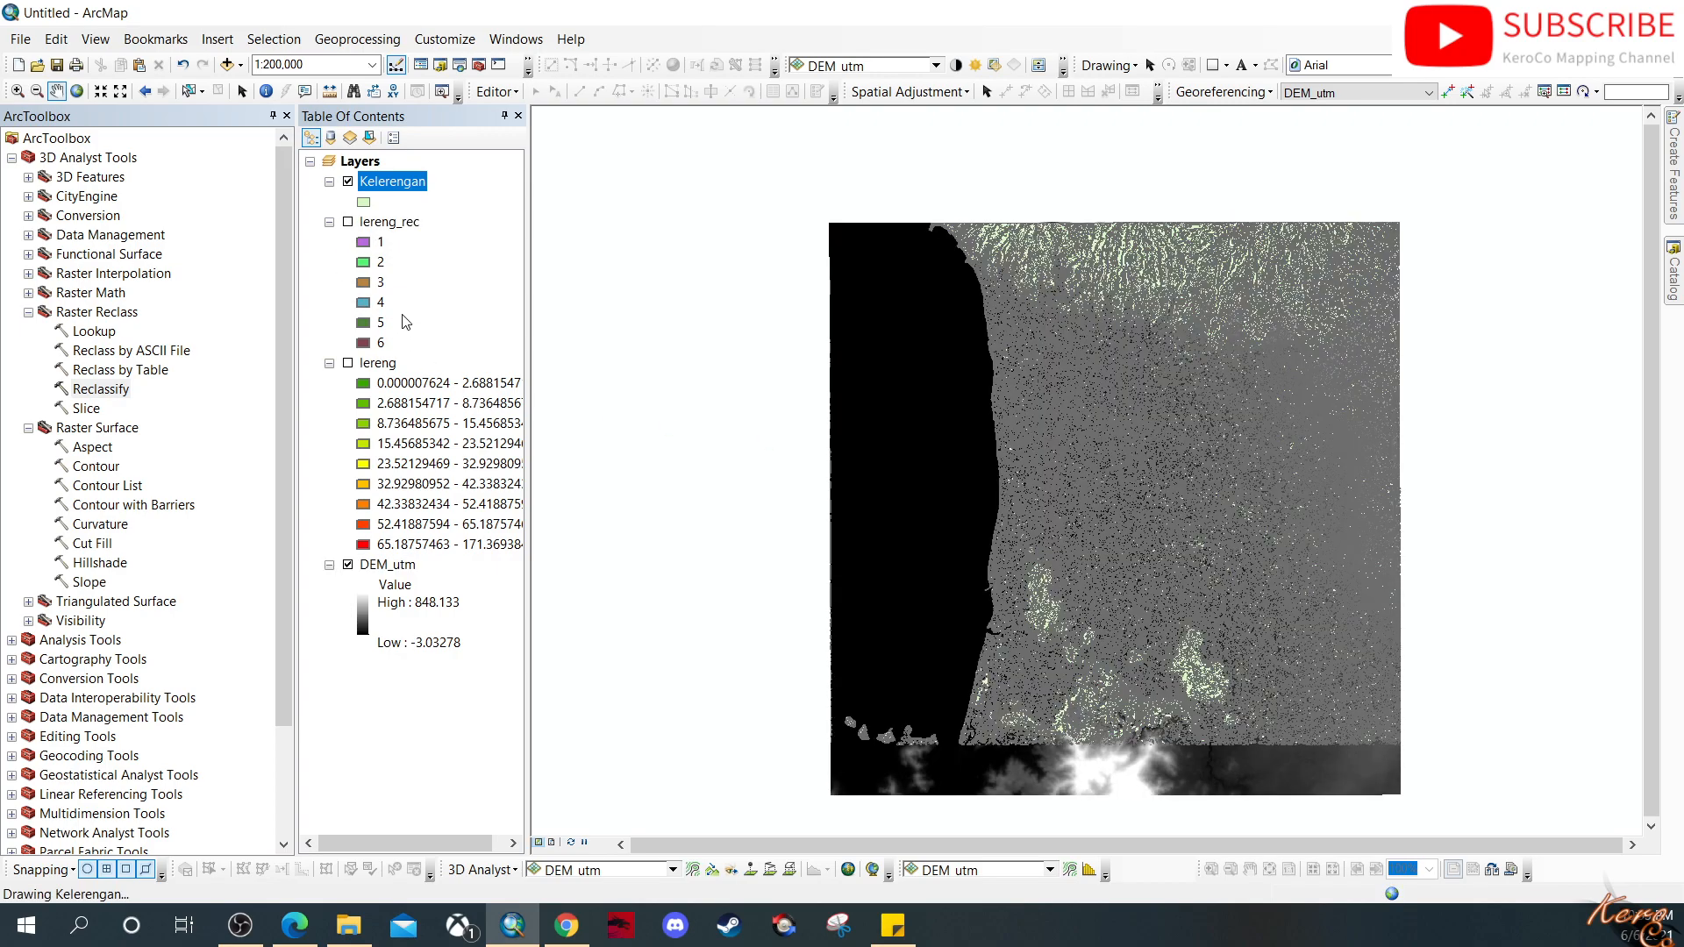
click(348, 565)
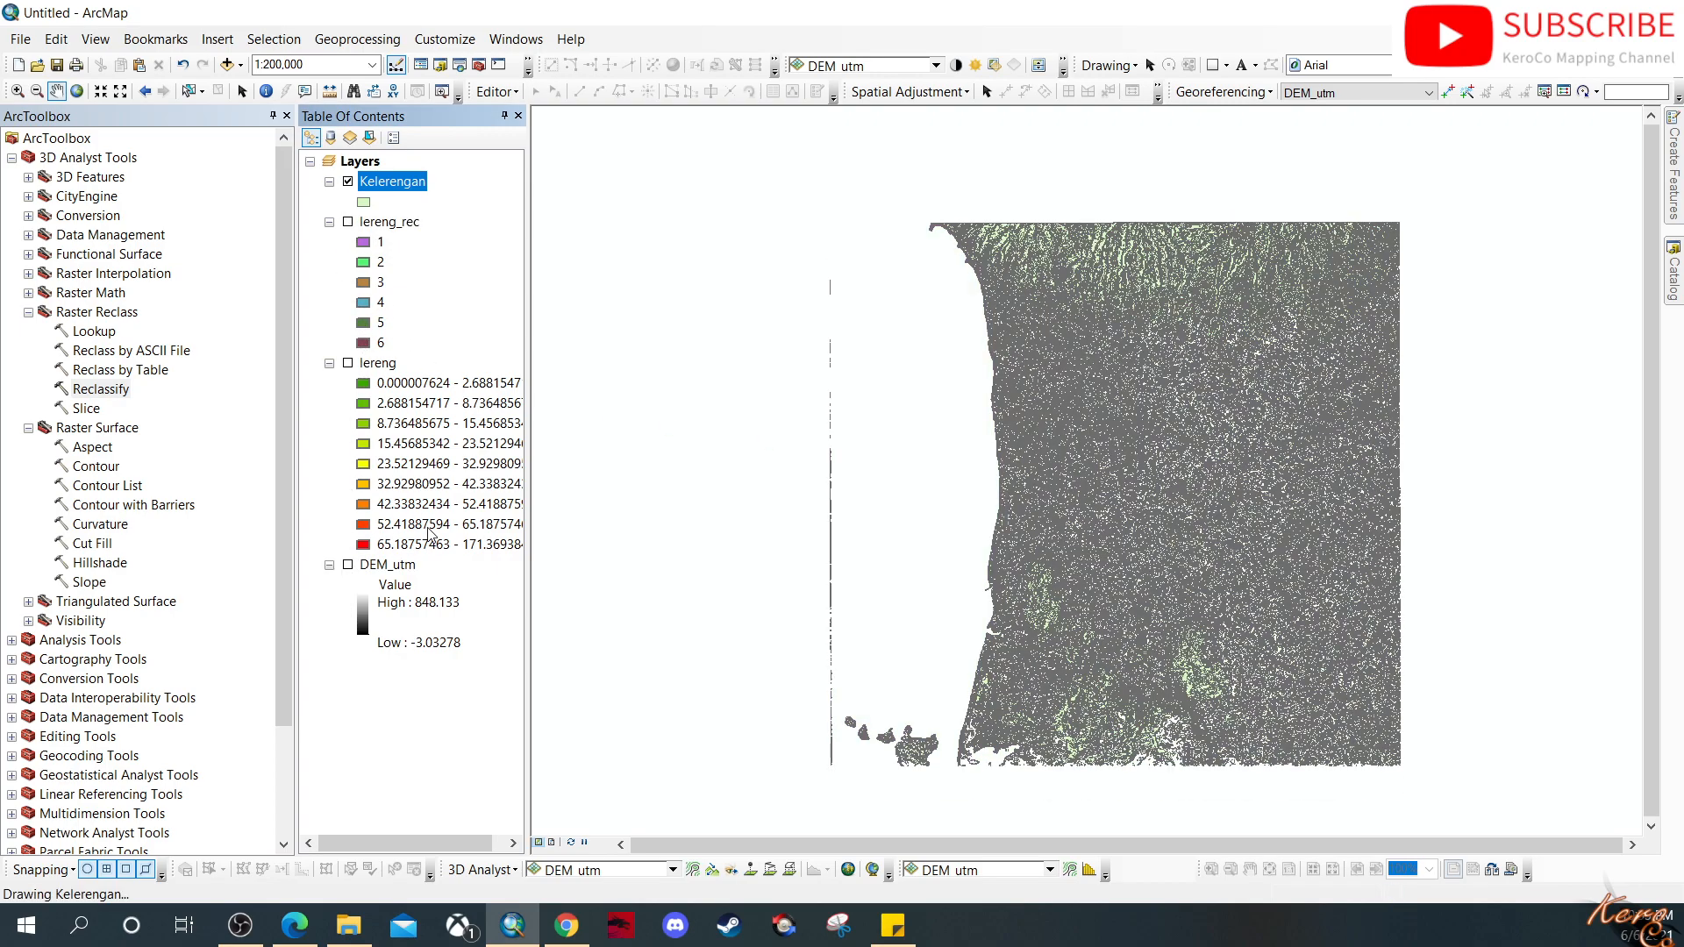
scroll(1215, 416, down, 4)
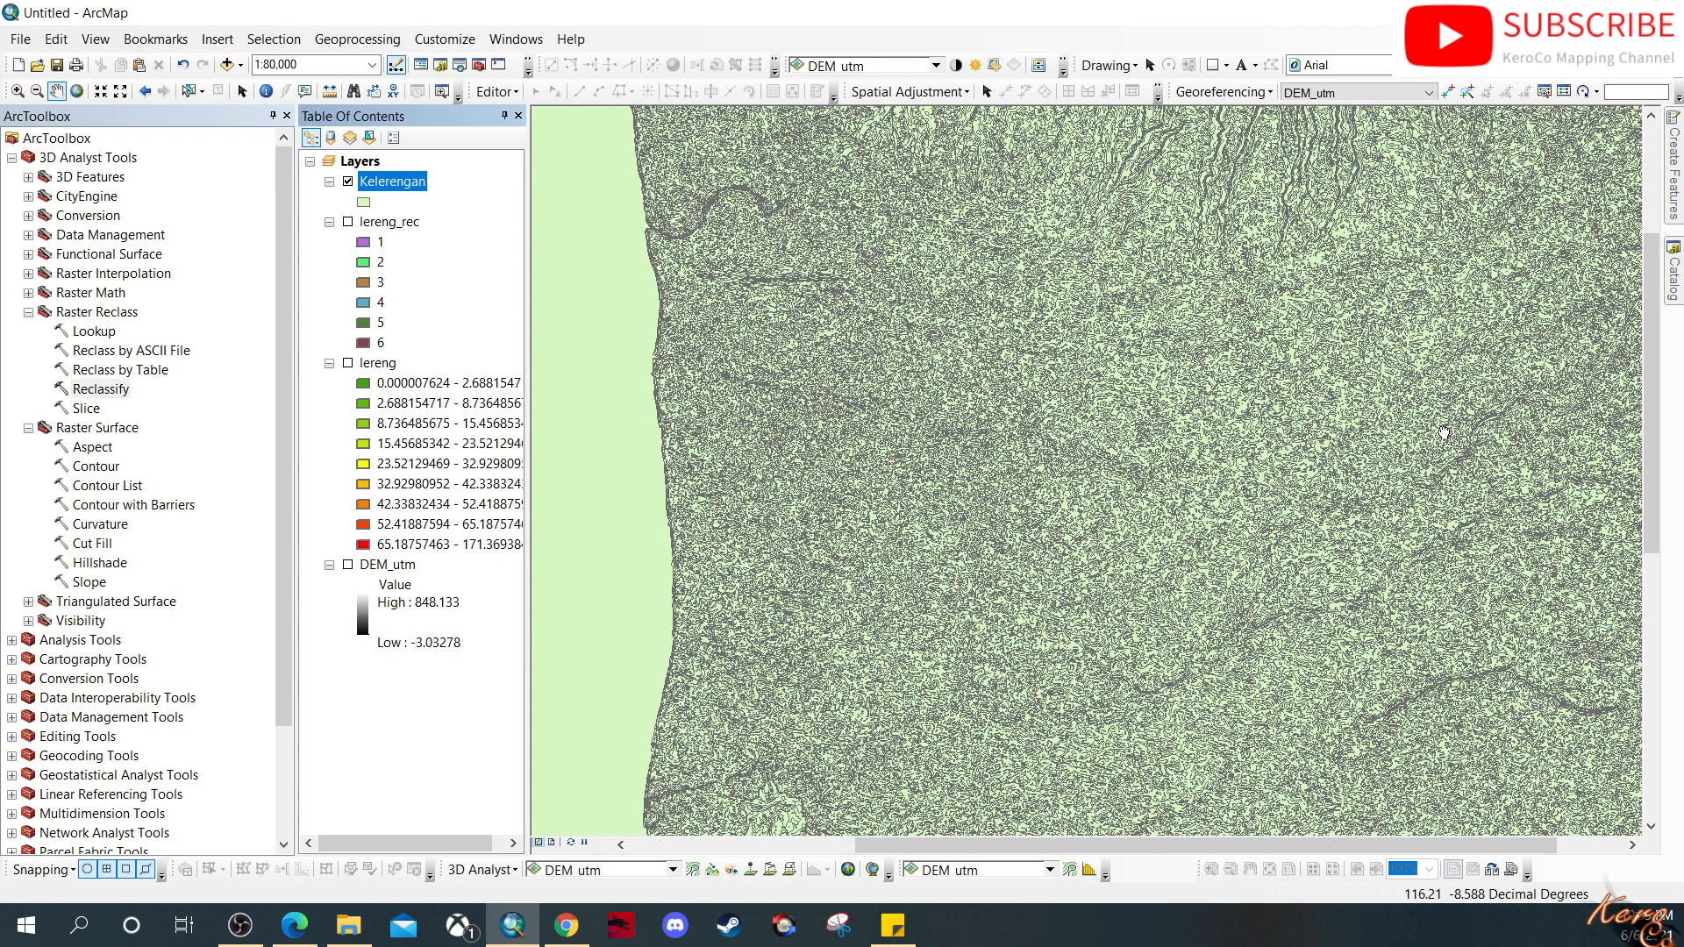
drag(1284, 437, 1340, 563)
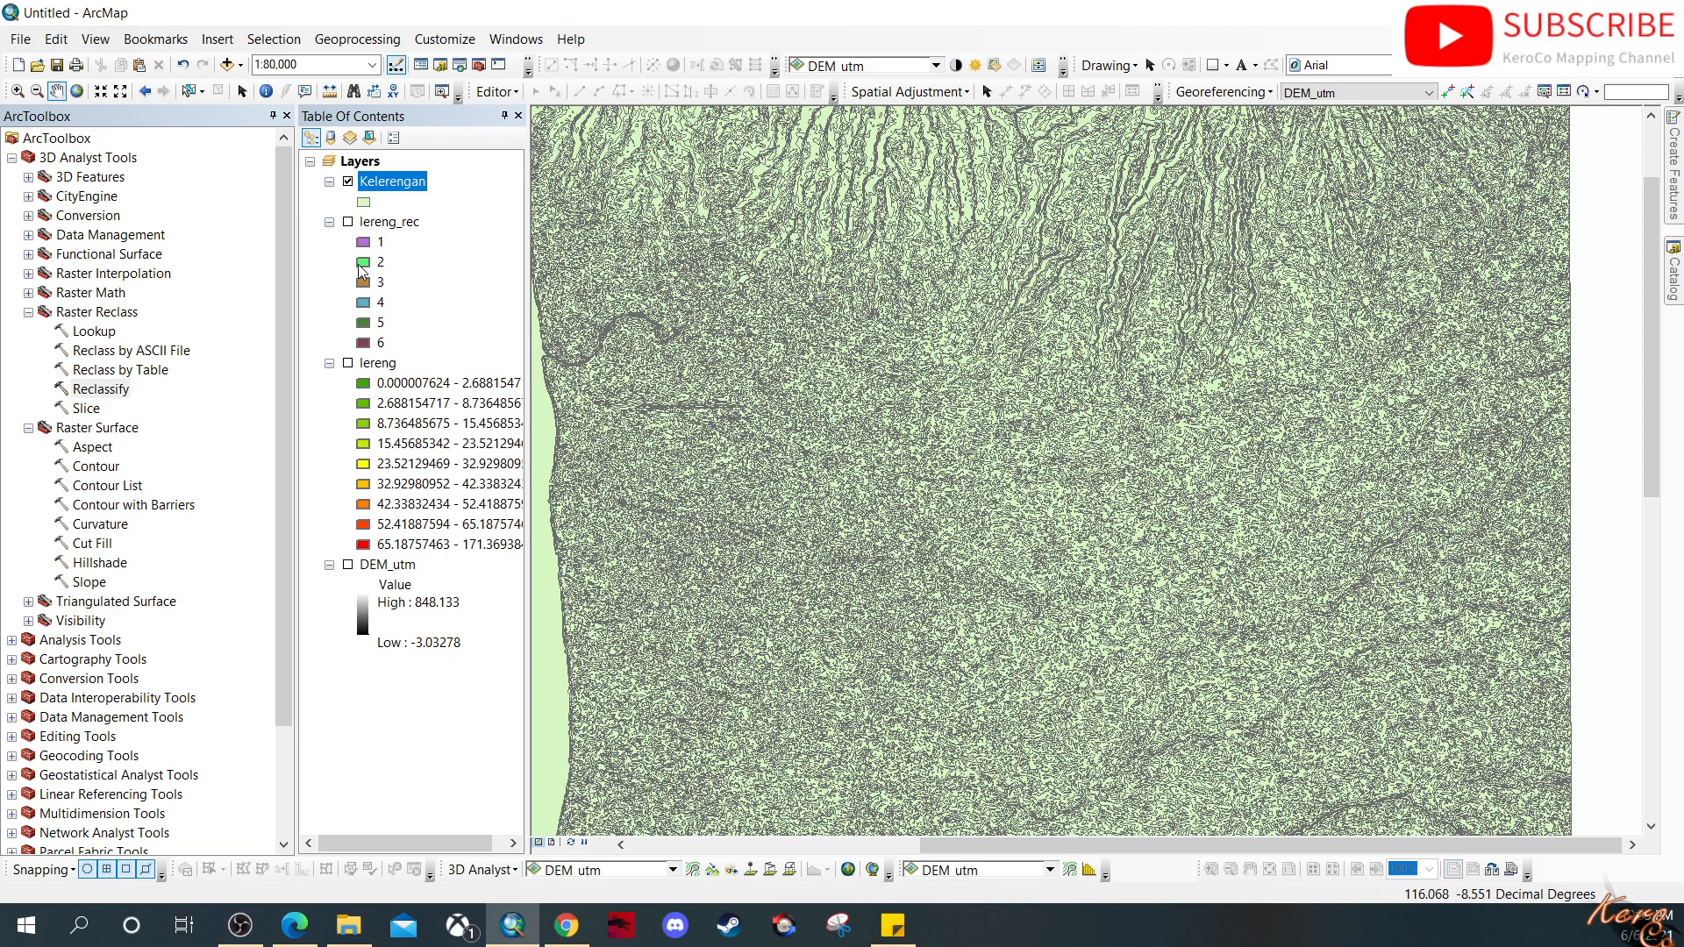
Step: Open the Kelerengan layer's symbology and categorize it by unique values of the gridcode field
right_click(397, 185)
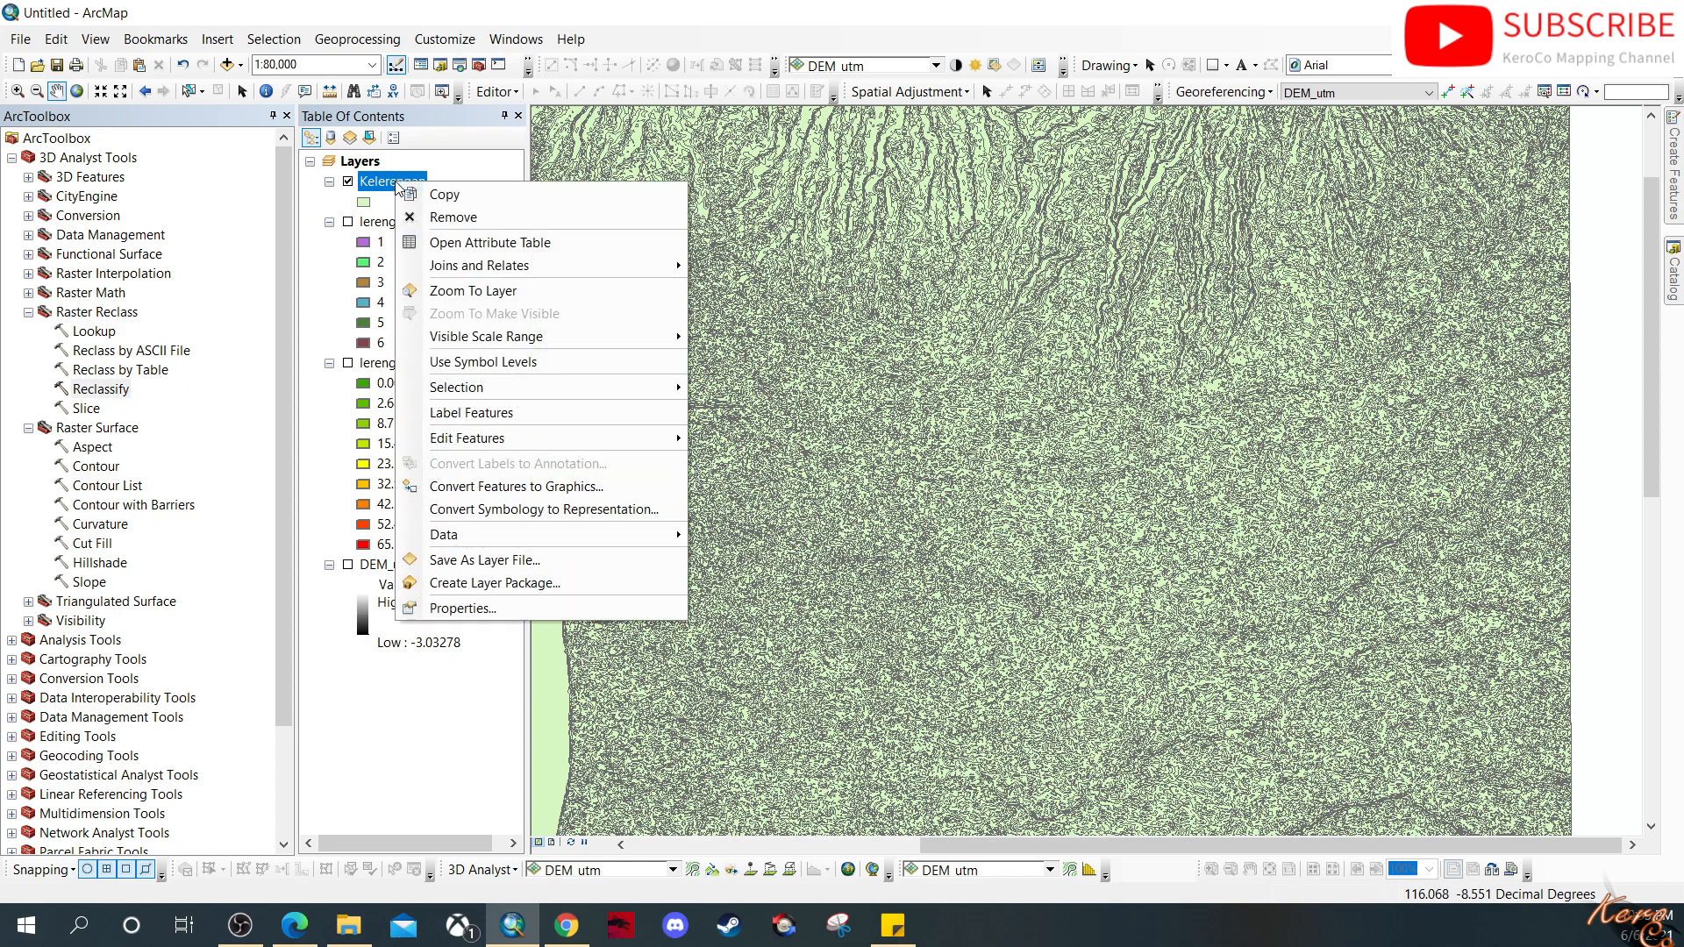
click(552, 608)
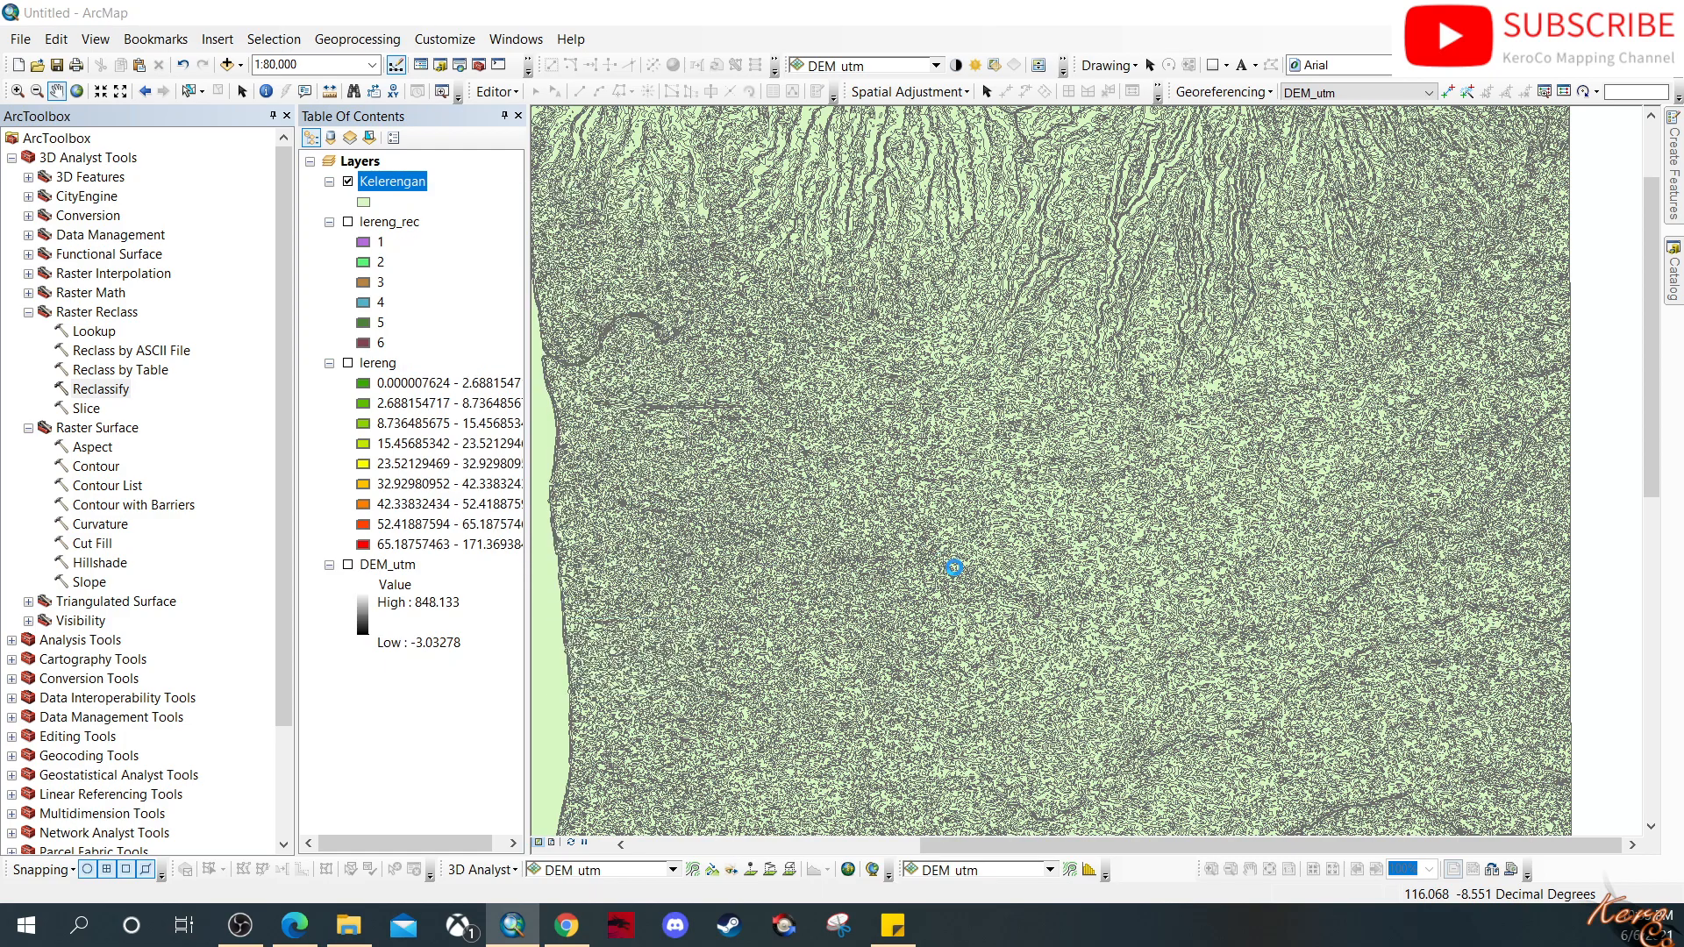
click(511, 298)
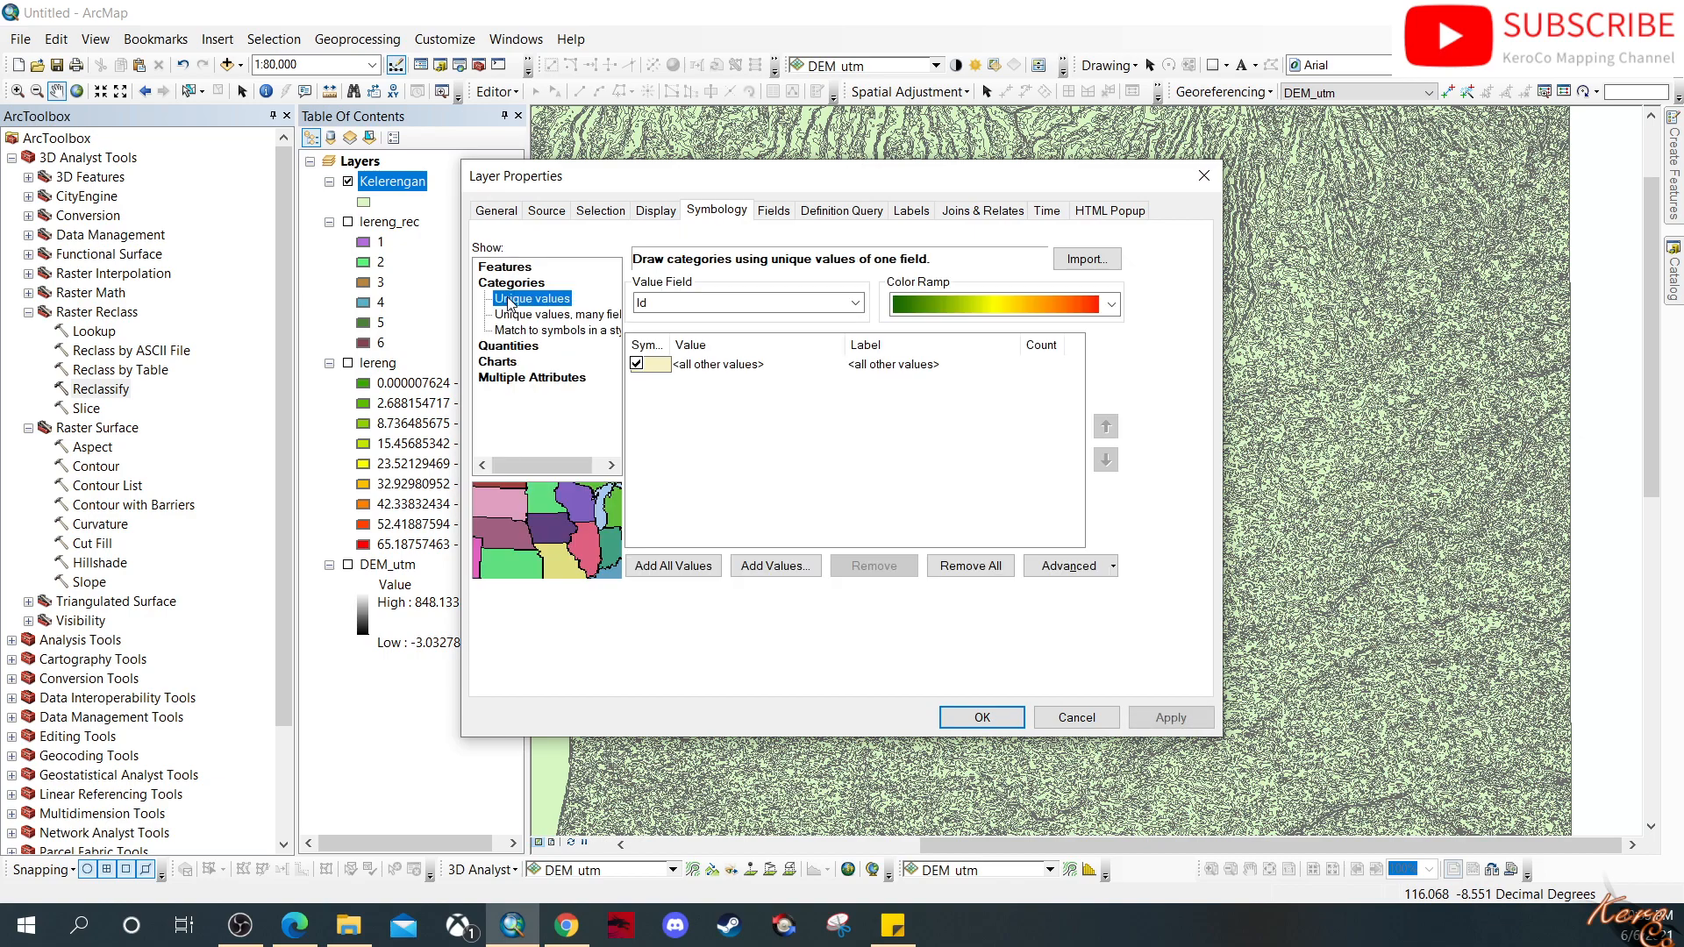
click(753, 305)
click(741, 335)
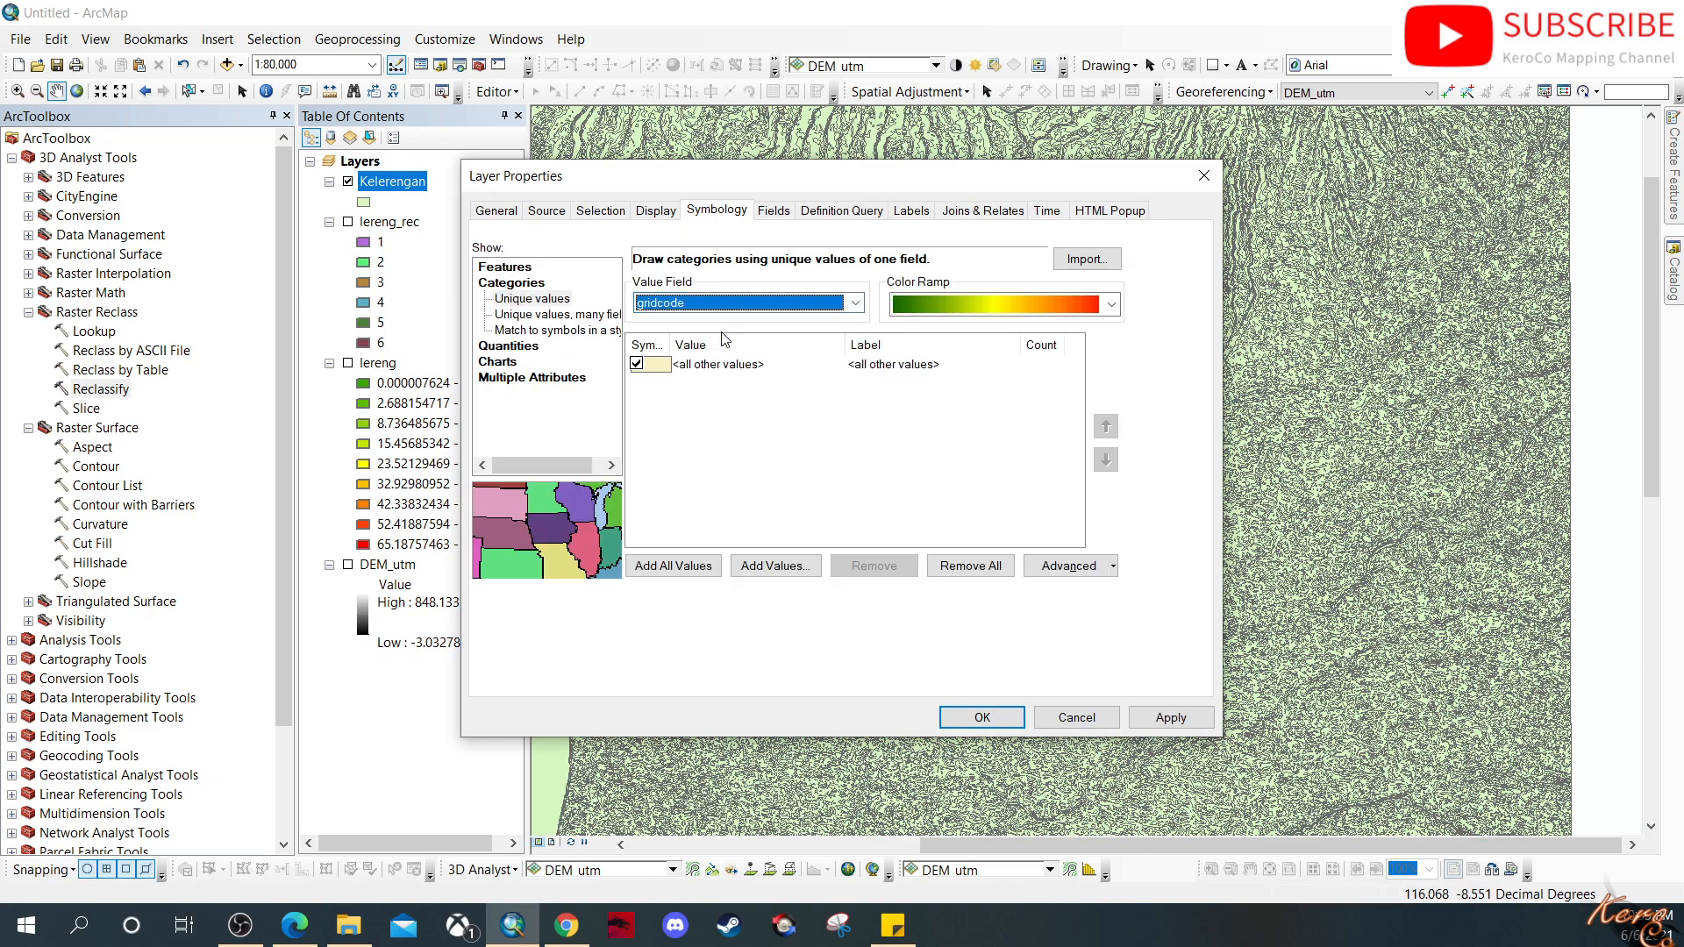
Step: Set the outline color of the default polygon symbol to No Color
double_click(660, 371)
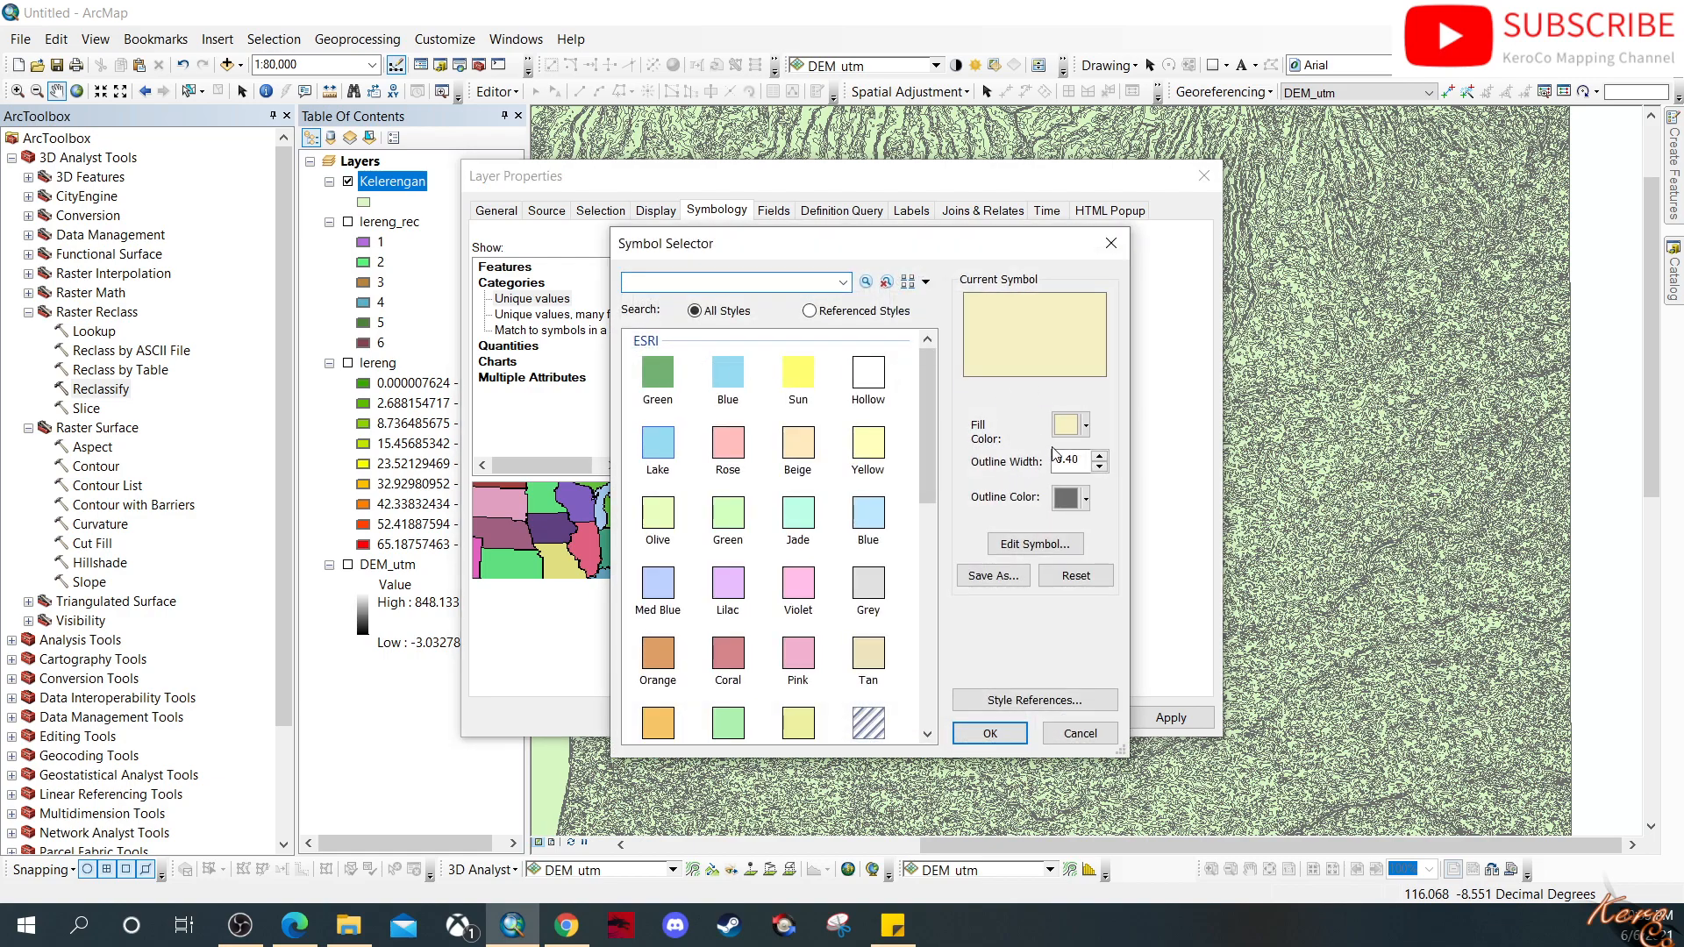
click(1086, 499)
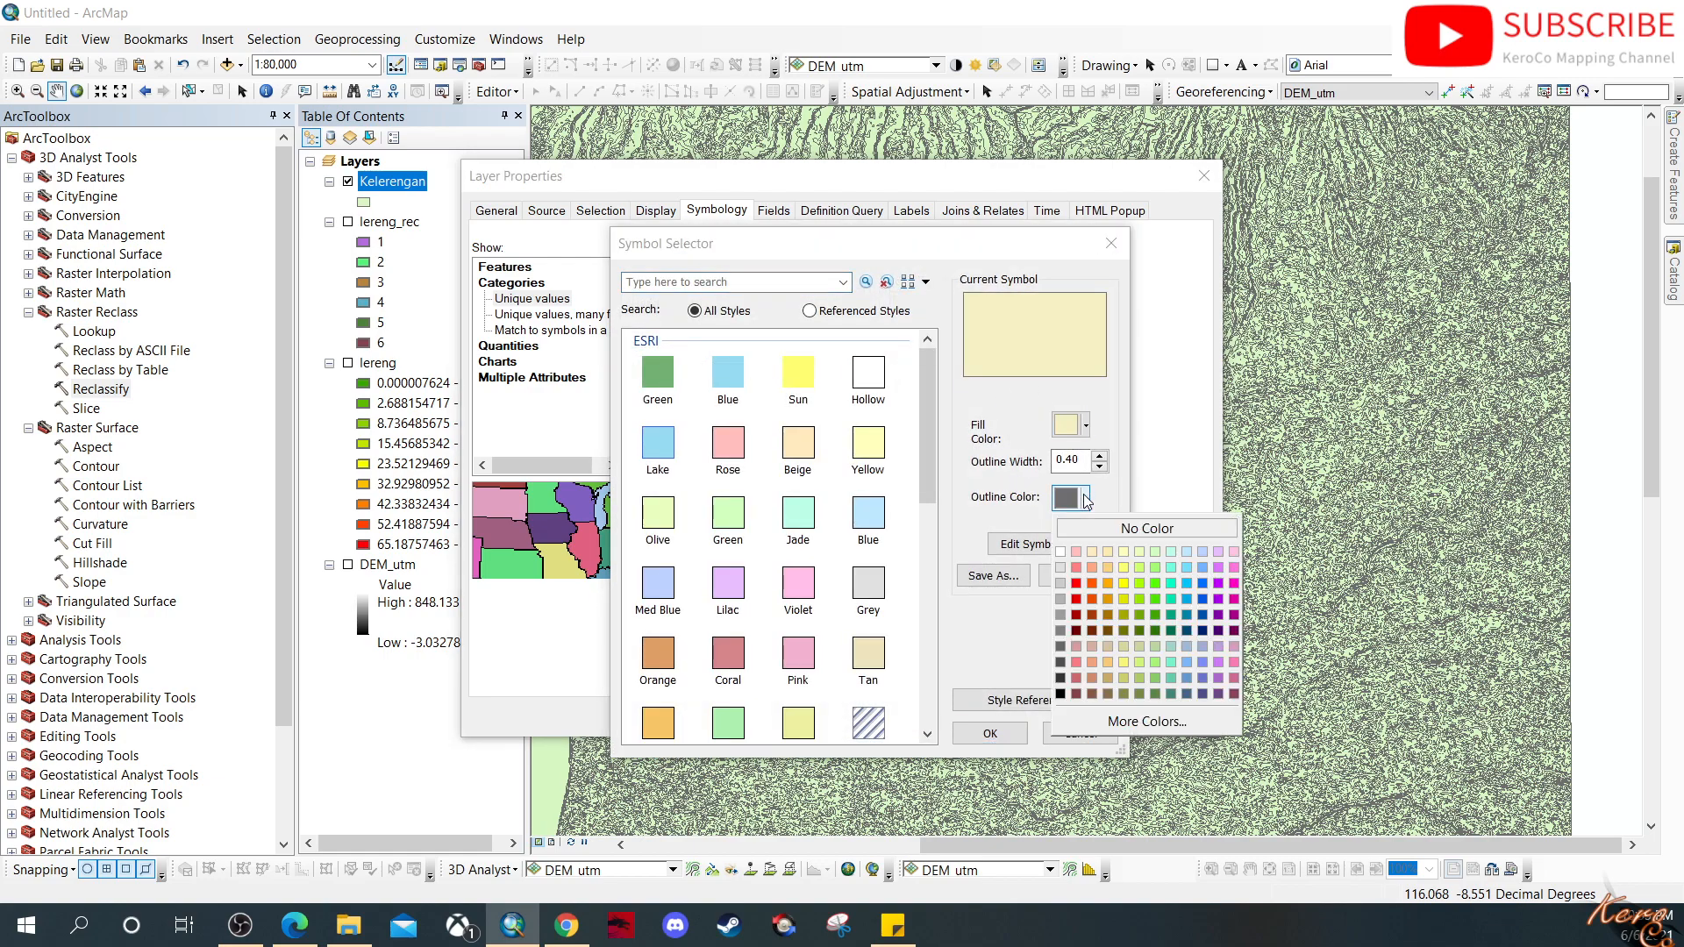
click(1111, 530)
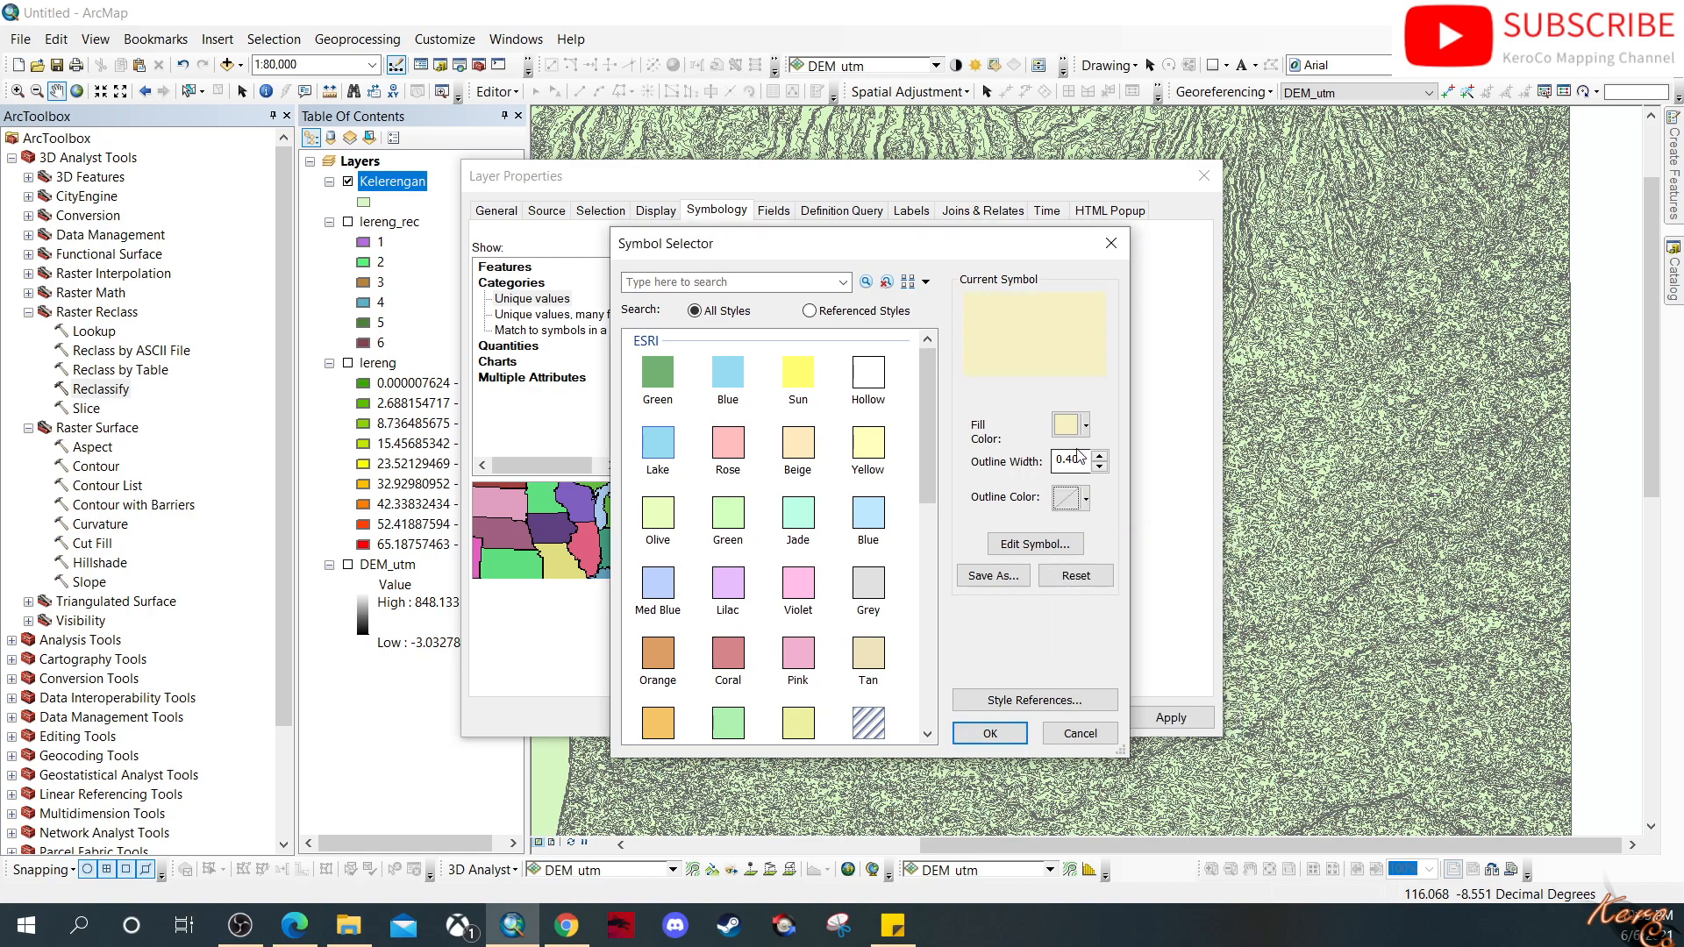
click(1000, 735)
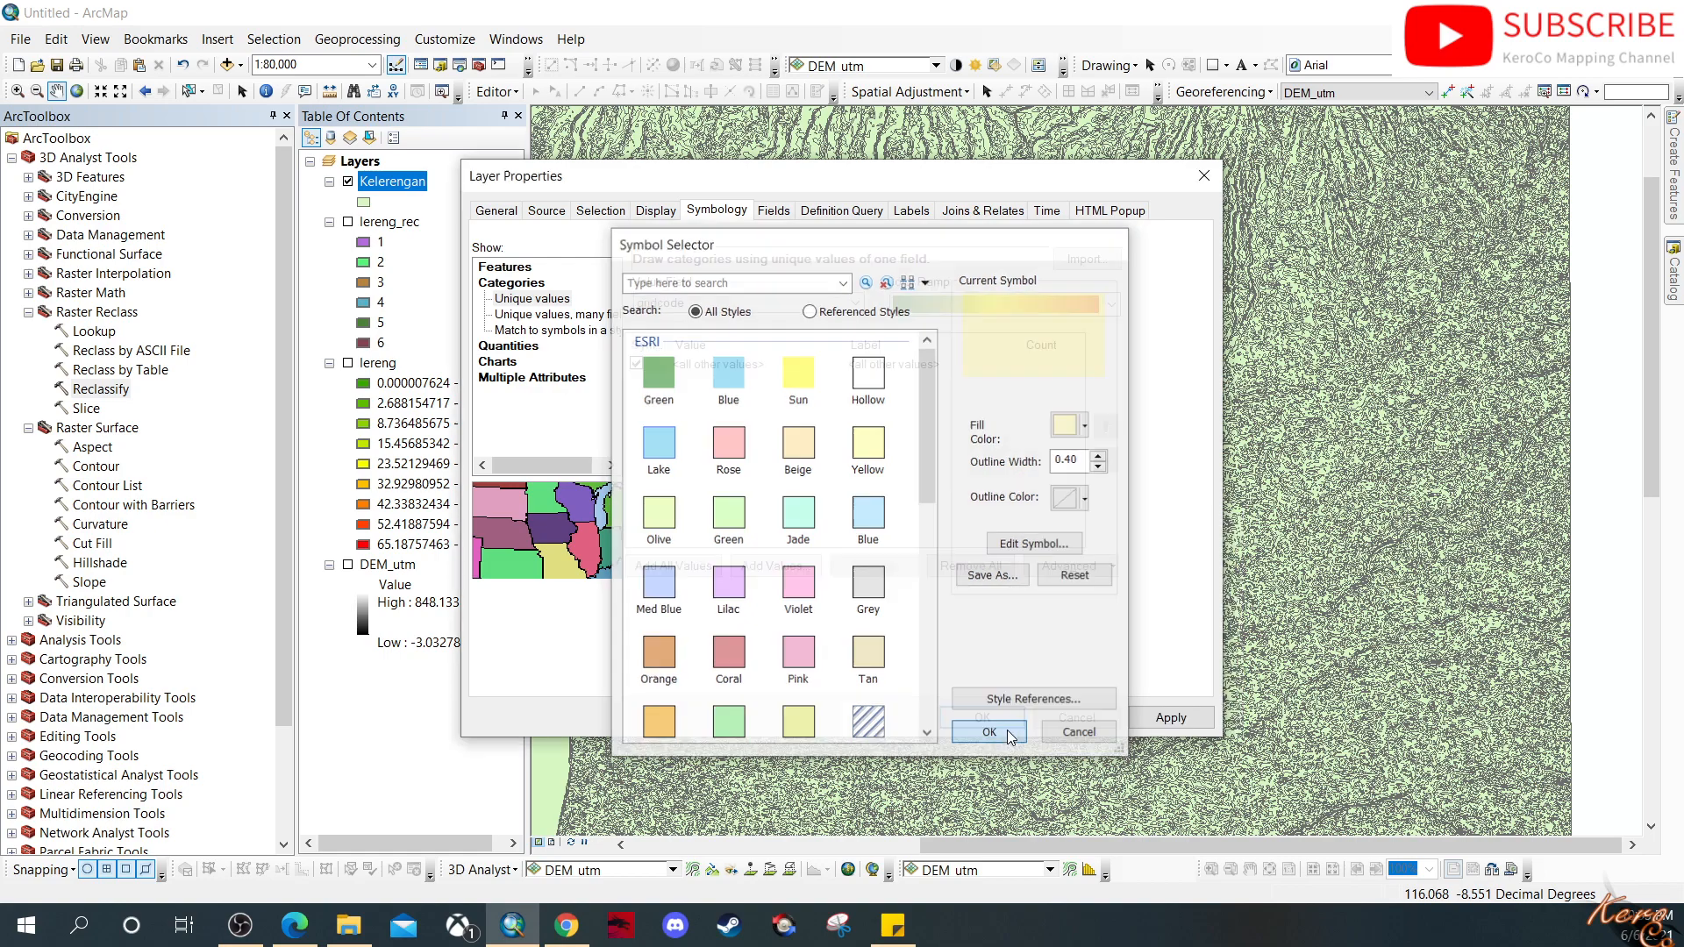
Step: Add all gridcode values as categories and color them in order with the green-to-red color ramp
click(668, 566)
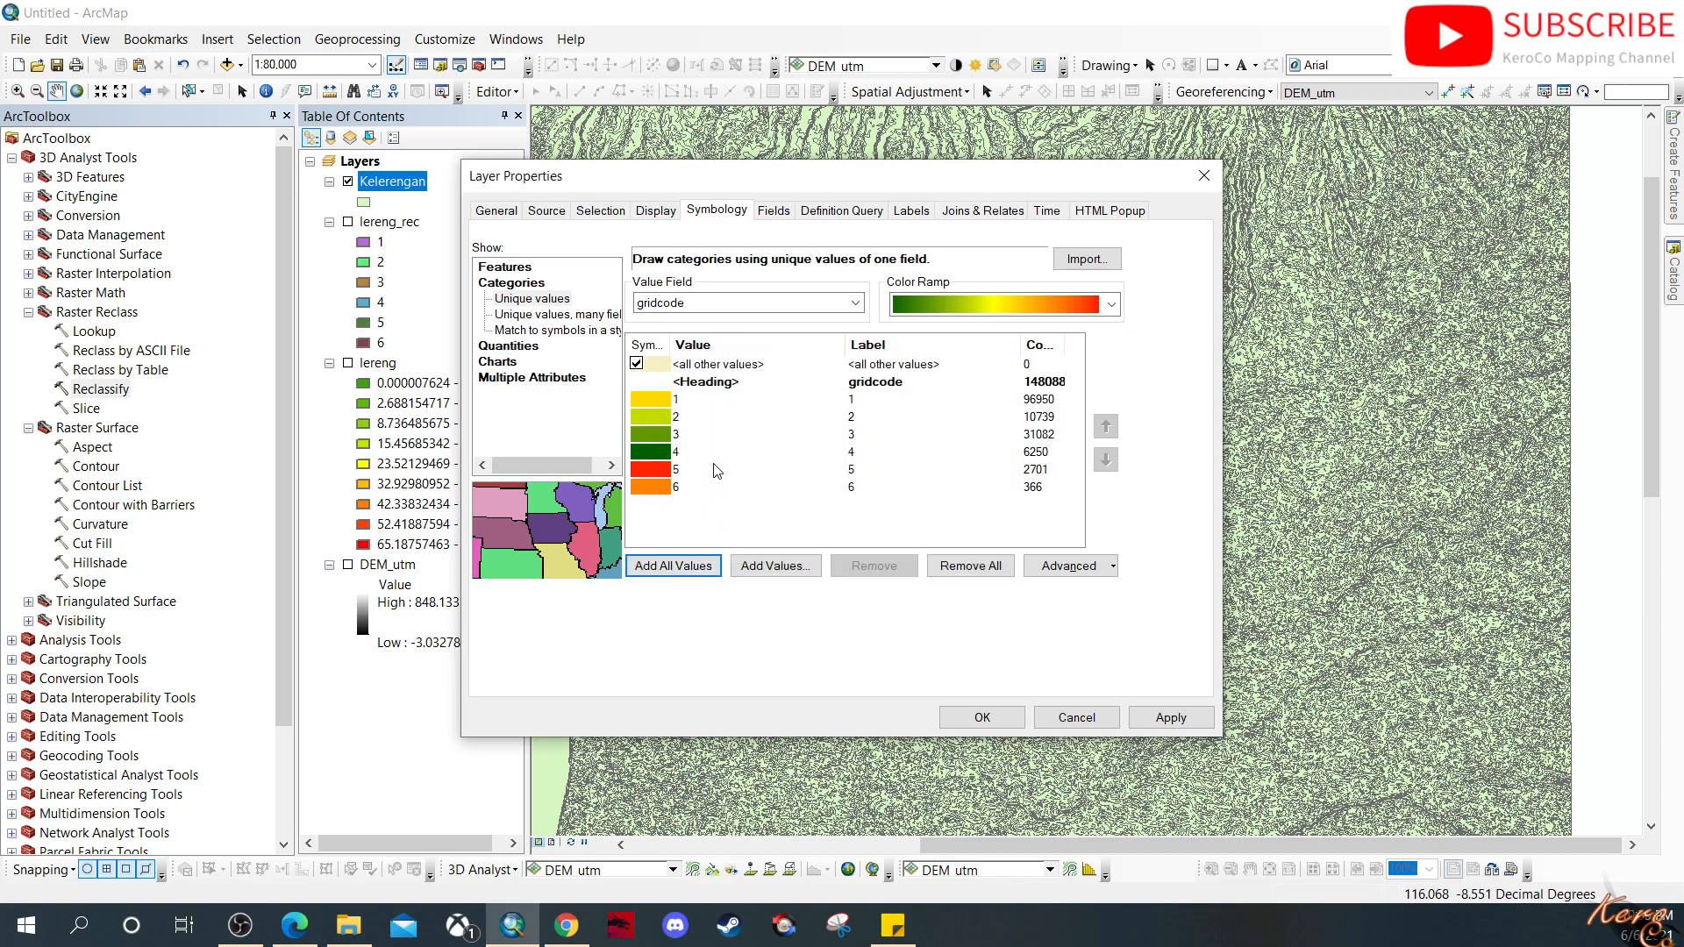
click(1000, 303)
click(1000, 326)
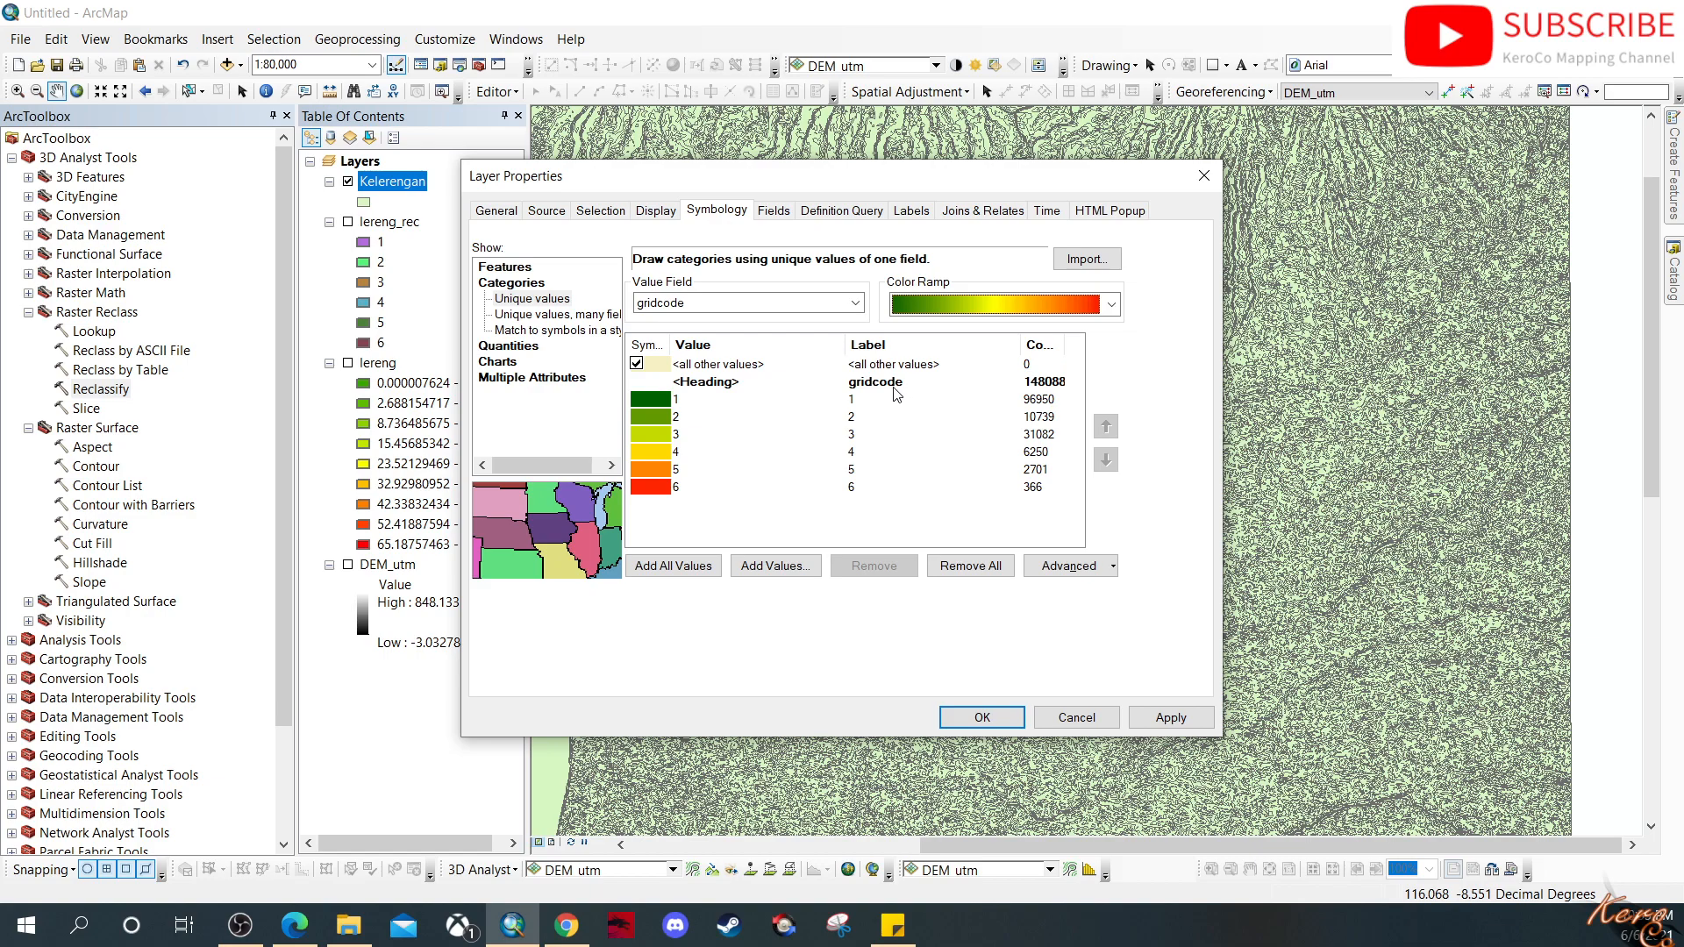
Step: Label gridcode classes 1 to 6 as <2, 2-8, 8-15, 15-25, 25-45 and >45
double_click(871, 401)
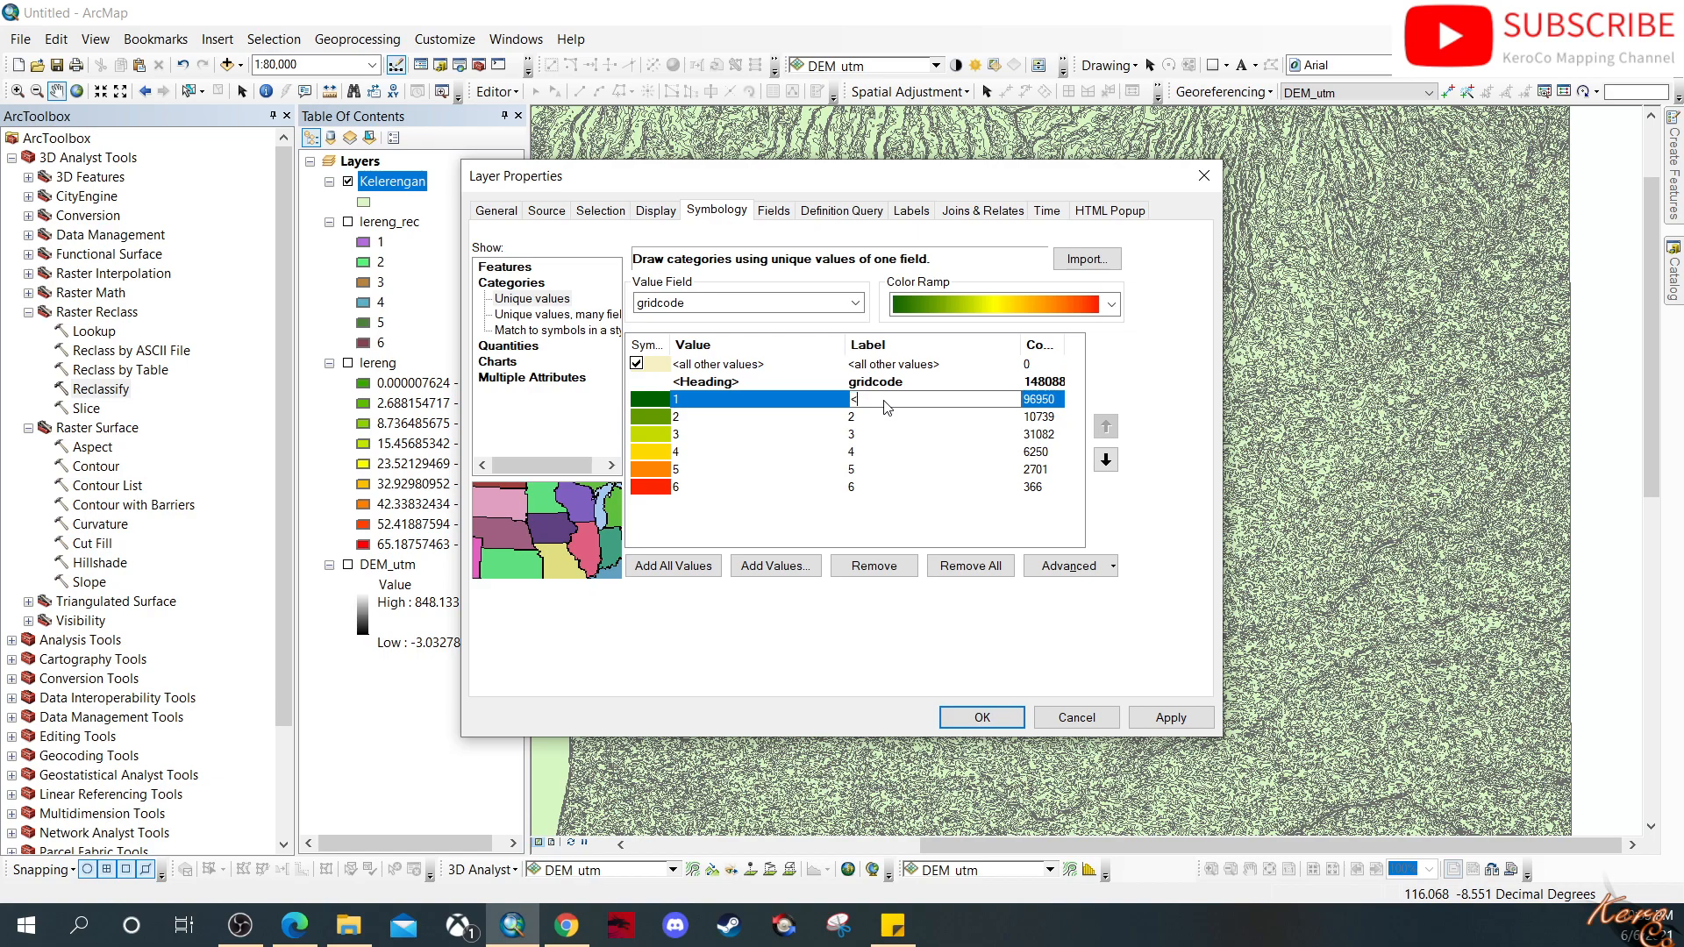
key(Return)
double_click(891, 417)
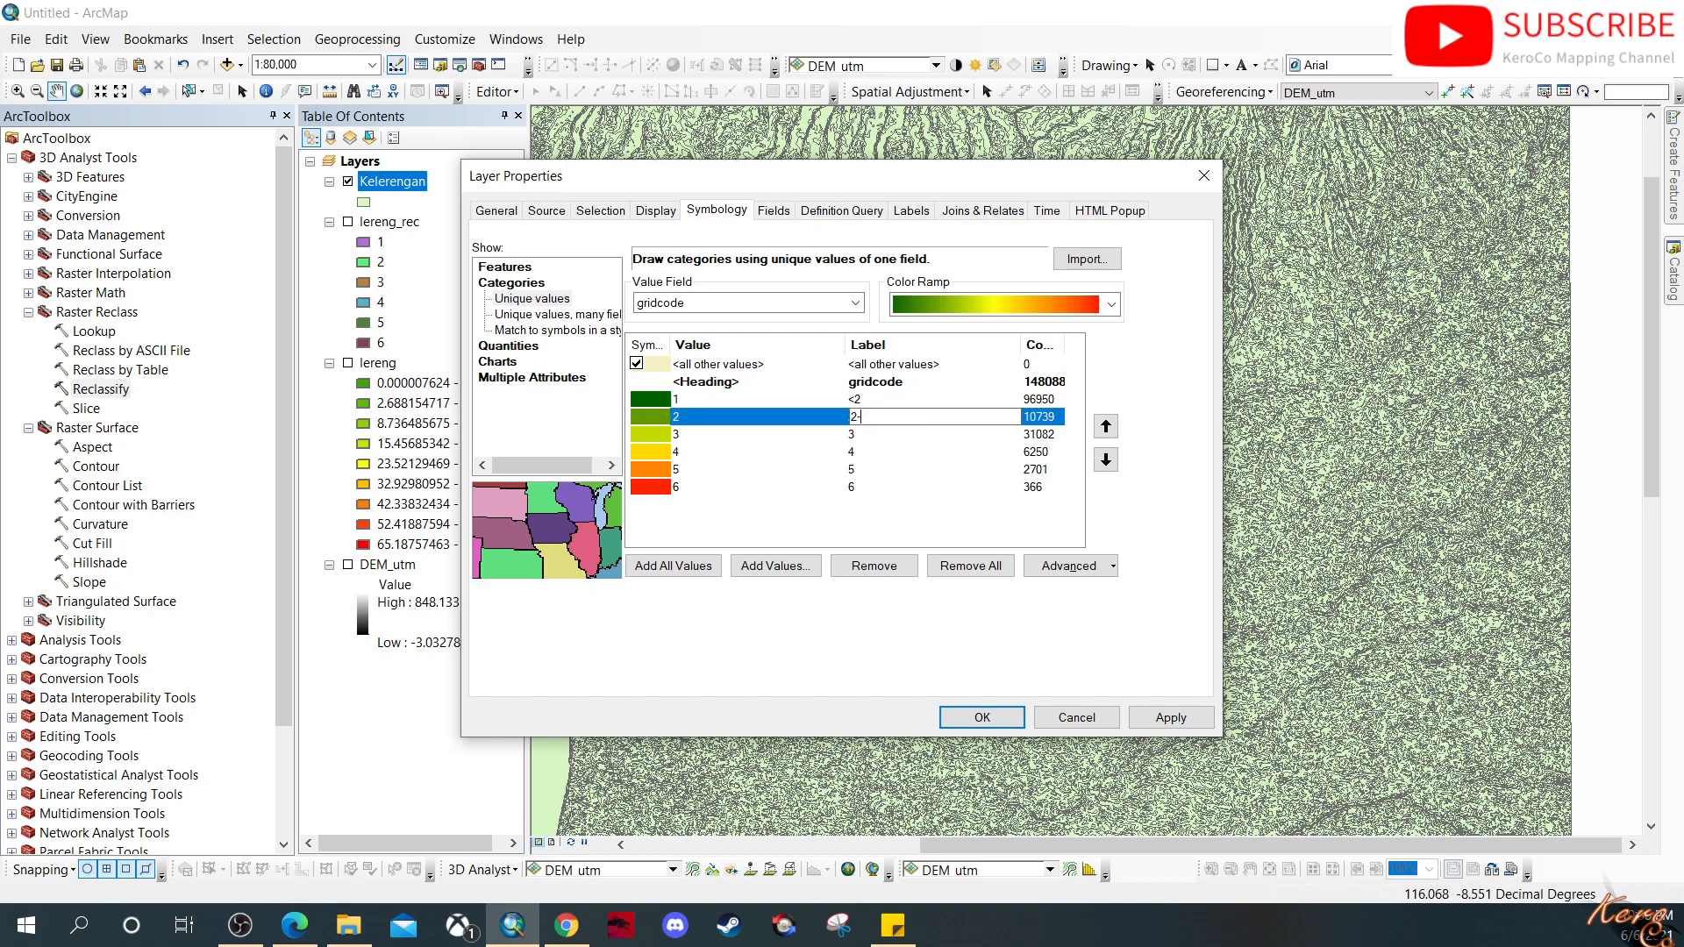
double_click(905, 435)
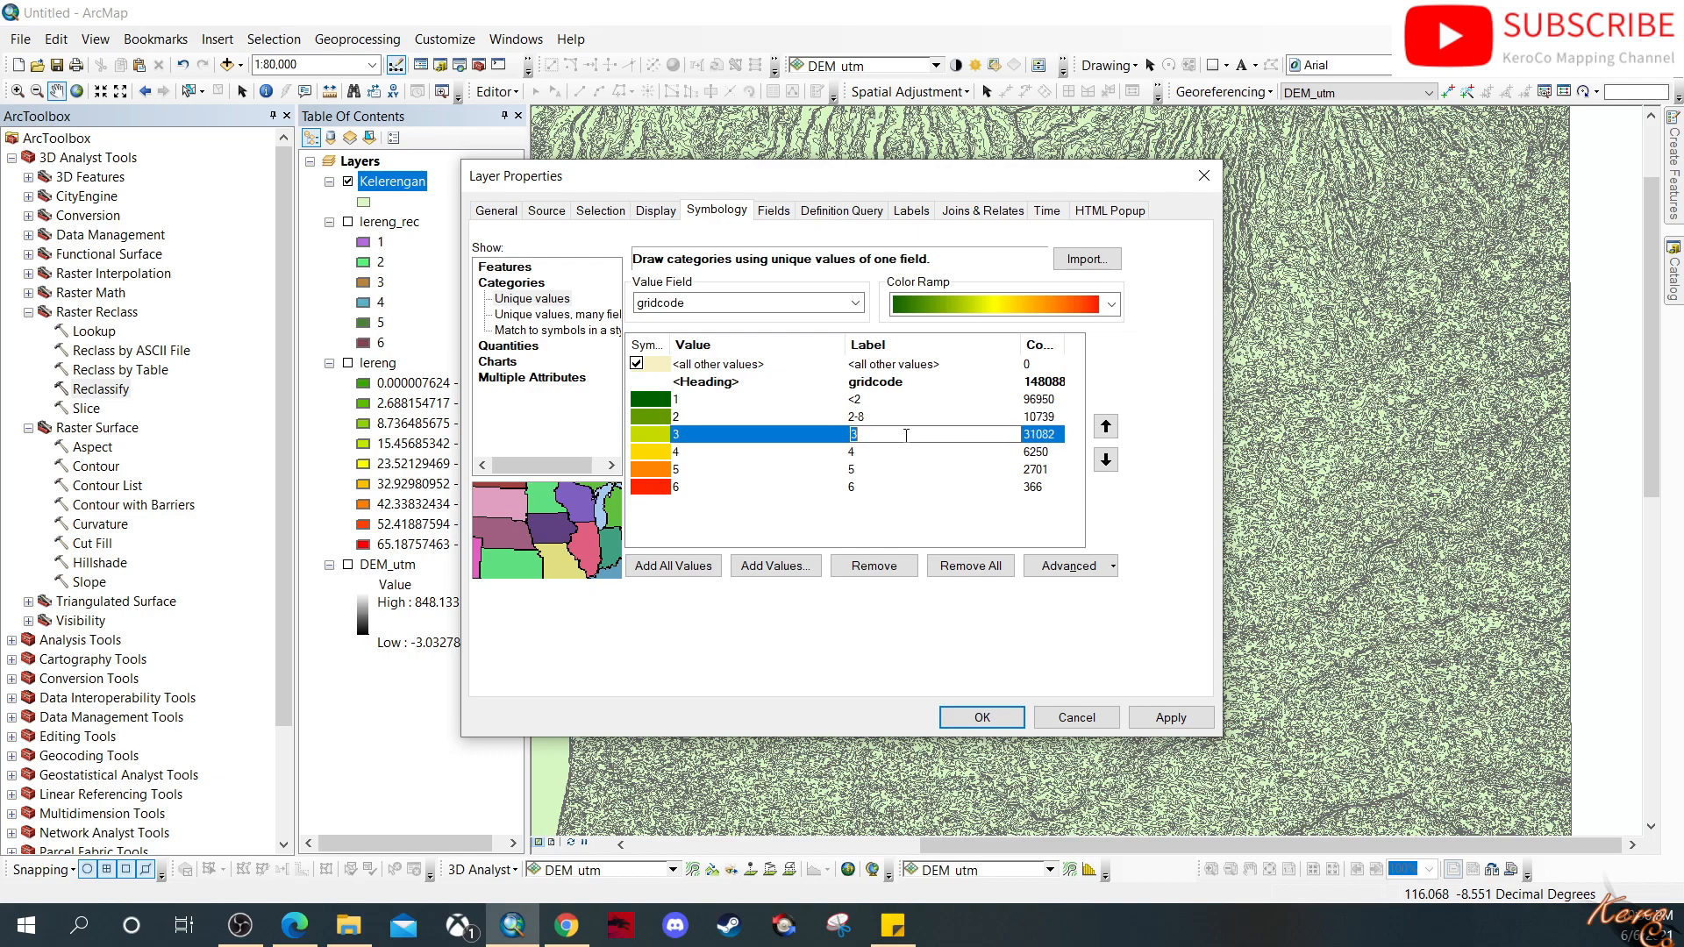
text(8-15)
double_click(889, 451)
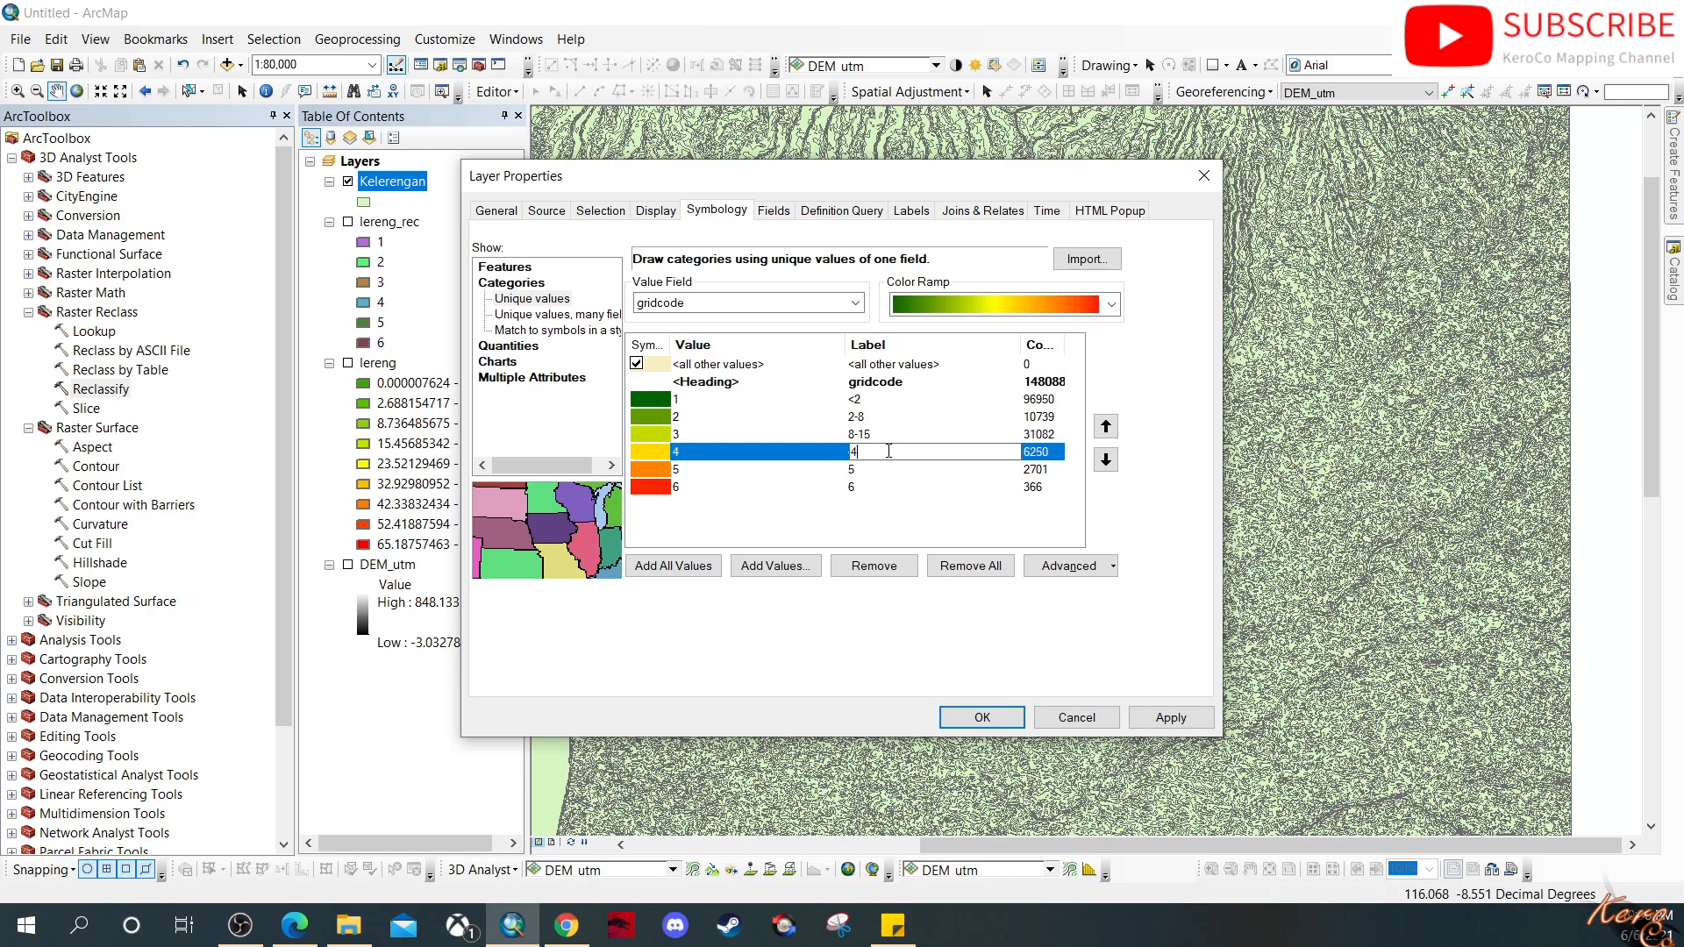
text(15-25)
double_click(938, 471)
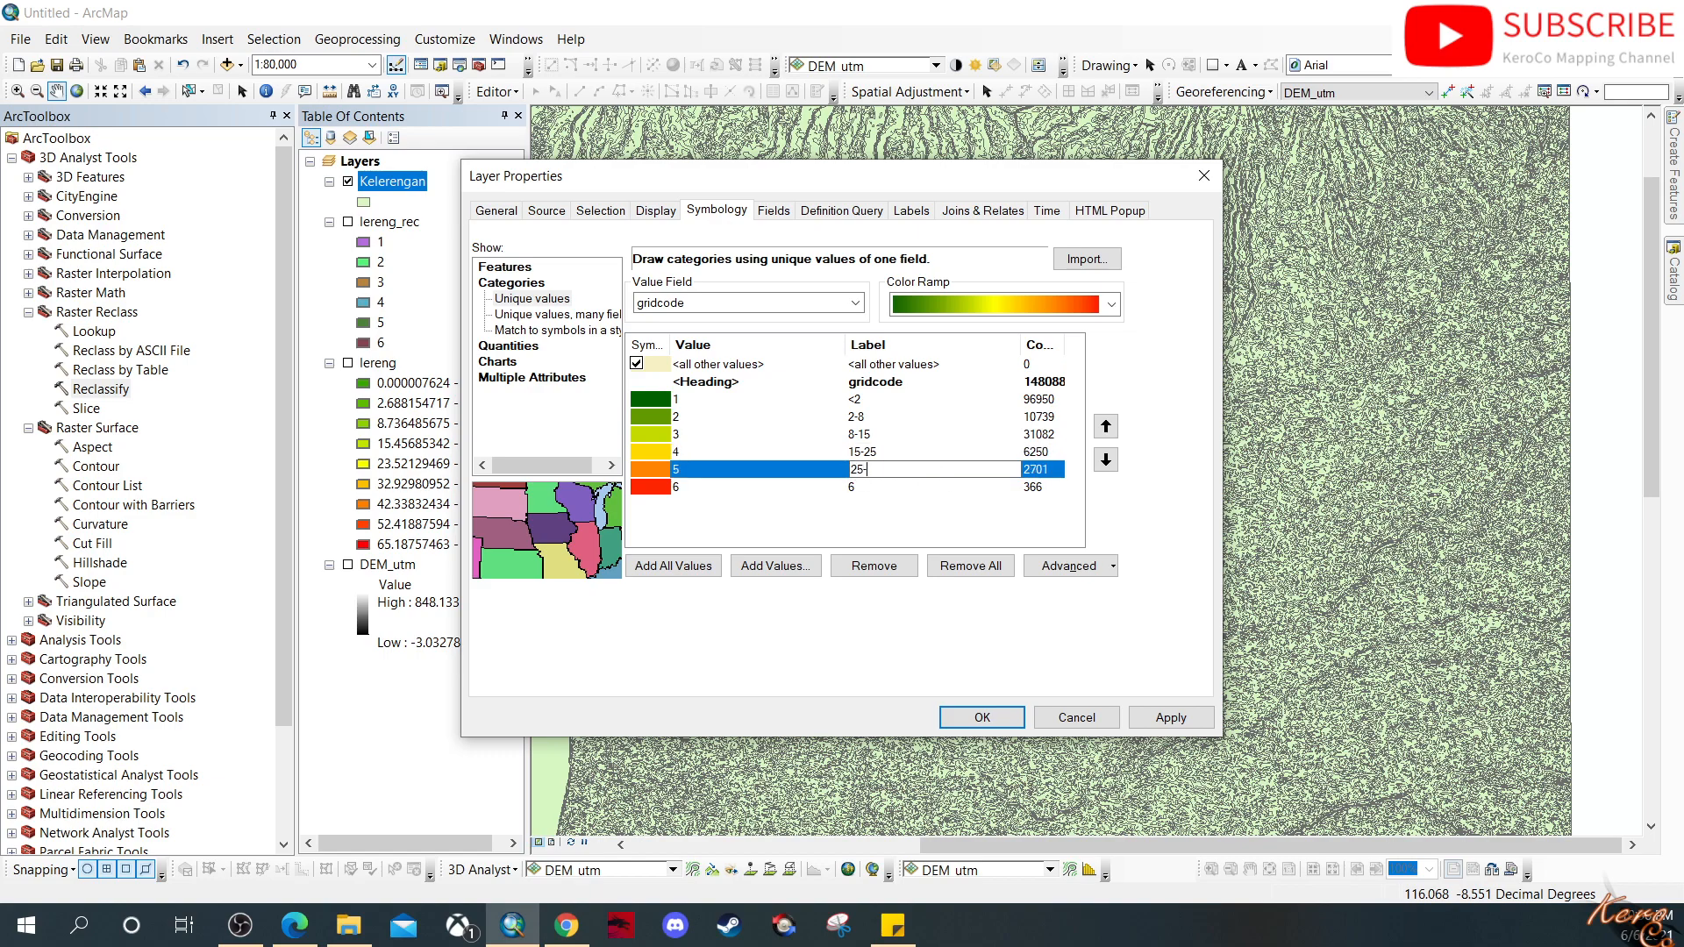
double_click(897, 486)
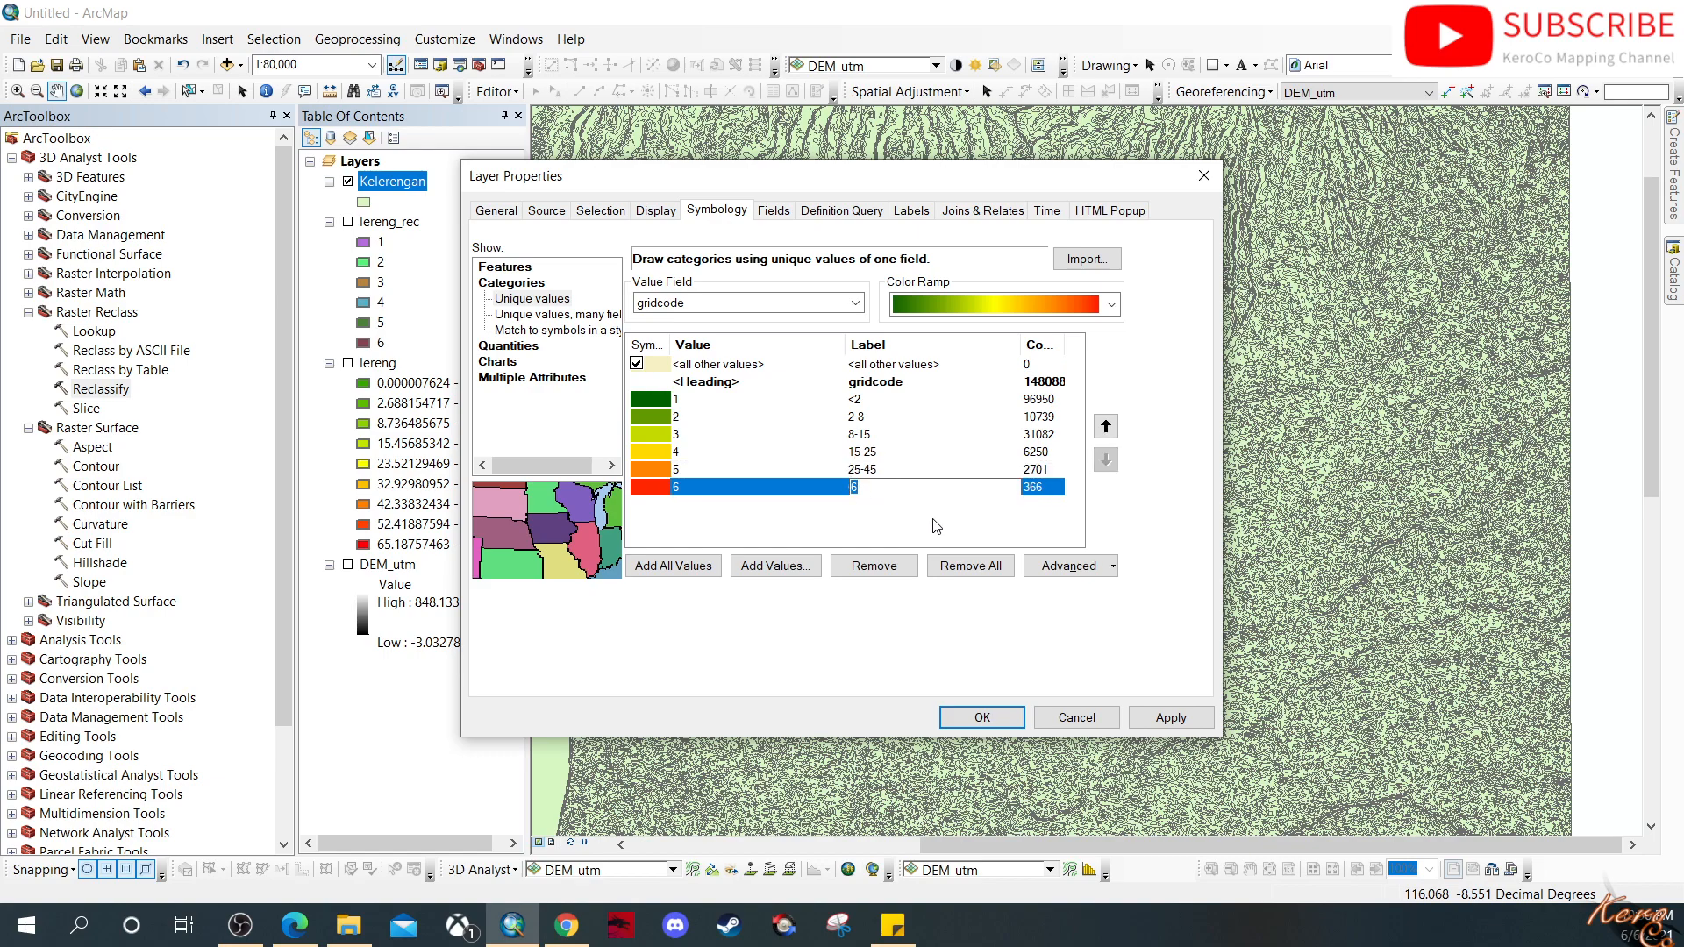
text(>45)
Step: Append a % sign to all six class labels and apply the symbology to the Kelerengan layer
double_click(878, 399)
click(879, 400)
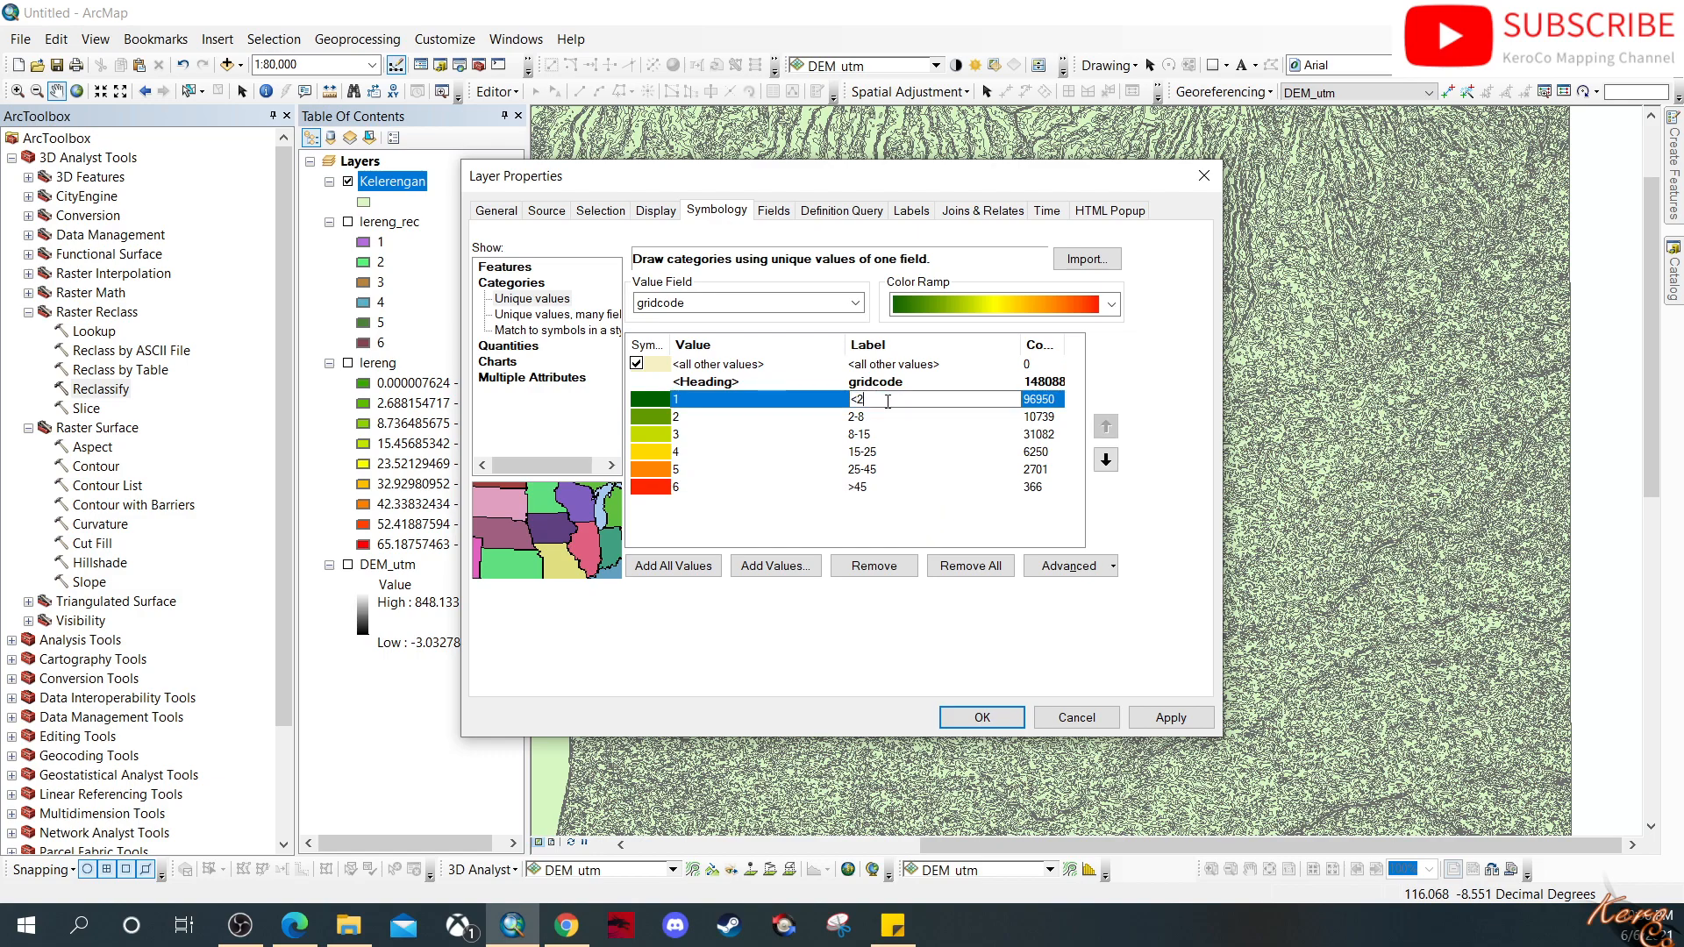
text(%)
double_click(874, 416)
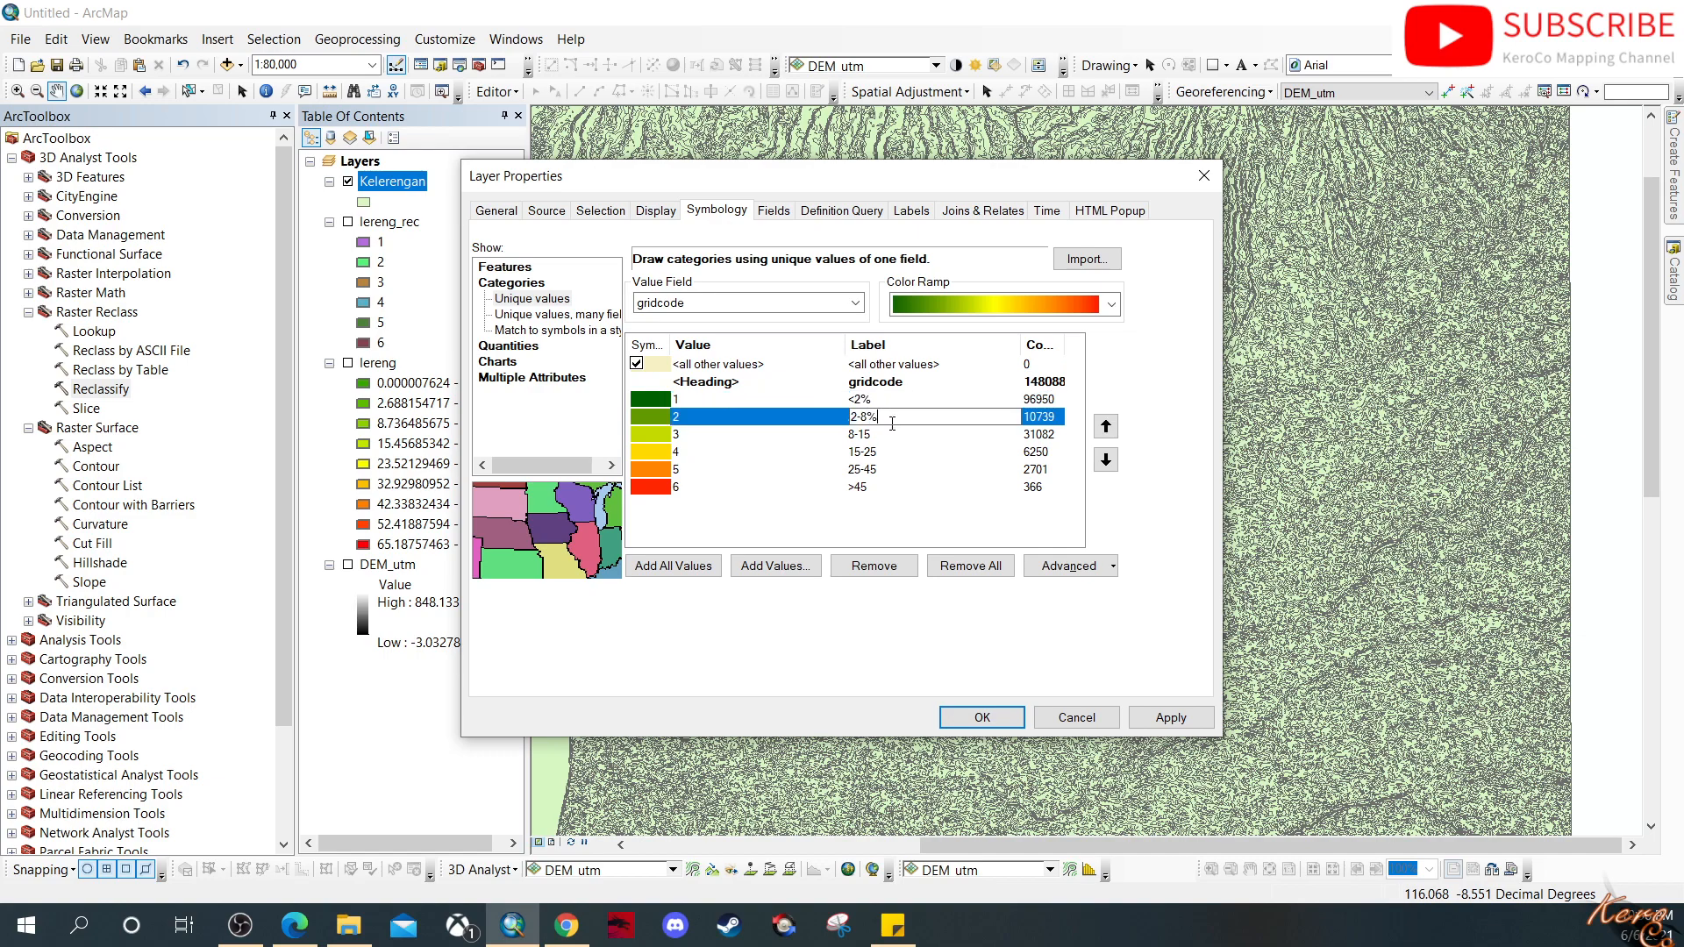
text(%)
click(857, 419)
text(%)
key(BackSpace)
double_click(874, 434)
text(%)
click(891, 457)
click(891, 457)
text(%)
double_click(892, 469)
text(%)
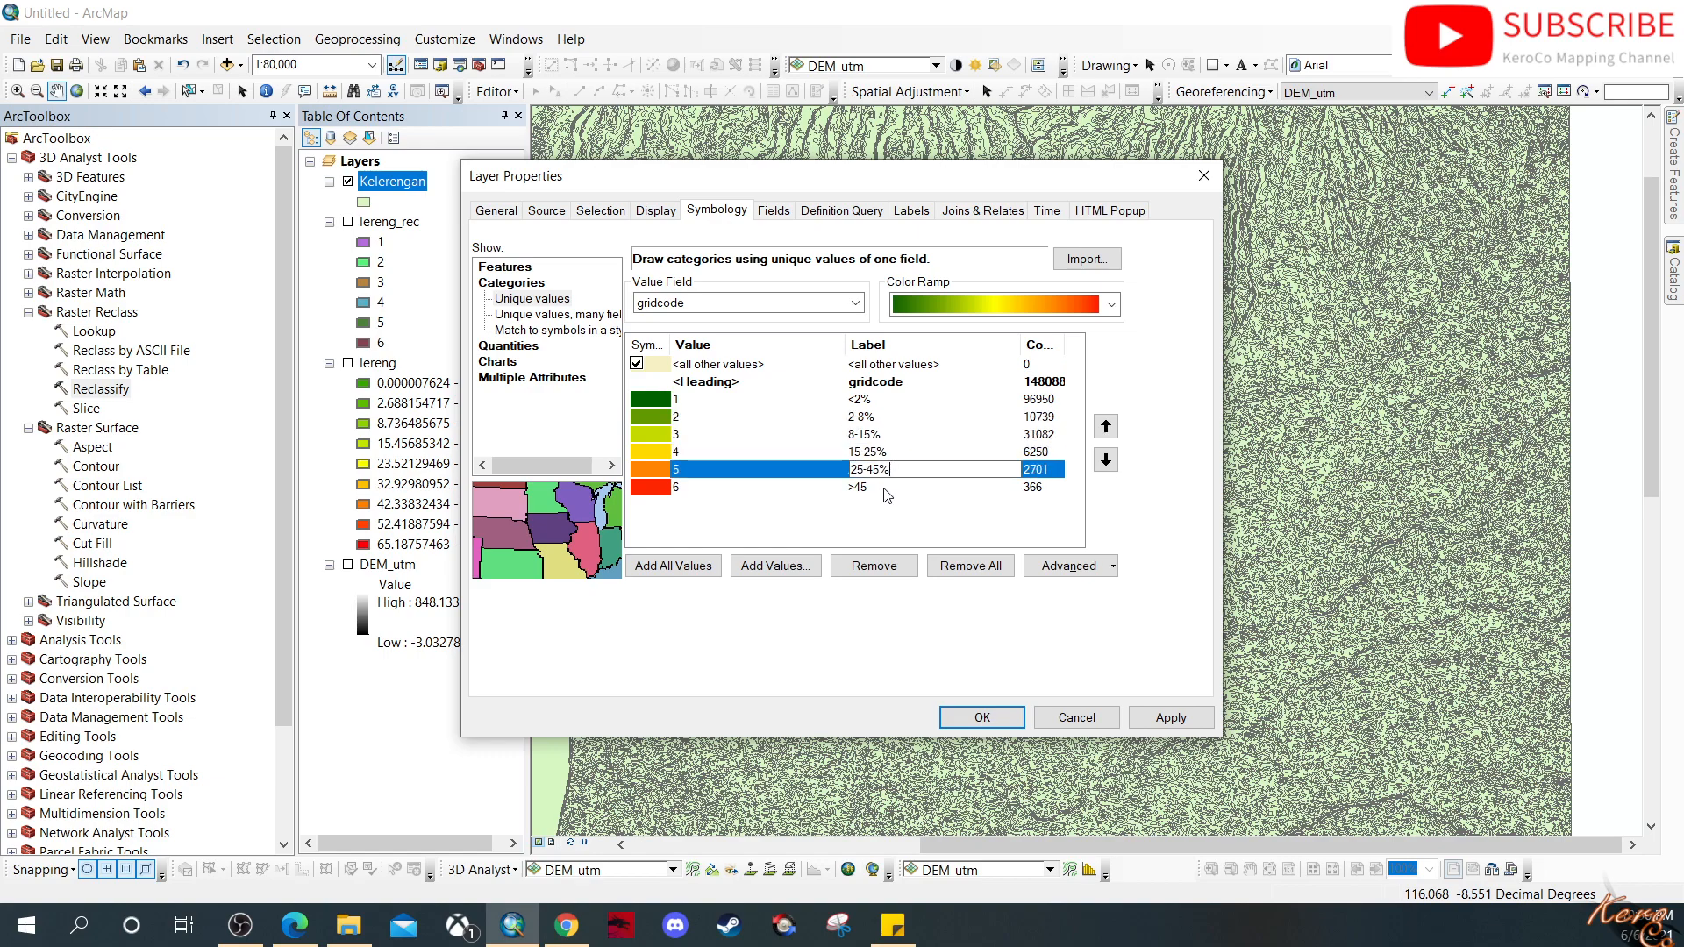
double_click(886, 488)
text(%)
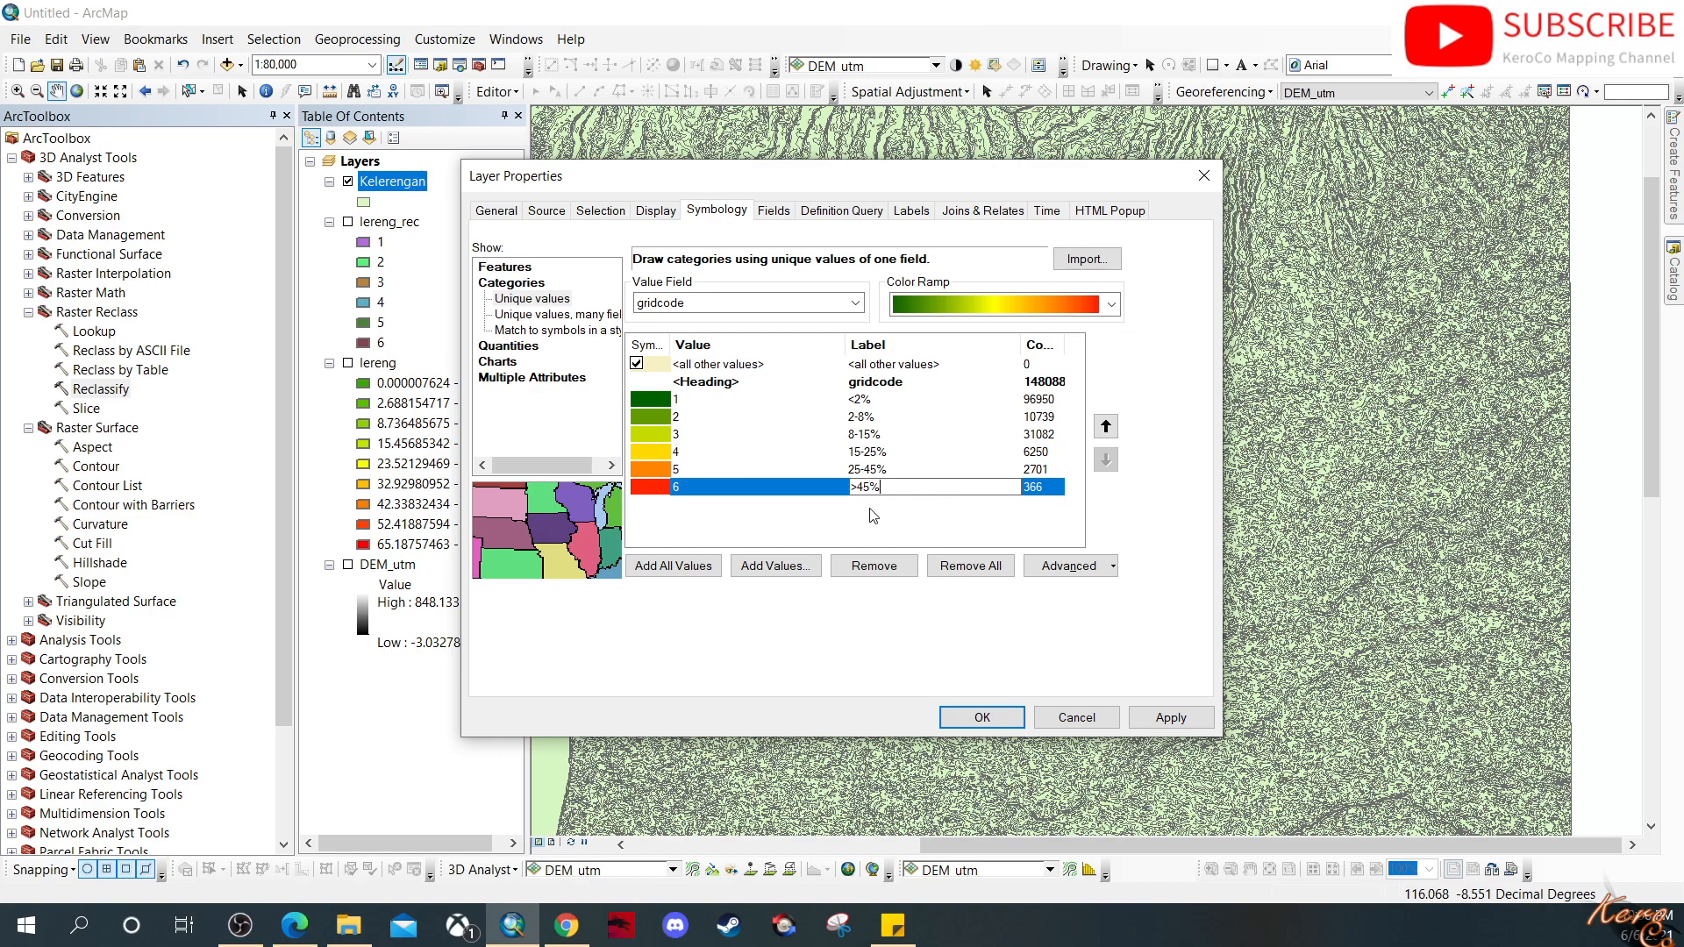
click(1174, 719)
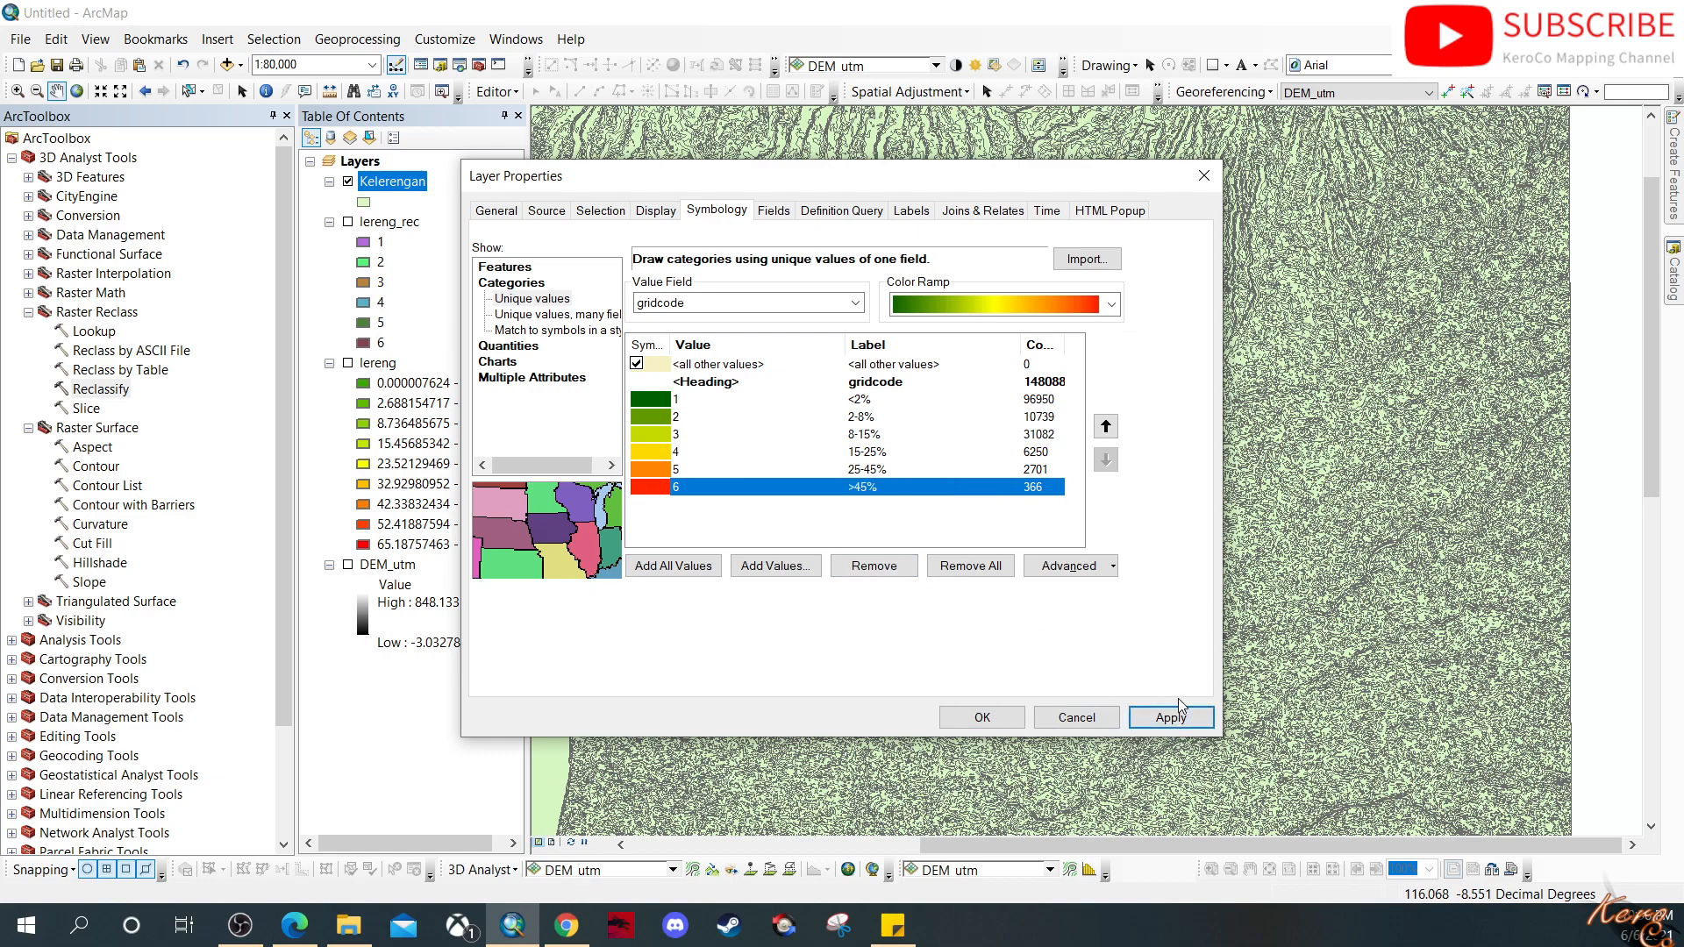
click(1171, 719)
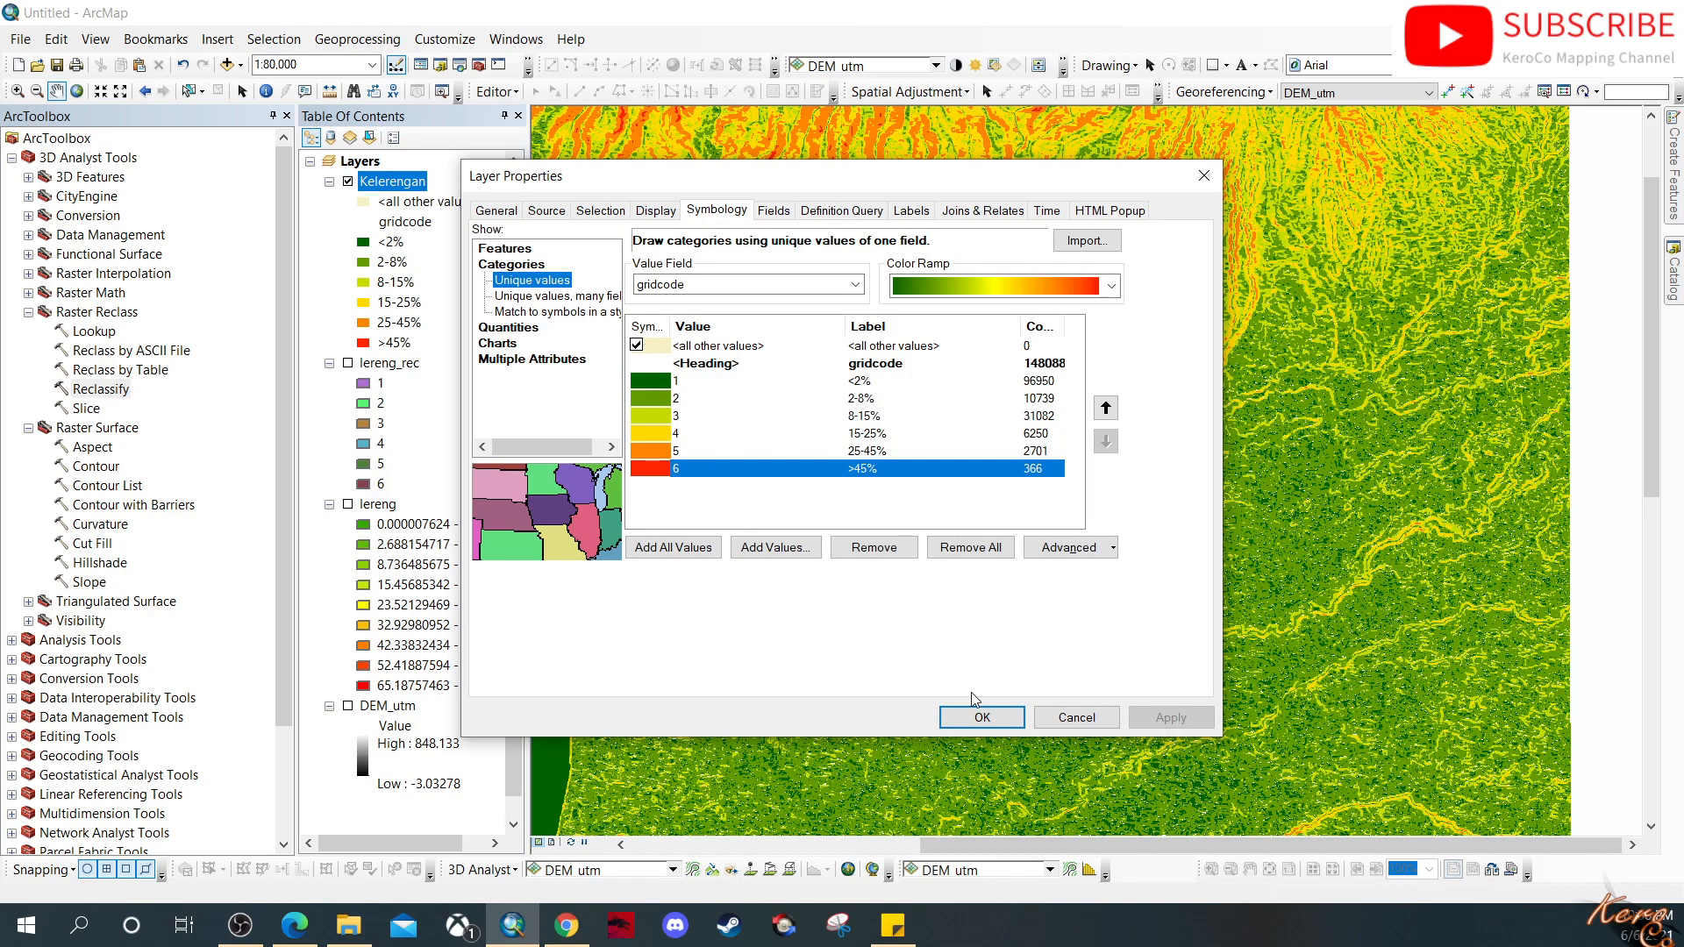
click(982, 718)
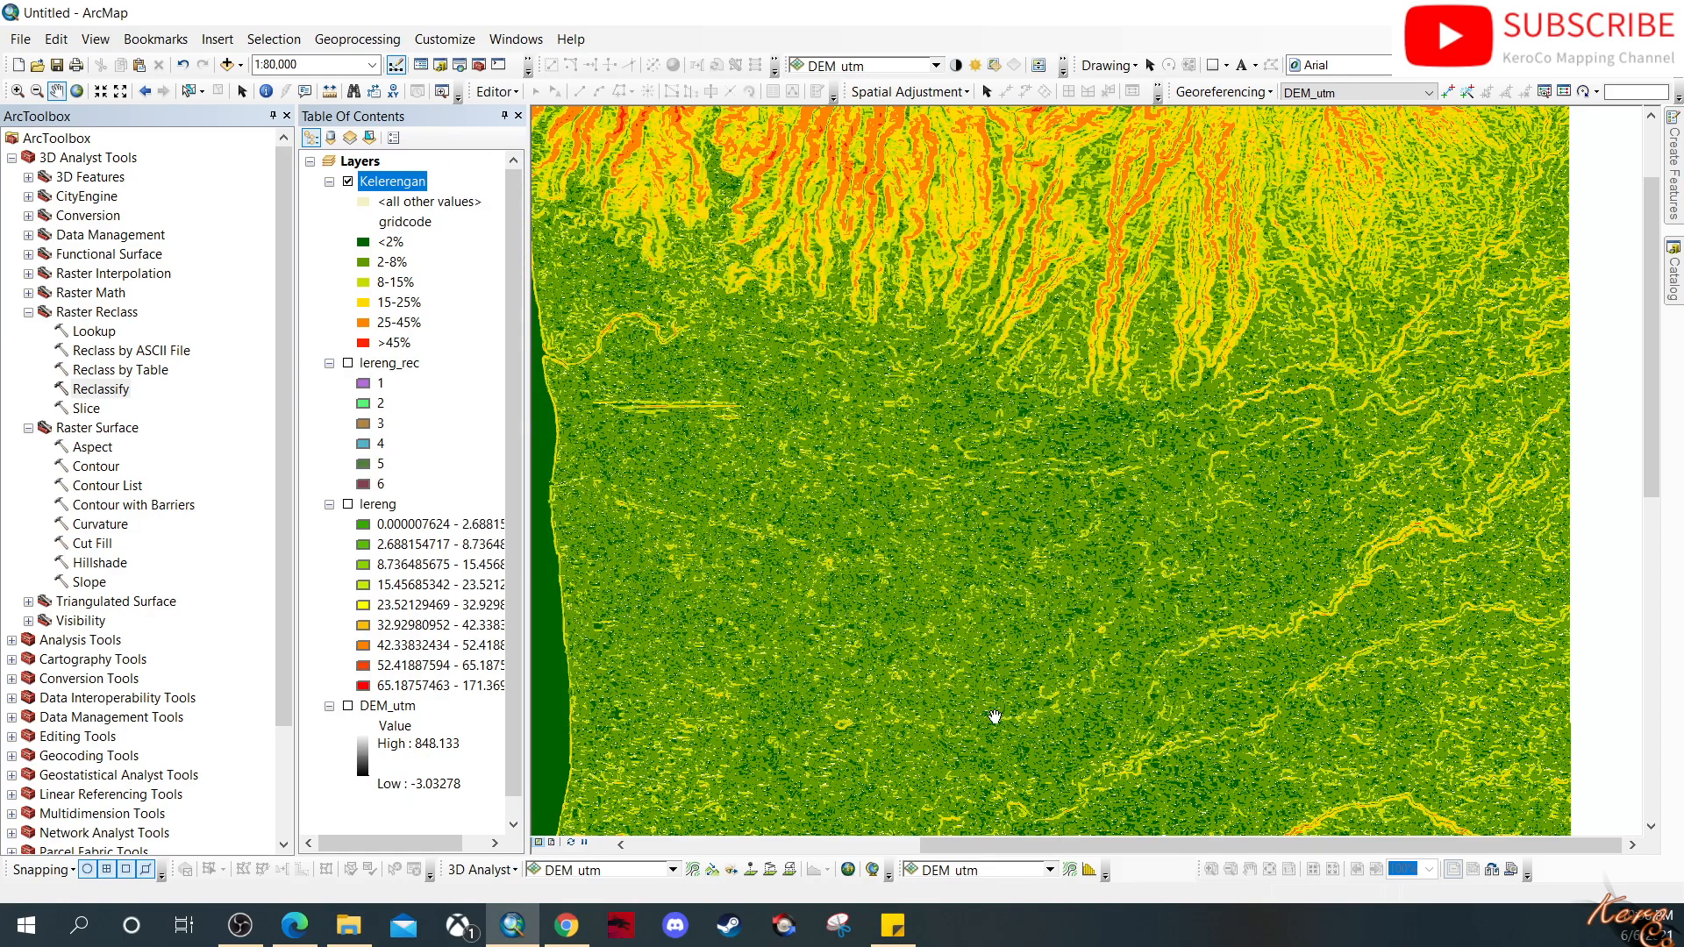
Step: Examine how the slope classes of the Kelerengan layer are distributed across the map at different scales
scroll(894, 454, up, 3)
scroll(994, 575, down, 4)
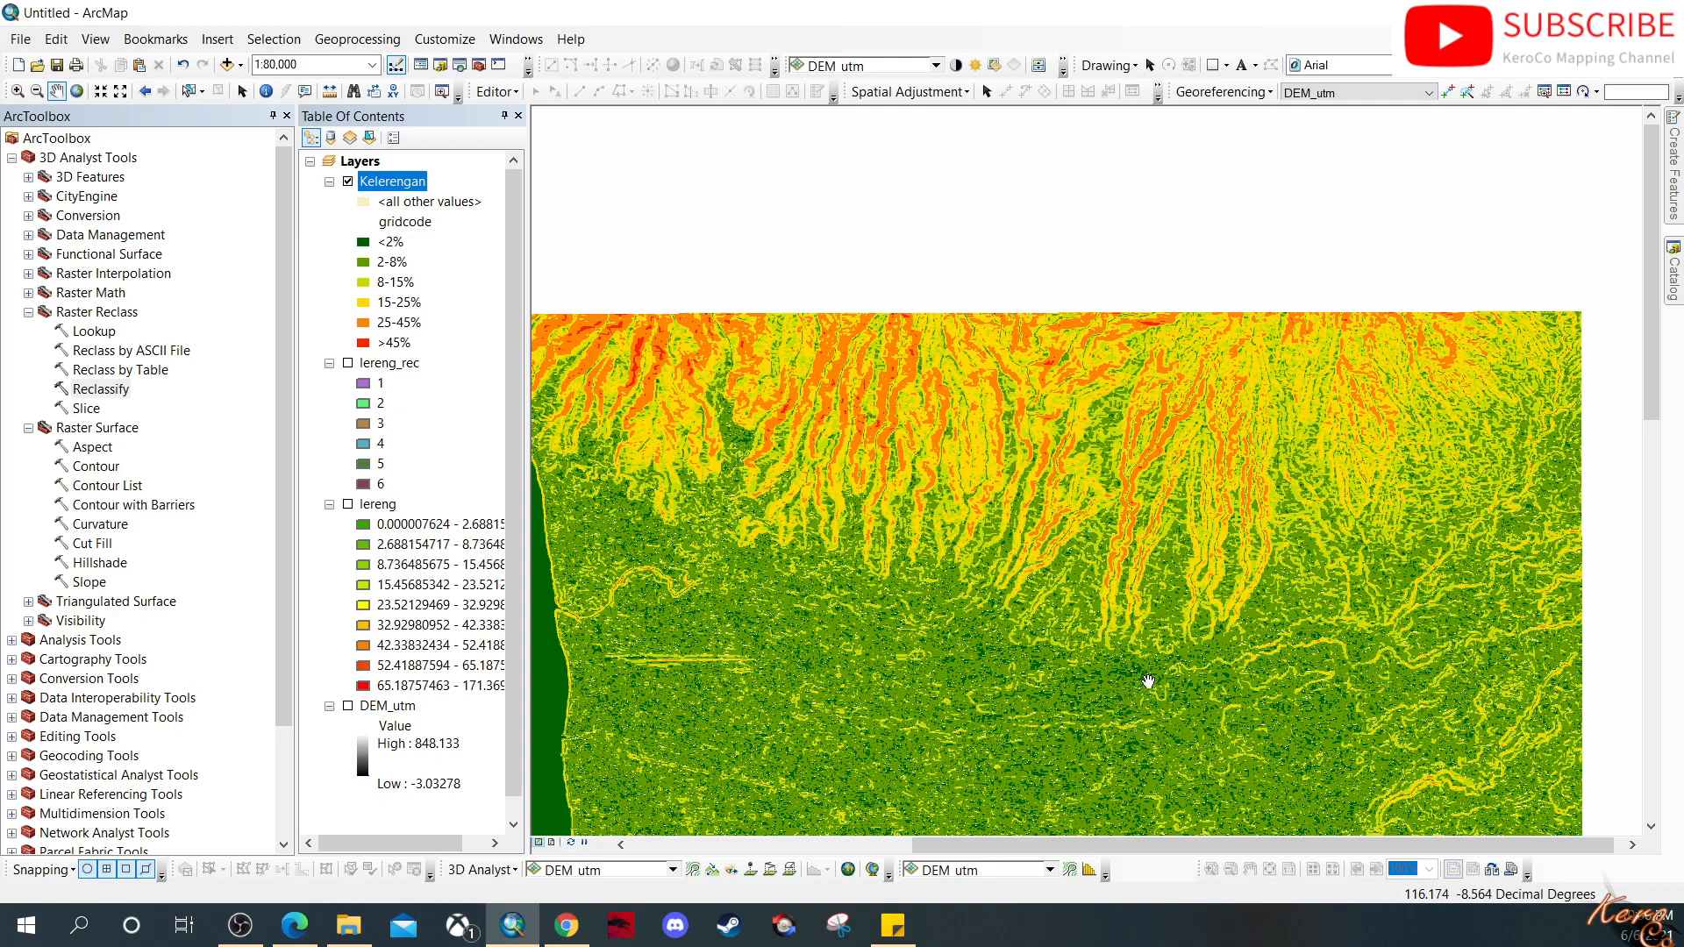
drag(1149, 754, 1291, 525)
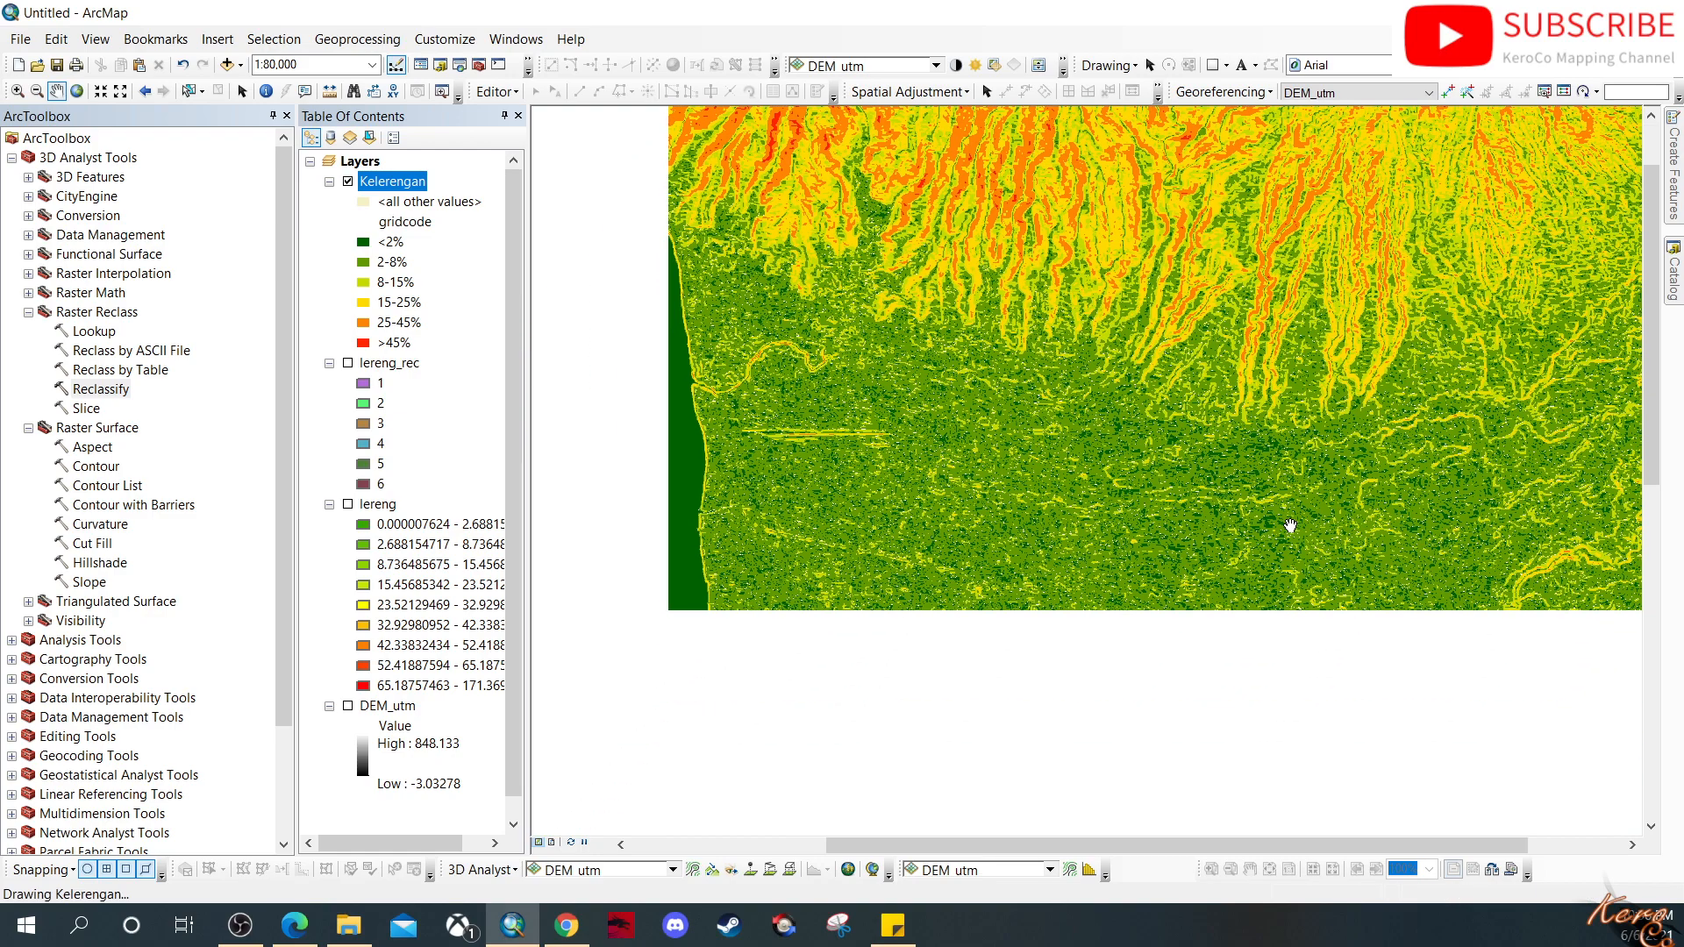
scroll(1176, 542, down, 2)
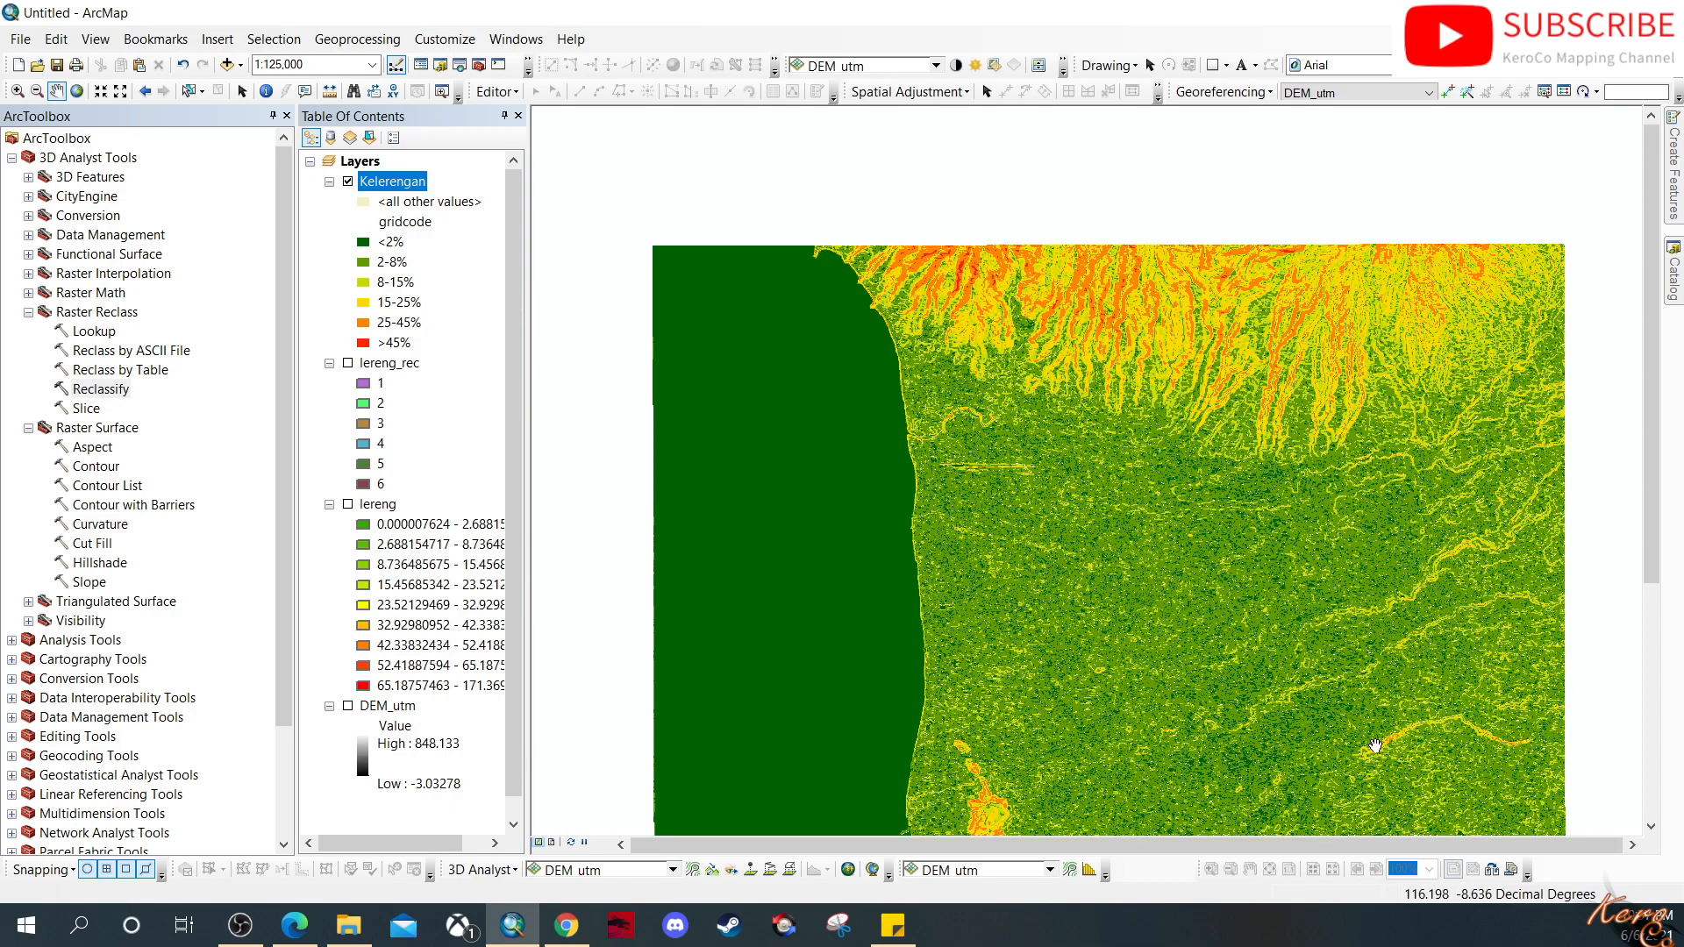
drag(1370, 665, 1233, 524)
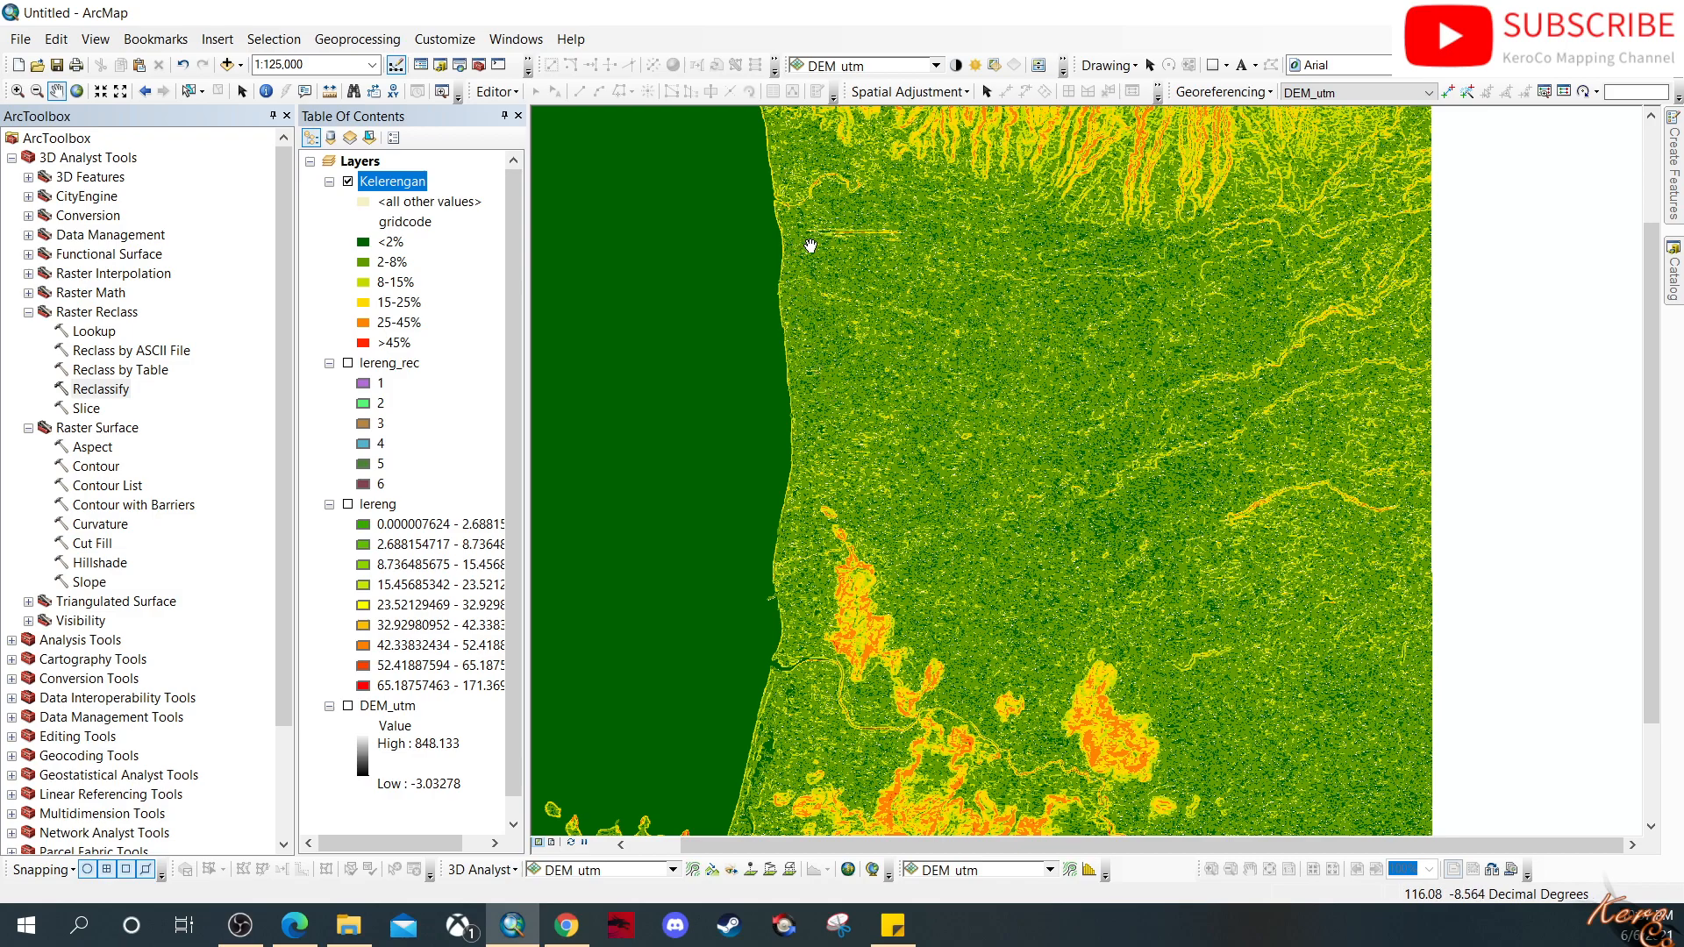
scroll(810, 247, down, 2)
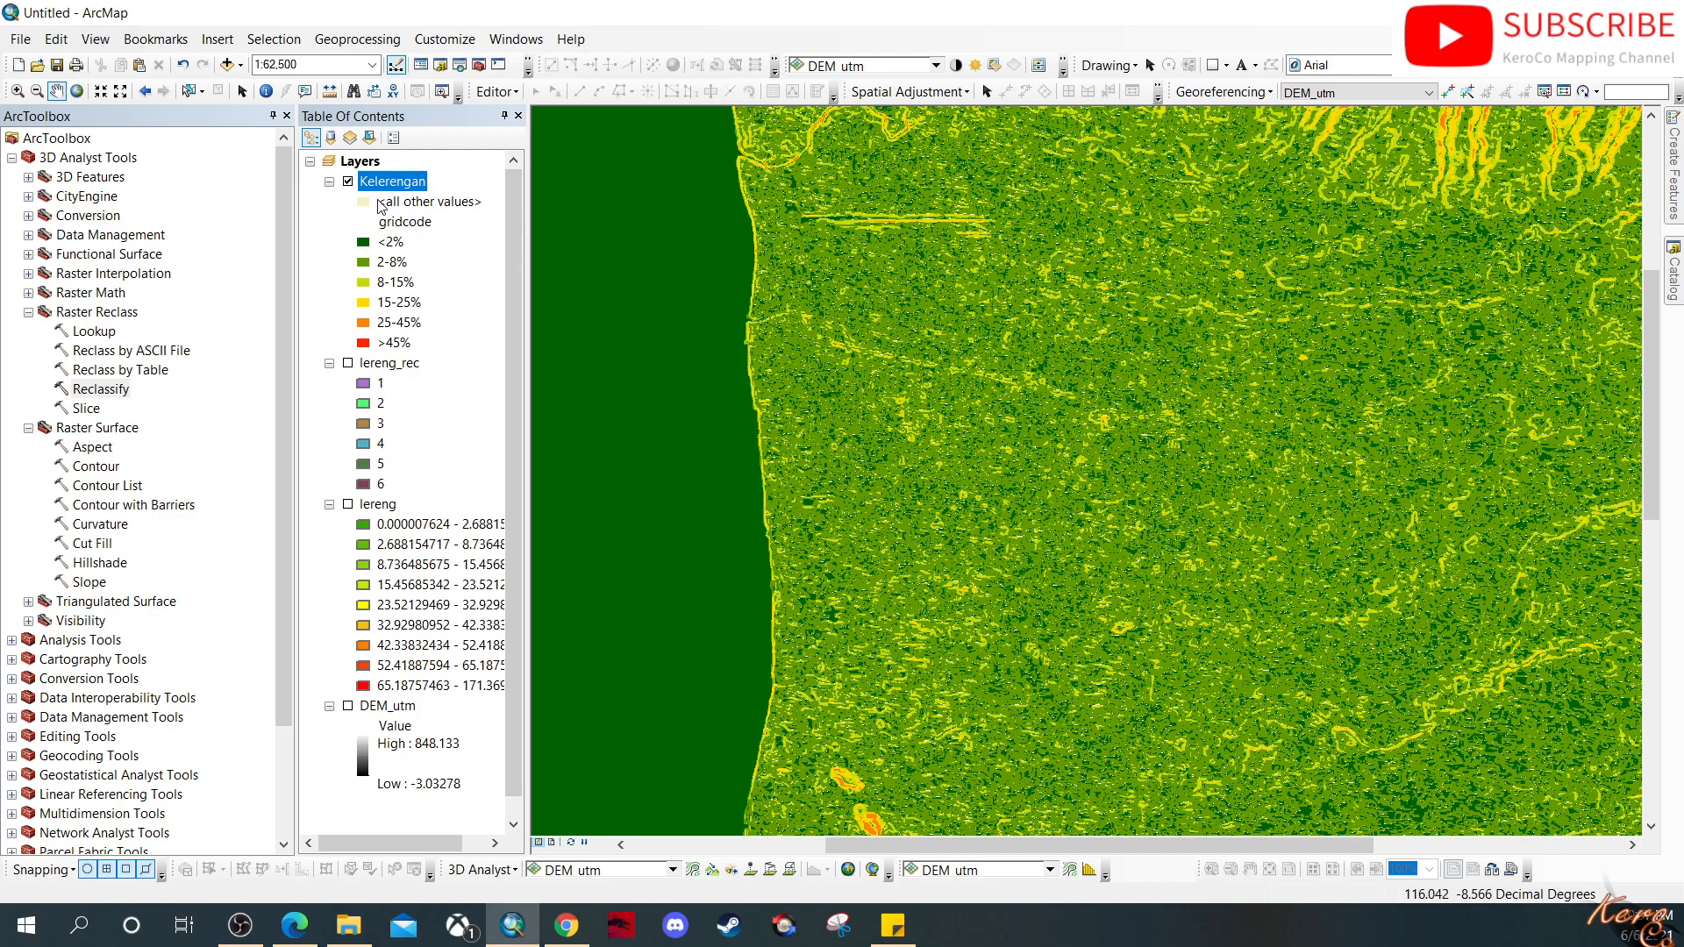
scroll(973, 485, up, 3)
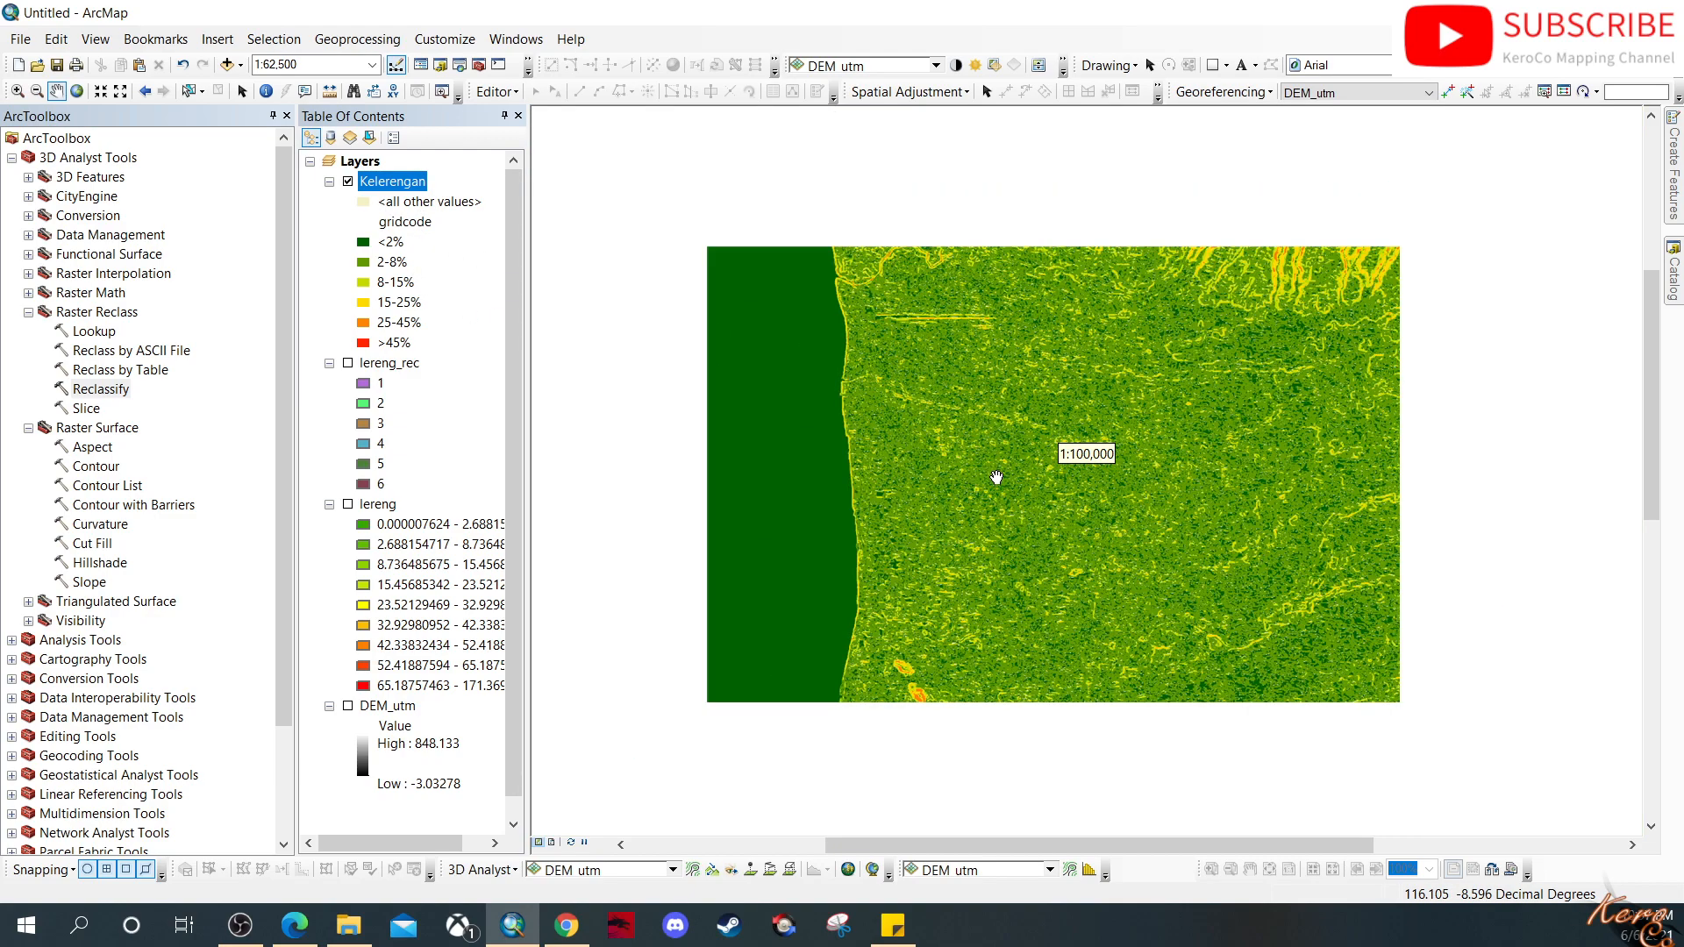